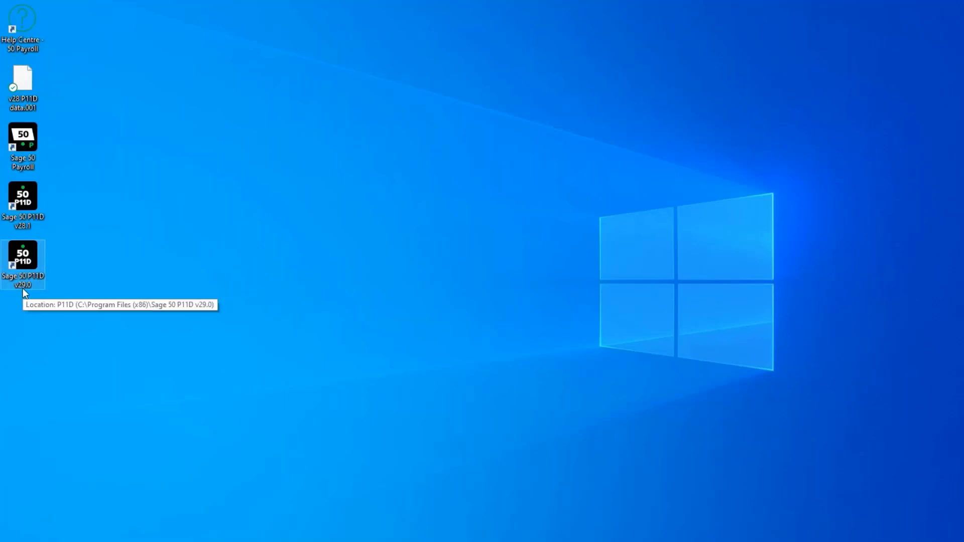
Launch Sage 50 P11D v29.0 and enter the serial number and activation key to pass registration
{"action": "double_click", "coordinate": [23, 261]}
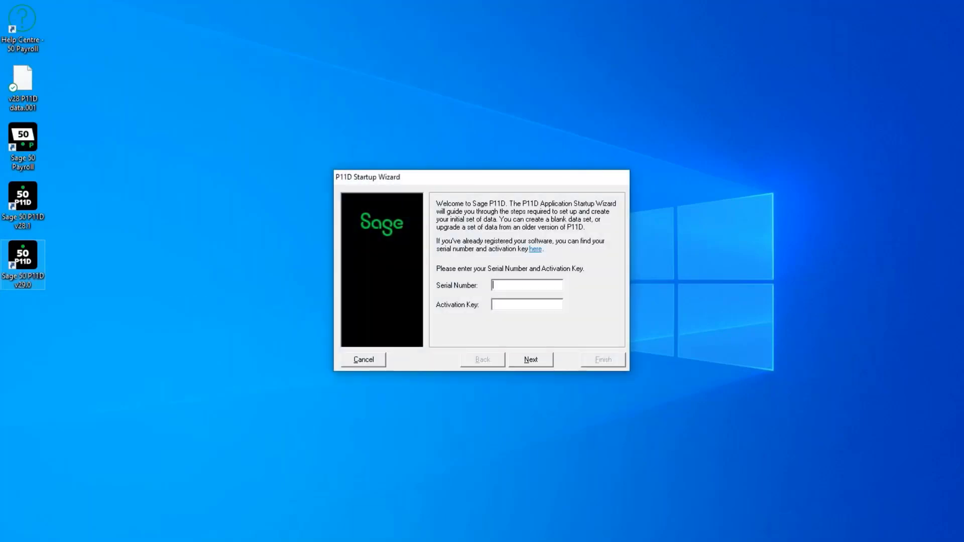
{"action": "key", "text": "Tab"}
{"action": "left_click", "coordinate": [534, 360]}
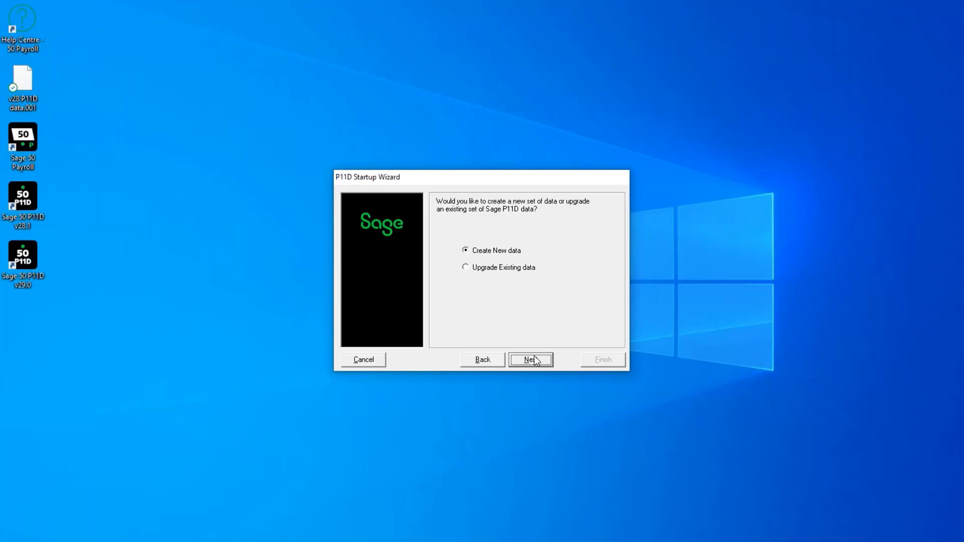
Choose Upgrade Existing data and clear the suggested data-location path
{"action": "left_click", "coordinate": [467, 268]}
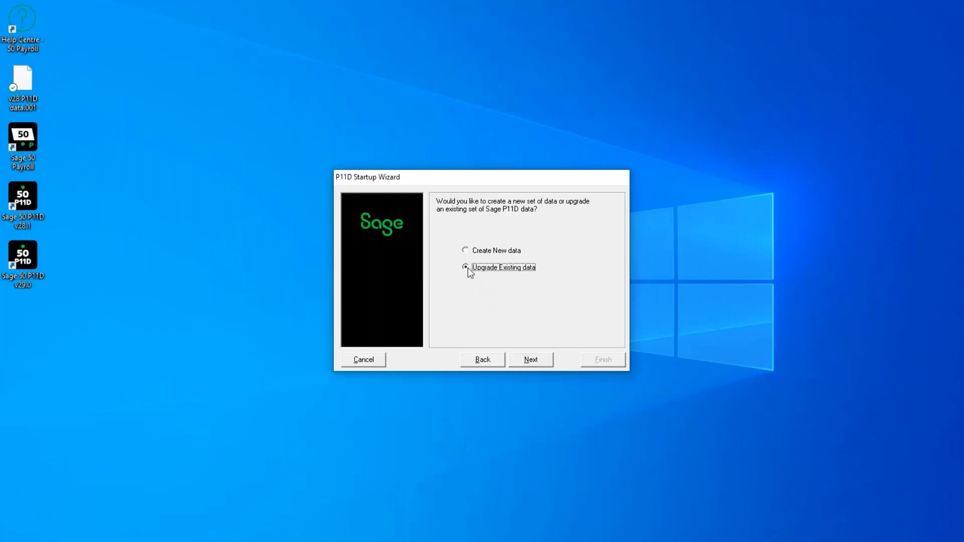
{"action": "left_click", "coordinate": [538, 359]}
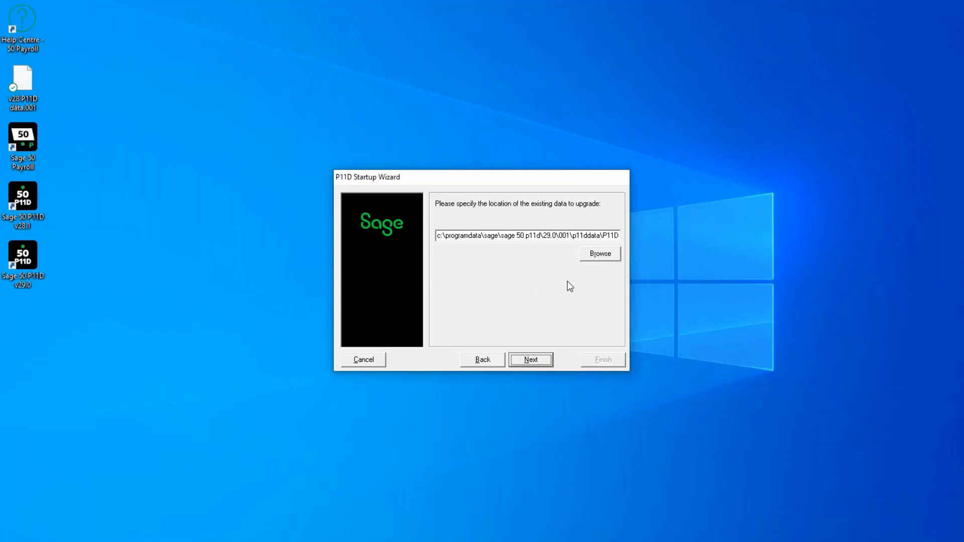
{"action": "left_click", "coordinate": [517, 238]}
{"action": "key", "text": "ctrl+a"}
{"action": "key", "text": "Delete"}
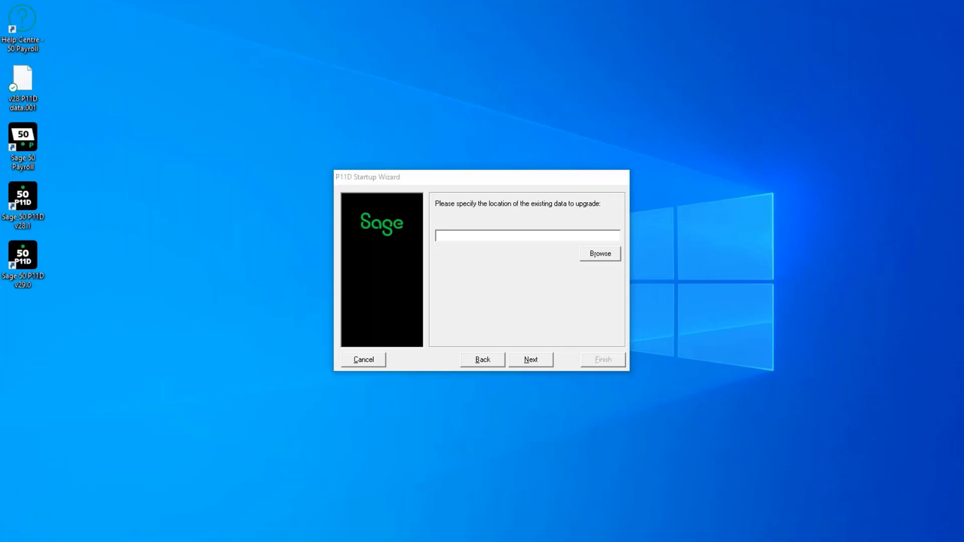
Copy the v28.1 P11D.MDB path from Notepad into the wizard's data-location field
{"action": "left_click_drag", "start_coordinate": [444, 240], "coordinate": [127, 240]}
{"action": "key", "text": "ctrl+c"}
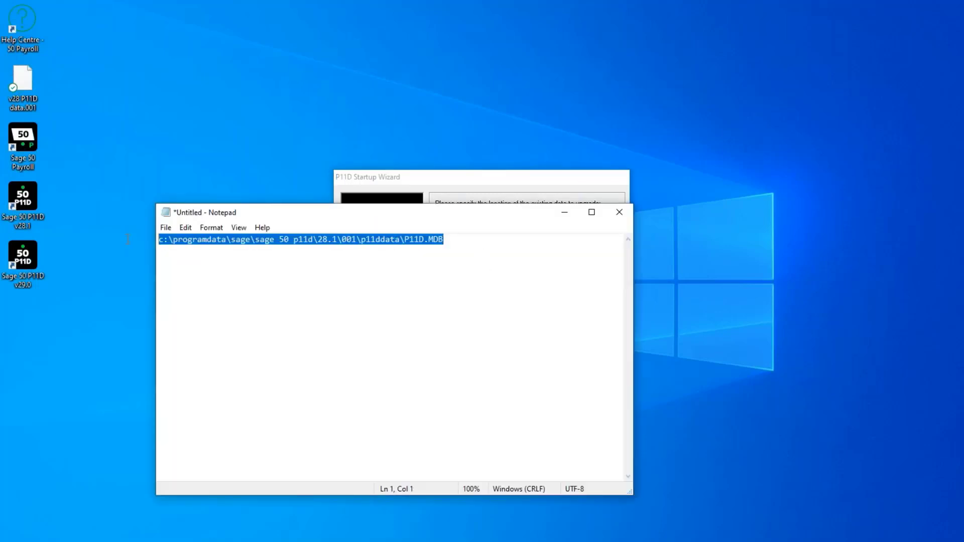
{"action": "left_click", "coordinate": [447, 177]}
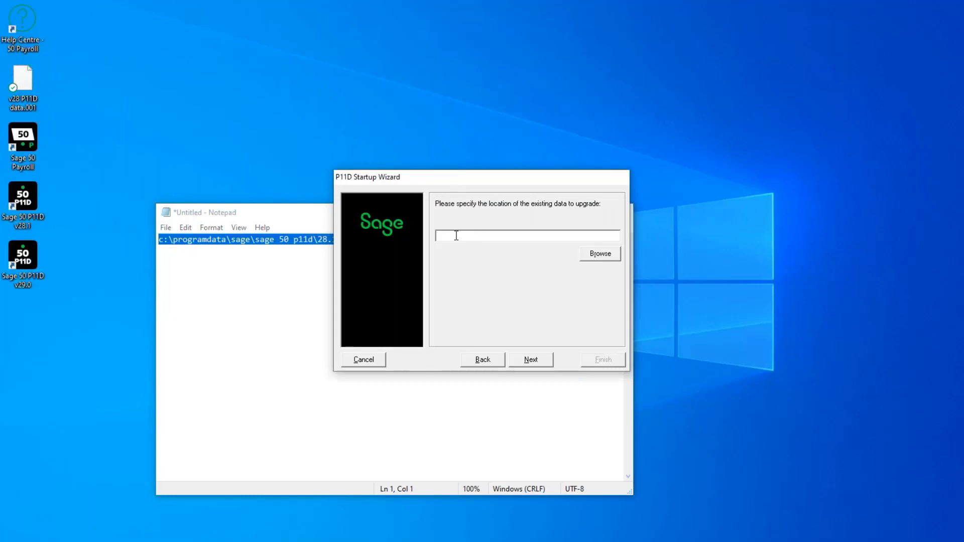
{"action": "key", "text": "ctrl+v"}
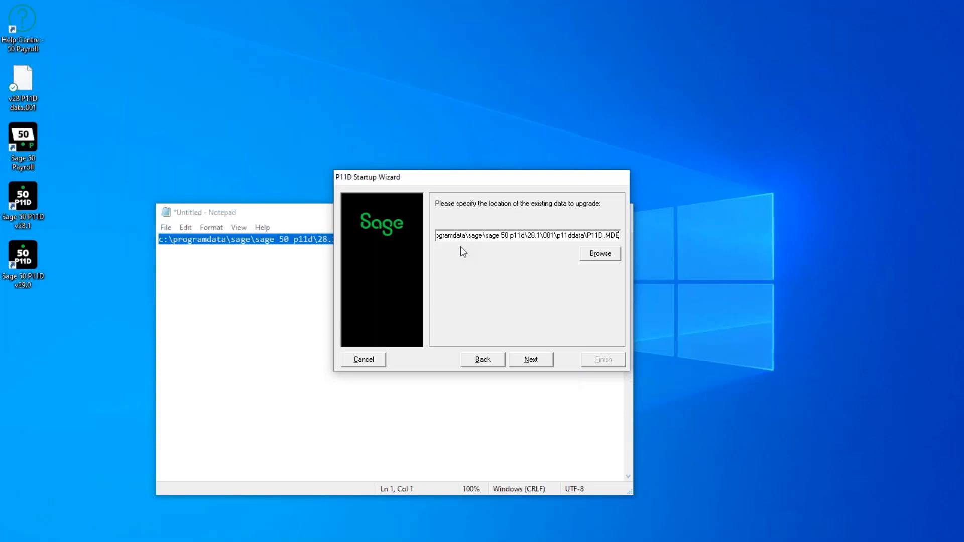
Confirm the v28 data location and run the upgrade wizard to convert the data
{"action": "left_click", "coordinate": [547, 361]}
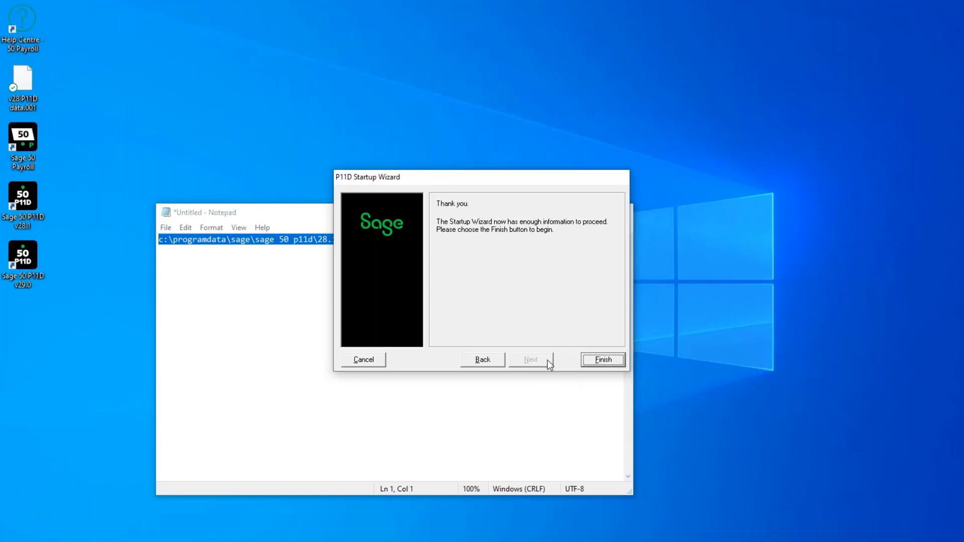
{"action": "left_click", "coordinate": [605, 360]}
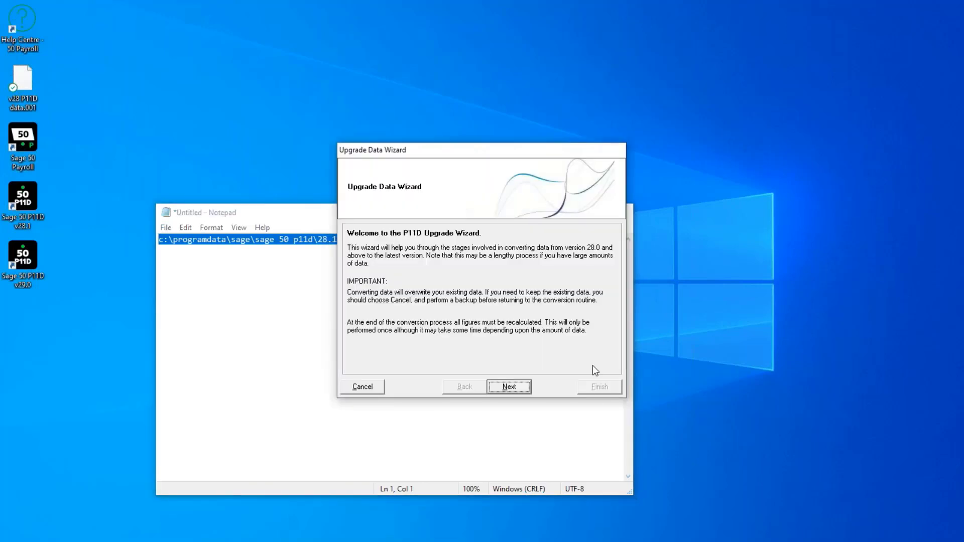
{"action": "left_click", "coordinate": [516, 386]}
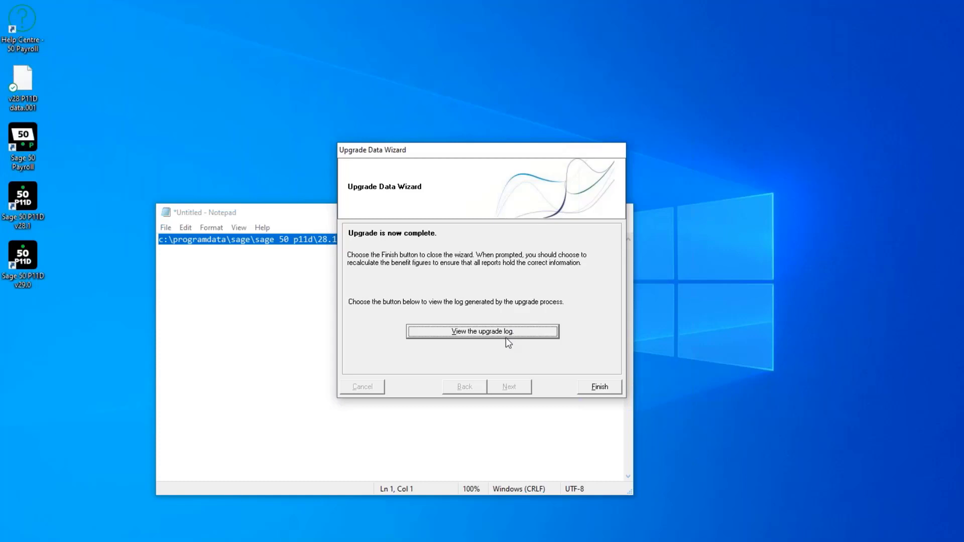
{"action": "left_click", "coordinate": [584, 392]}
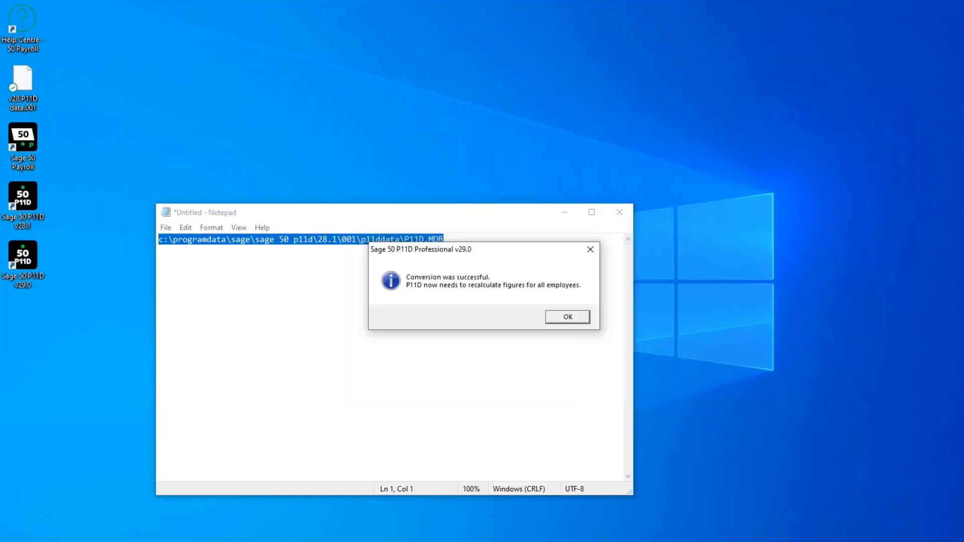
Acknowledge the conversion, let all figures recalculate, and hide Notepad
{"action": "left_click", "coordinate": [568, 318]}
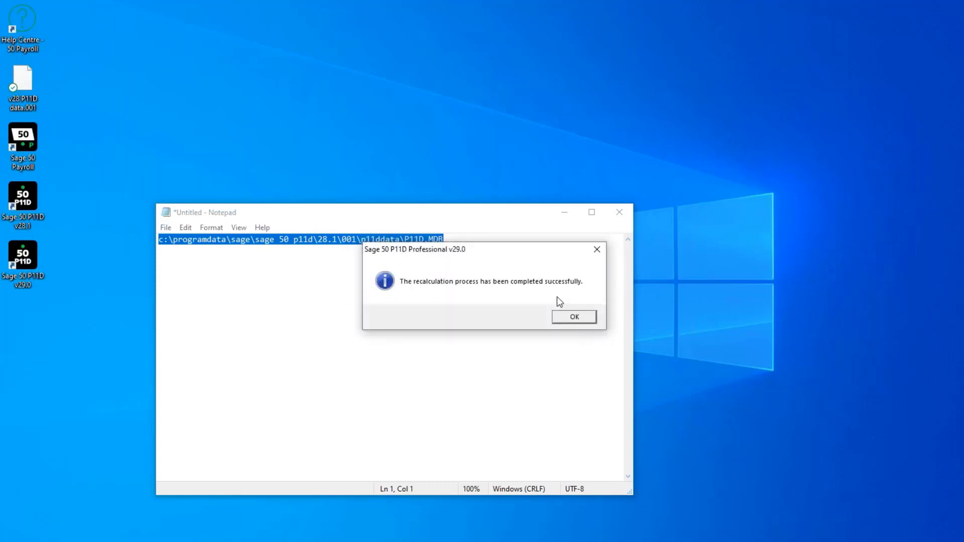
{"action": "left_click", "coordinate": [564, 213]}
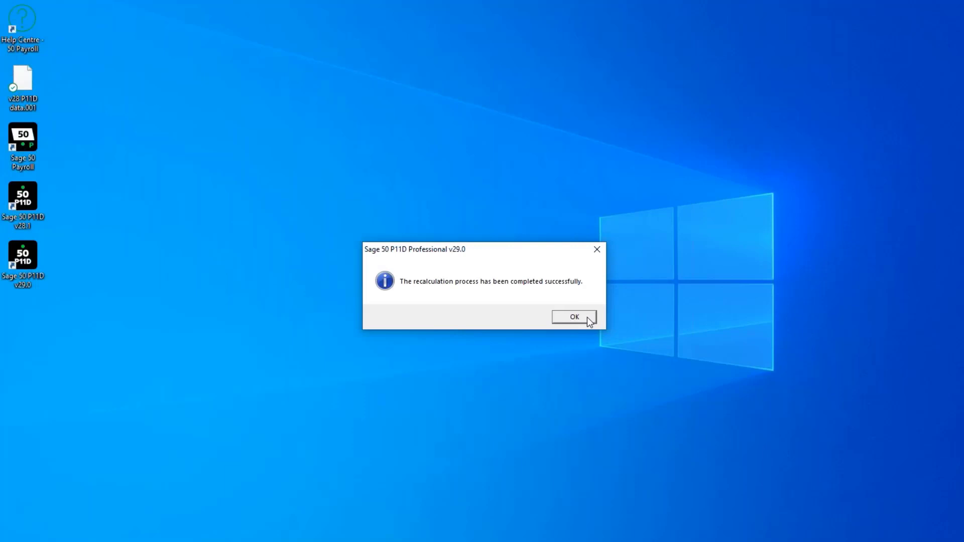
{"action": "left_click", "coordinate": [587, 318]}
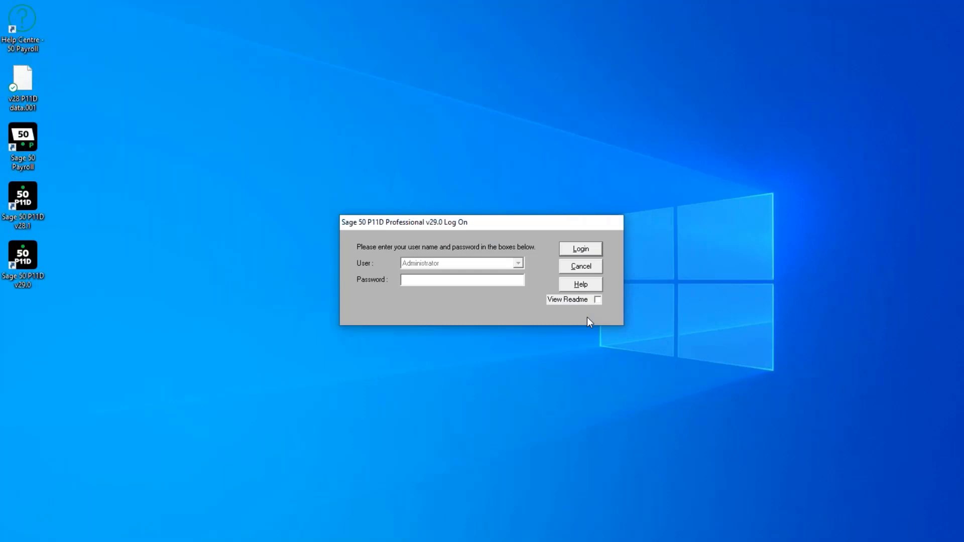
Log on to the upgraded data as Administrator and bring up the P11D Help Centre with F1
{"action": "left_click", "coordinate": [476, 285]}
{"action": "left_click", "coordinate": [592, 247]}
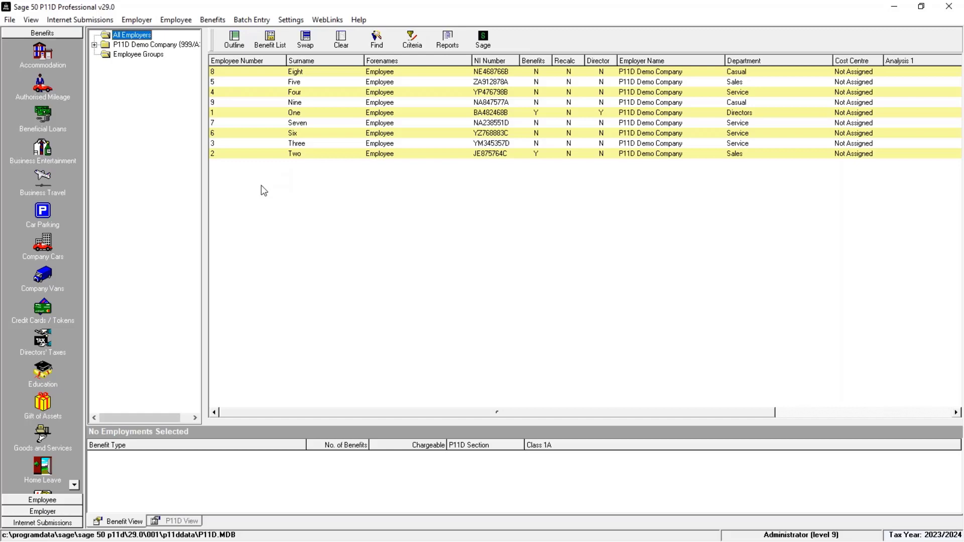
{"action": "key", "text": "F1"}
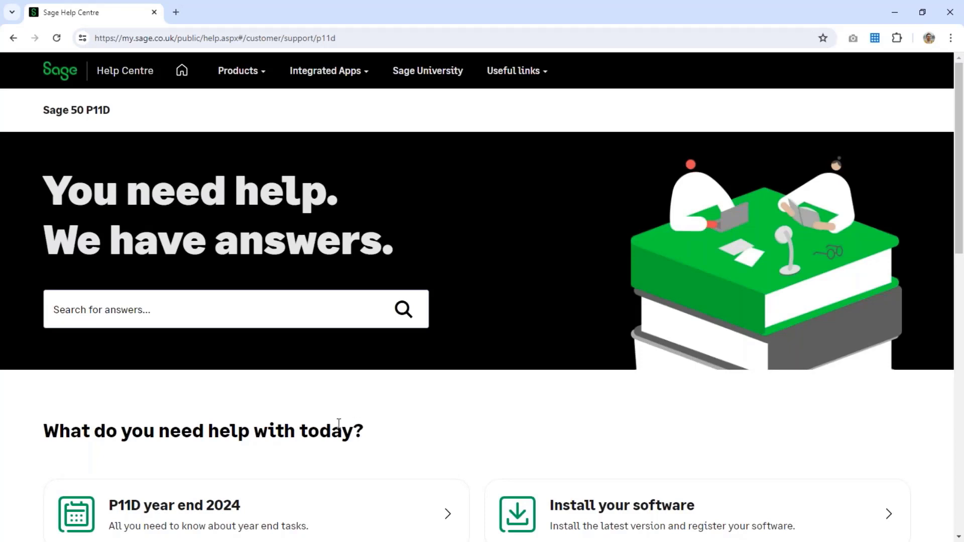
Go through the P11D year end 2024 hub to the Download and install v29 article and skim it
{"action": "scroll", "coordinate": [223, 272], "scroll_direction": "down", "scroll_amount": 5}
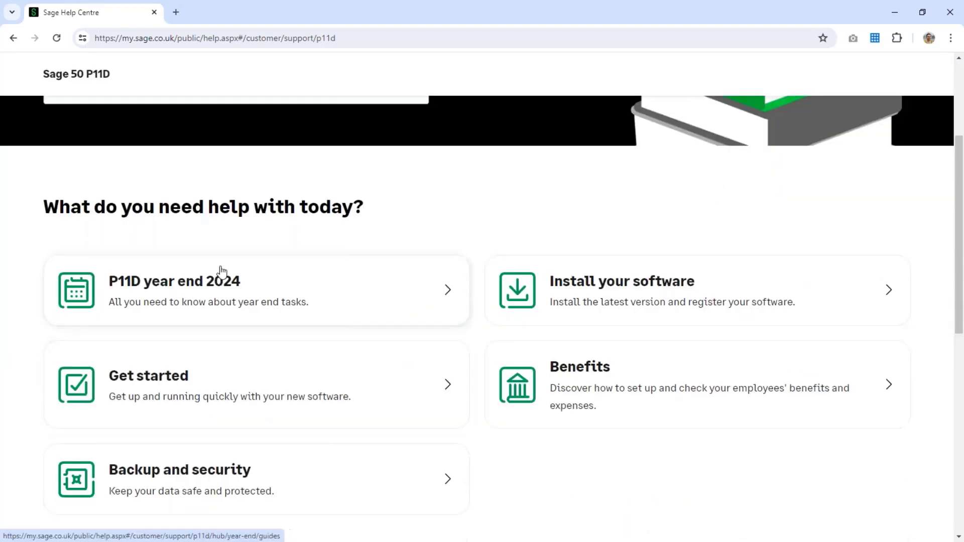
{"action": "left_click", "coordinate": [218, 310]}
{"action": "scroll", "coordinate": [260, 333], "scroll_direction": "down", "scroll_amount": 3}
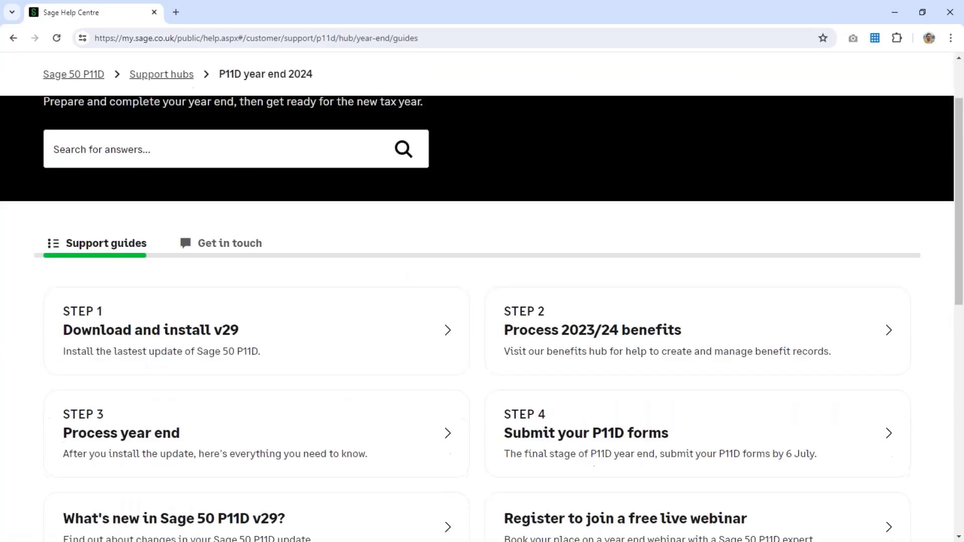
{"action": "left_click", "coordinate": [274, 320]}
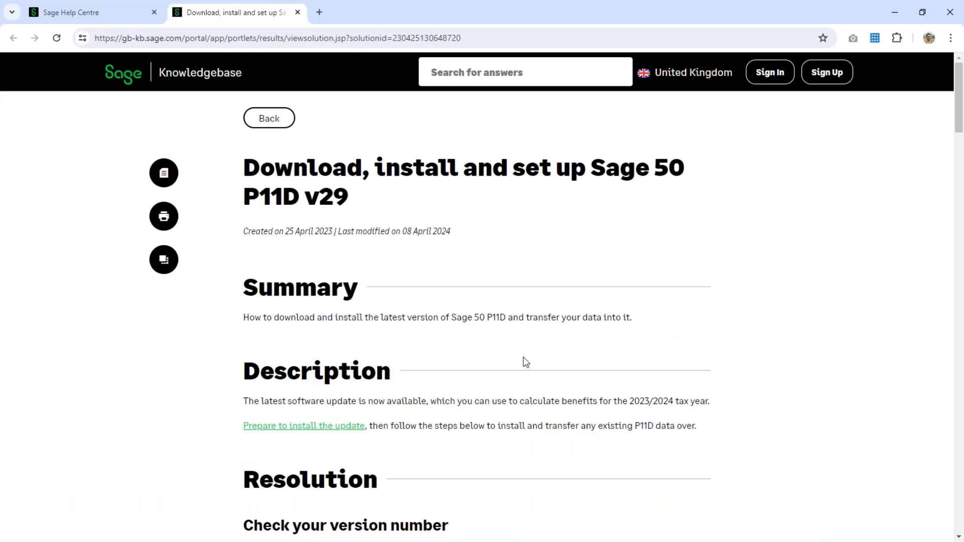
{"action": "scroll", "coordinate": [510, 359], "scroll_direction": "down", "scroll_amount": 10}
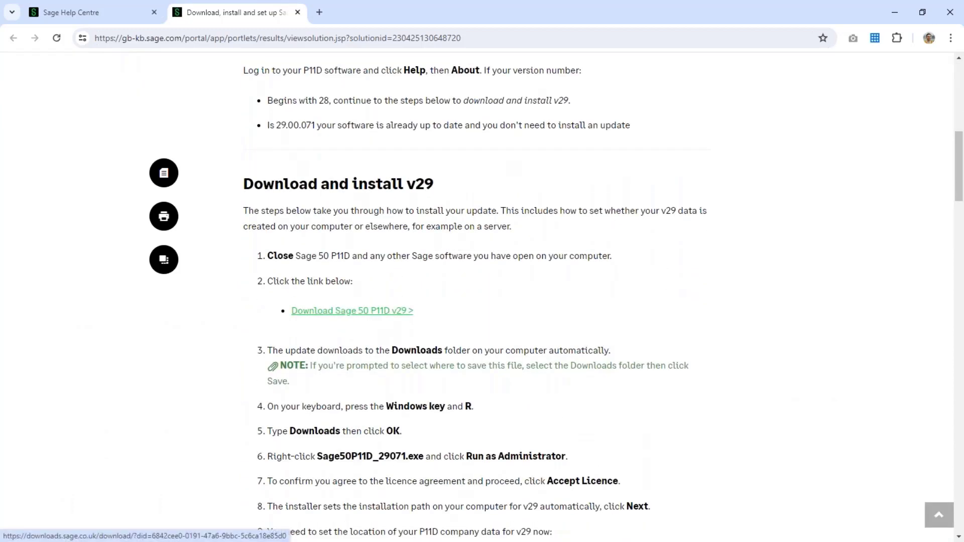
{"action": "scroll", "coordinate": [504, 332], "scroll_direction": "down", "scroll_amount": 9}
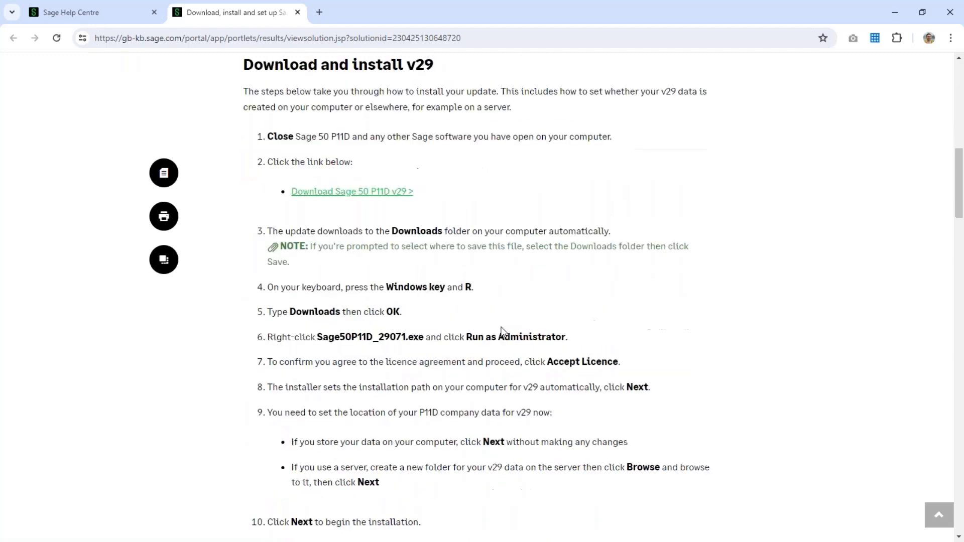
{"action": "scroll", "coordinate": [504, 332], "scroll_direction": "down", "scroll_amount": 9}
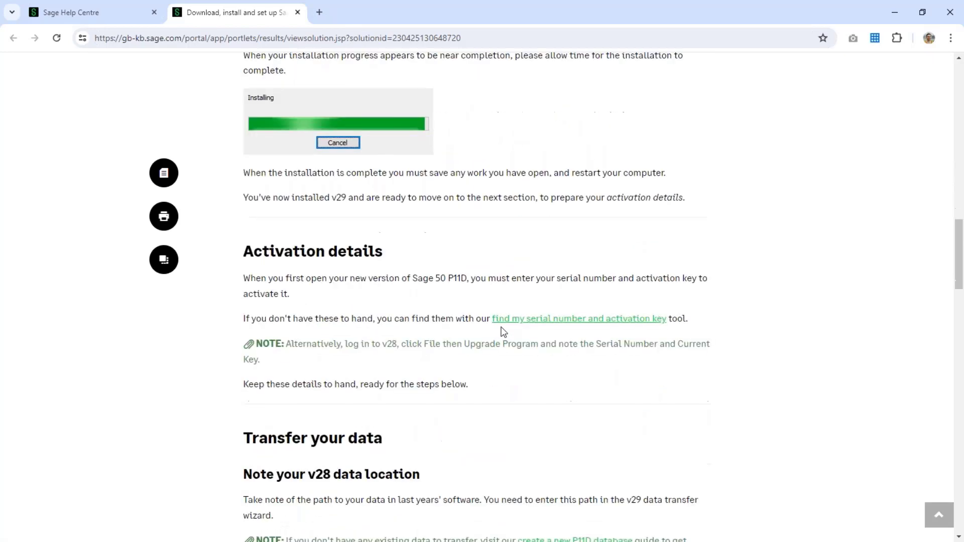
{"action": "scroll", "coordinate": [504, 332], "scroll_direction": "up", "scroll_amount": 20}
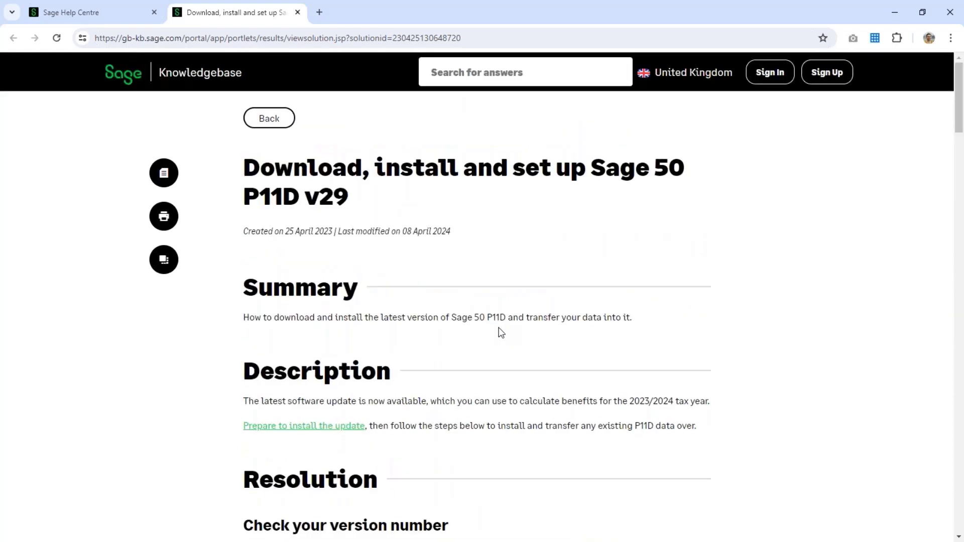
Hide the browser and advance the webinar three slides to 'What's new in v29' (slide 13)
{"action": "left_click", "coordinate": [889, 12]}
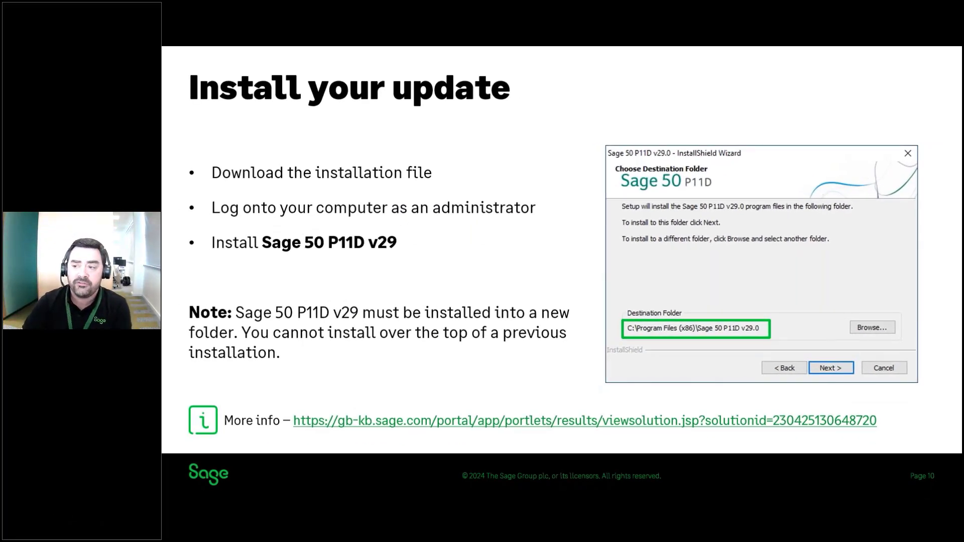
{"action": "key", "text": "Right"}
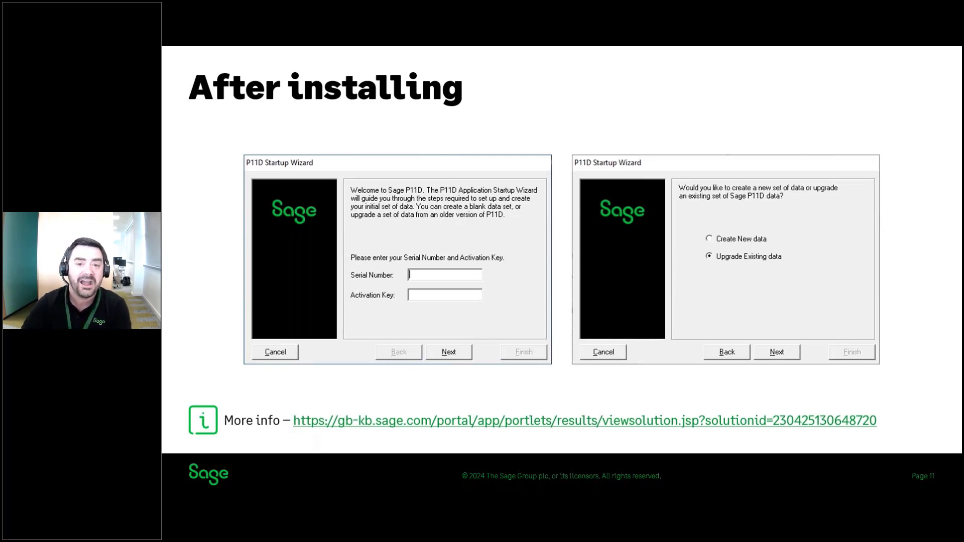
{"action": "key", "text": "Right"}
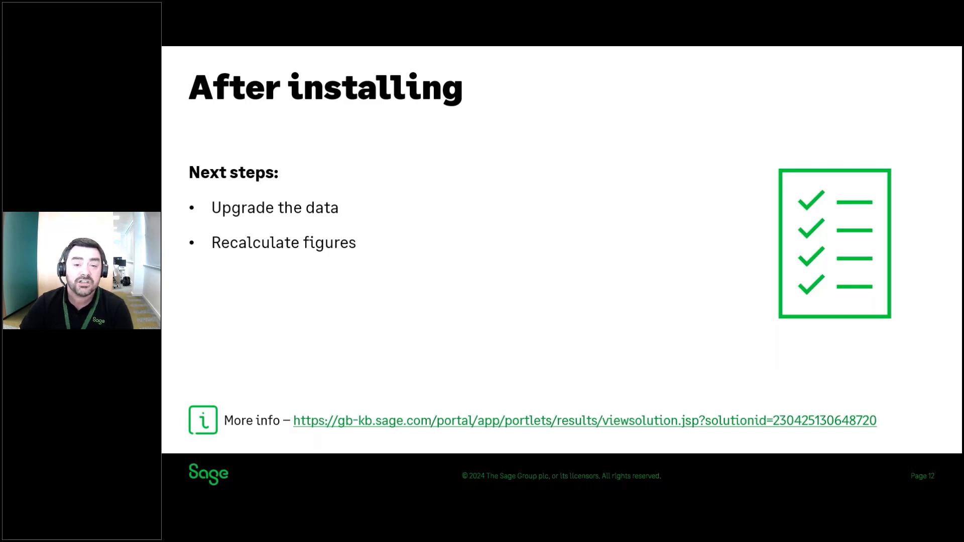
{"action": "key", "text": "Right"}
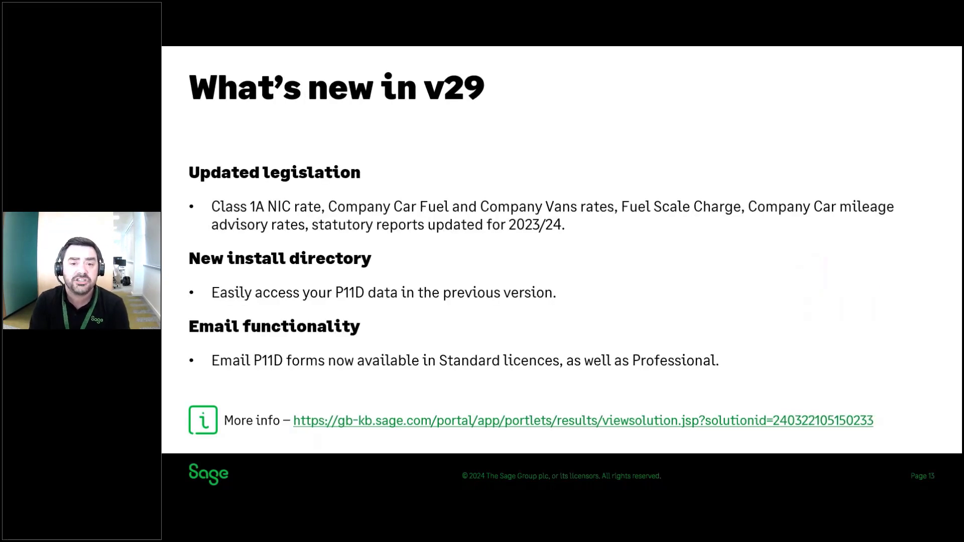
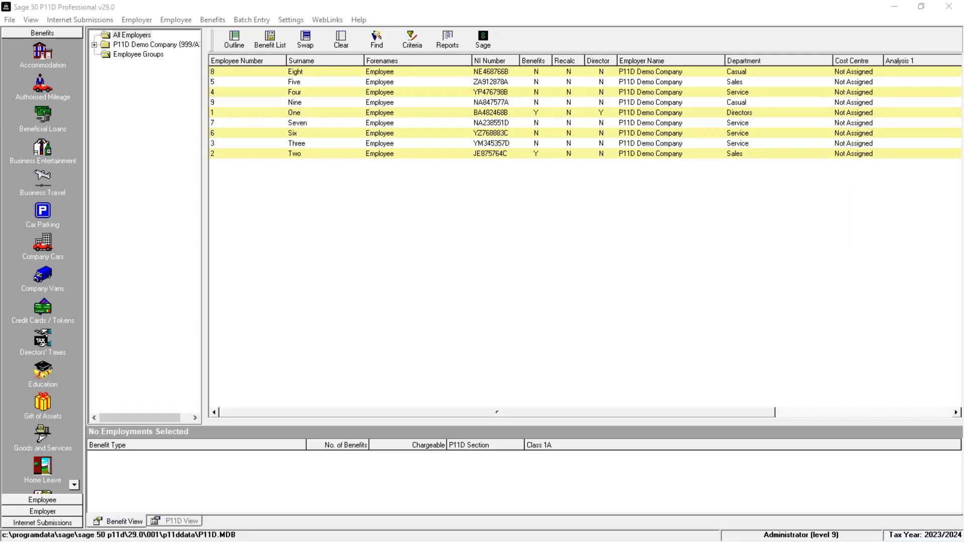
Select P11D Demo Company and employee One to view the AB70 ABC Company Cars benefit (chargeable 8118)
{"action": "left_click", "coordinate": [309, 118]}
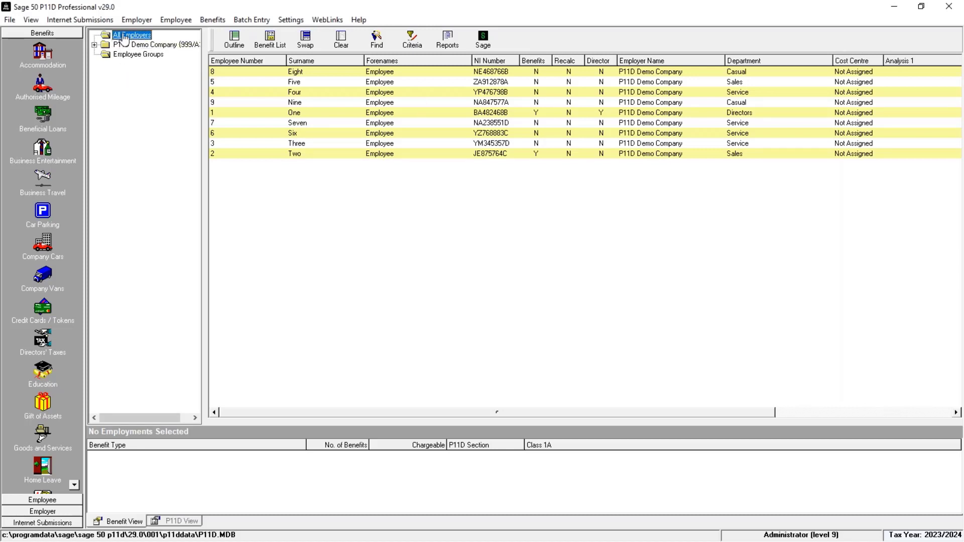
{"action": "left_click", "coordinate": [160, 47]}
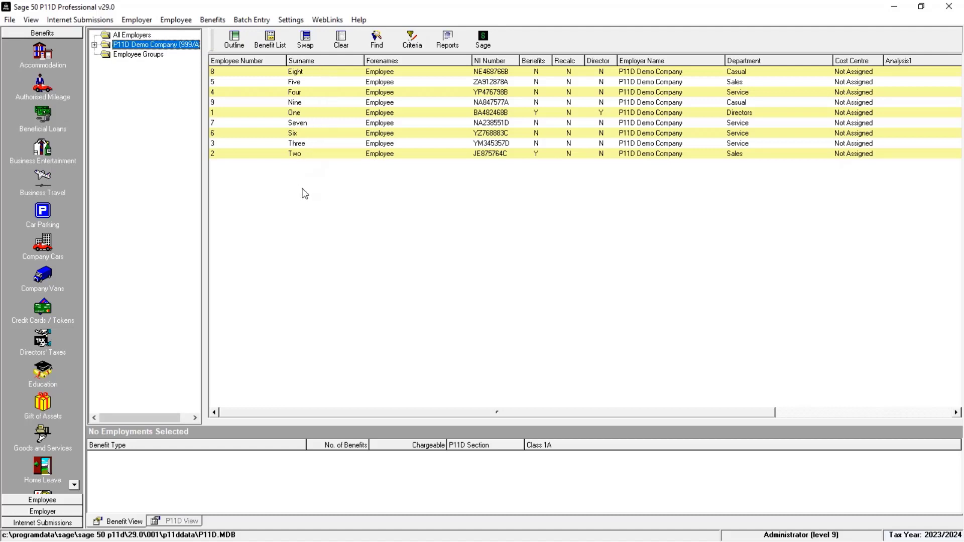
{"action": "left_click", "coordinate": [539, 116]}
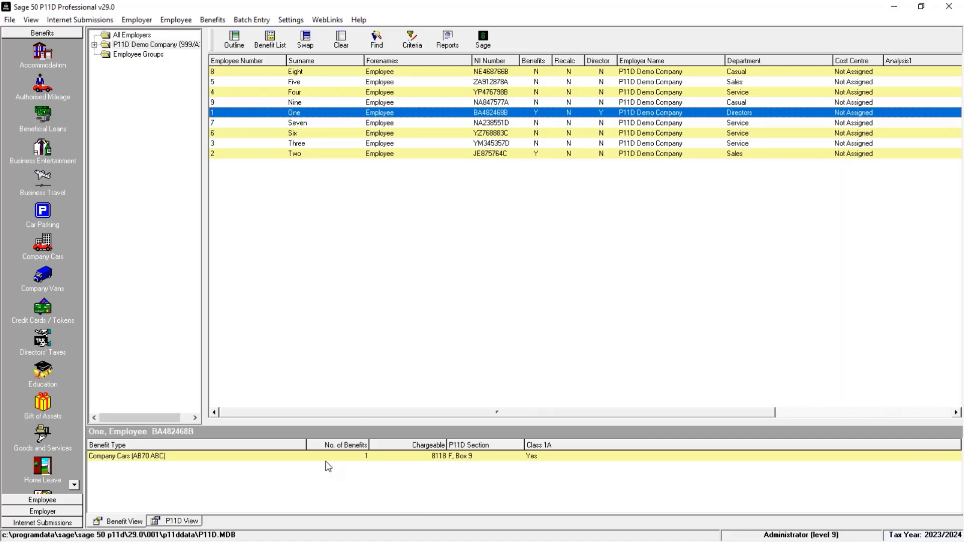
{"action": "double_click", "coordinate": [279, 457]}
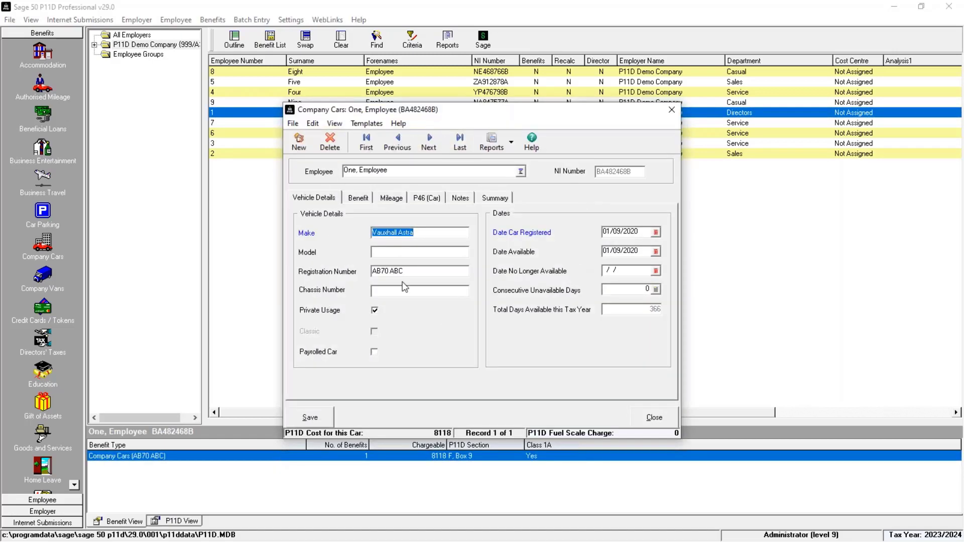
{"action": "left_click", "coordinate": [664, 419]}
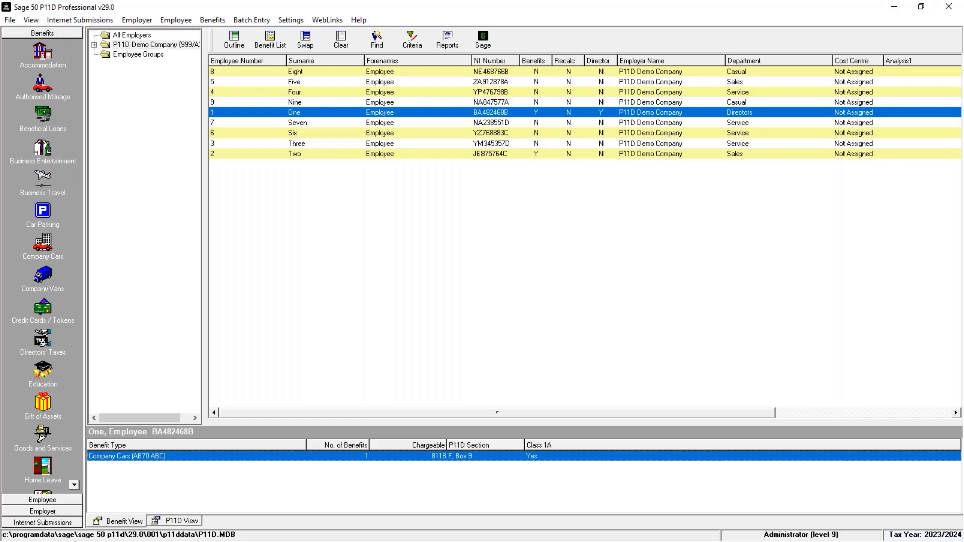
{"action": "left_click", "coordinate": [73, 485]}
{"action": "left_click", "coordinate": [74, 485]}
{"action": "left_click", "coordinate": [73, 485]}
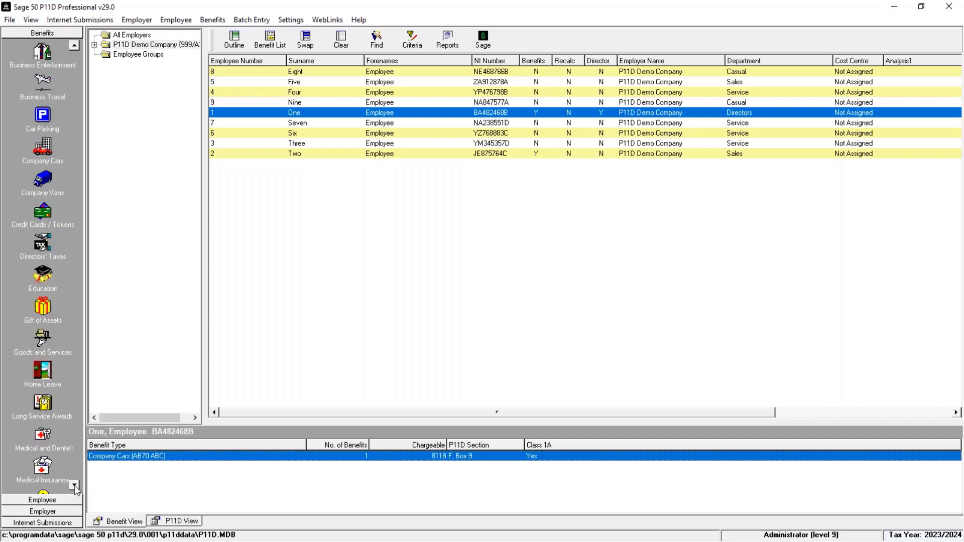
{"action": "left_click", "coordinate": [74, 486]}
{"action": "left_click", "coordinate": [73, 485]}
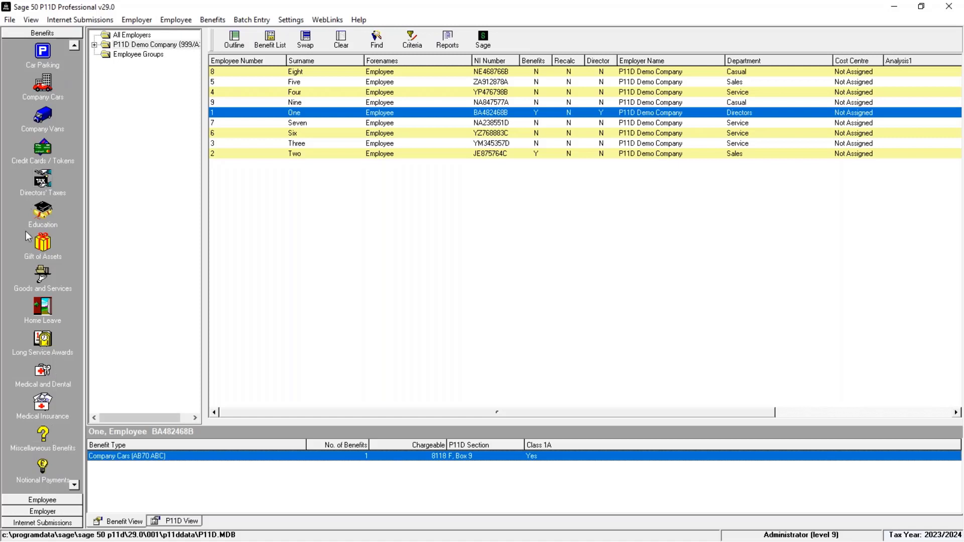
{"action": "left_click", "coordinate": [44, 501]}
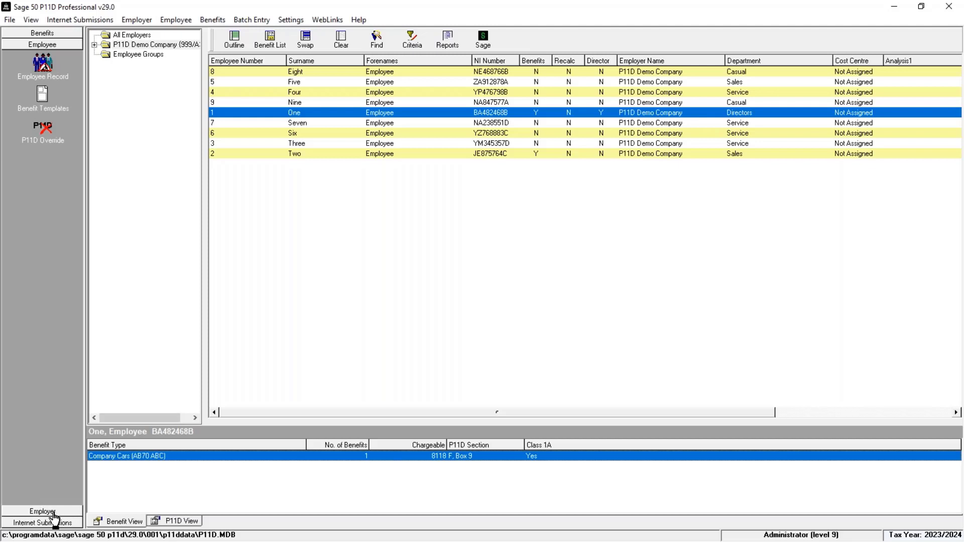
{"action": "left_click", "coordinate": [44, 511]}
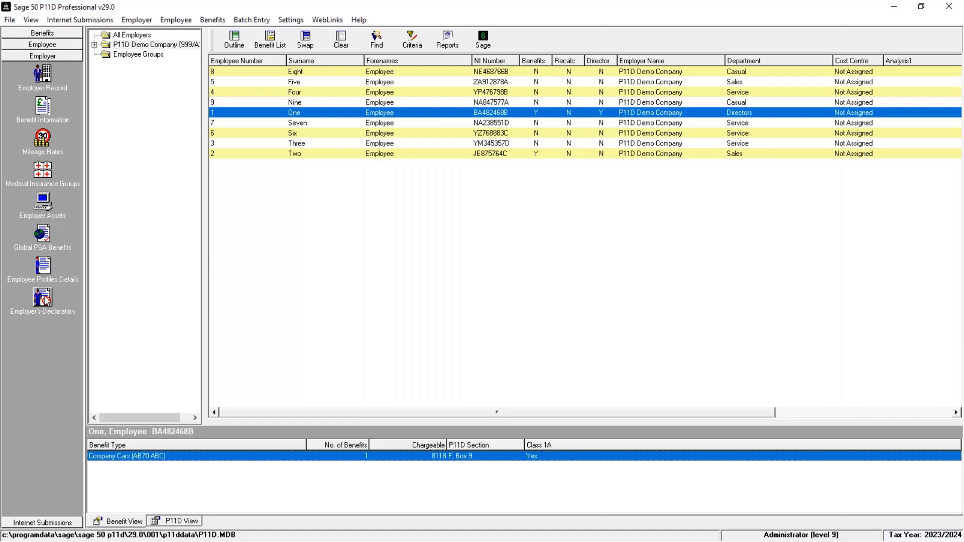
{"action": "left_click", "coordinate": [39, 524]}
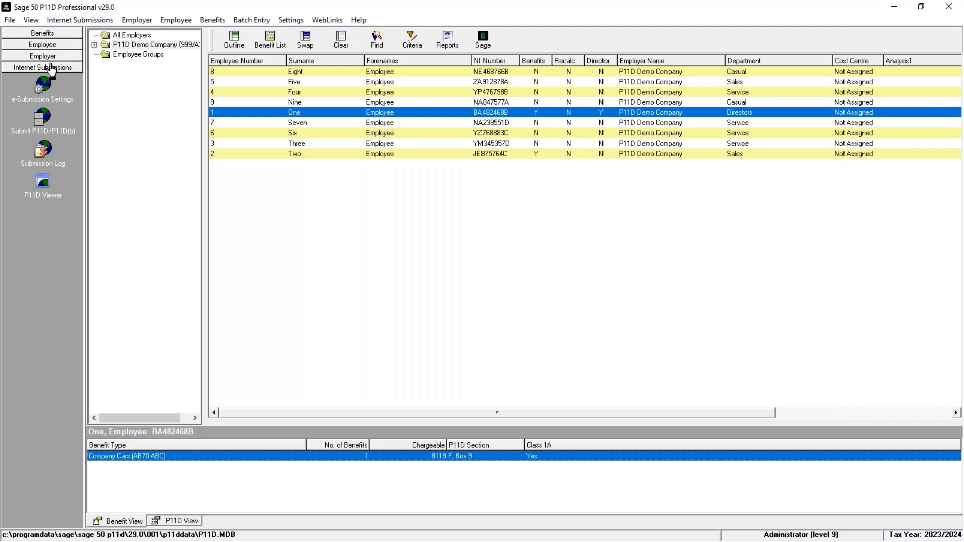
{"action": "left_click", "coordinate": [48, 36]}
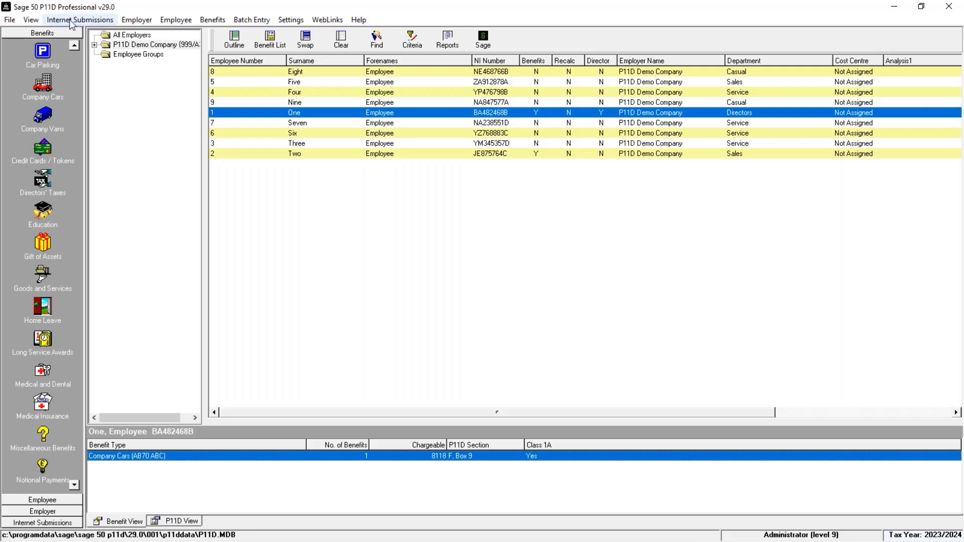
{"action": "left_click", "coordinate": [215, 21]}
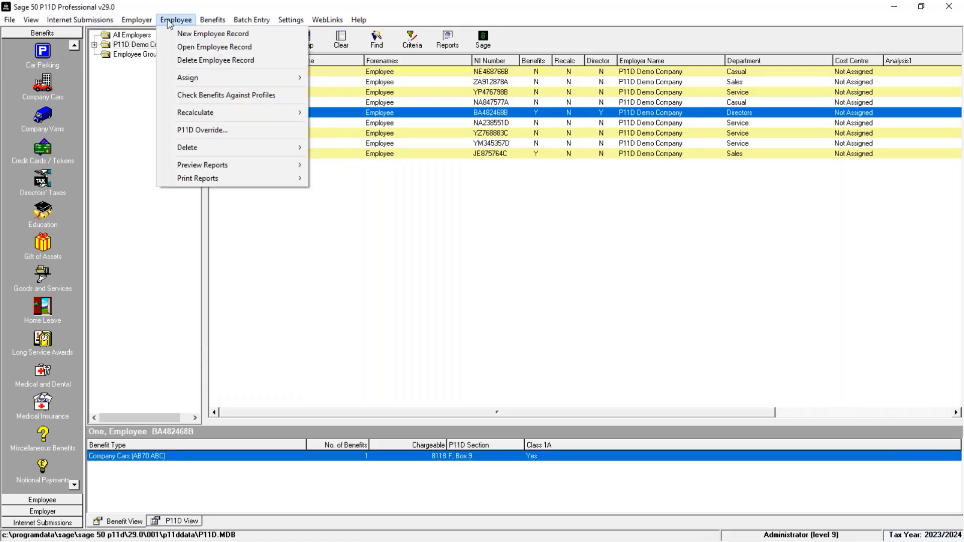
{"action": "mouse_move", "coordinate": [137, 25]}
{"action": "mouse_move", "coordinate": [82, 19]}
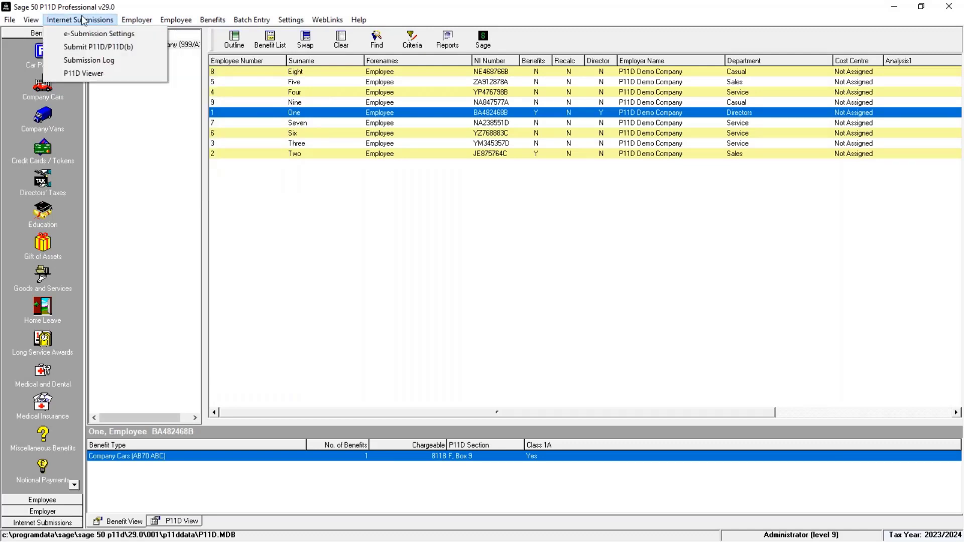
{"action": "left_click", "coordinate": [117, 166]}
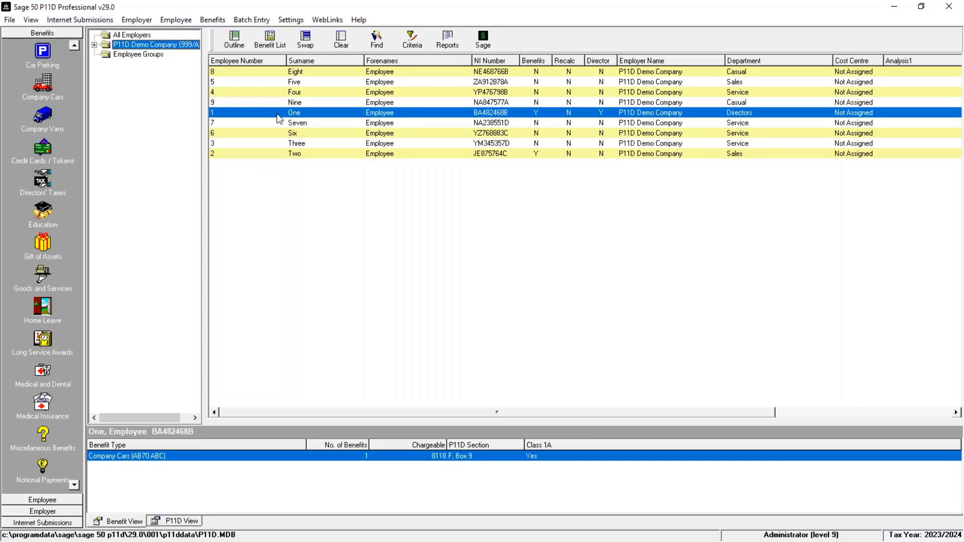
{"action": "left_click", "coordinate": [119, 468]}
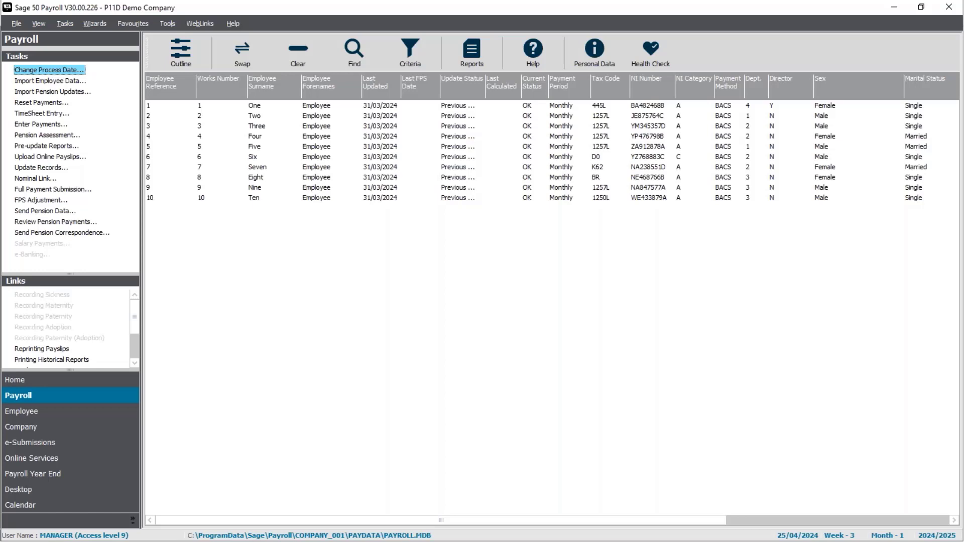
Open employee Four's payroll record, check the Ford Fiesta on the Cars/Fuel tab, then close it
{"action": "right_click", "coordinate": [263, 137]}
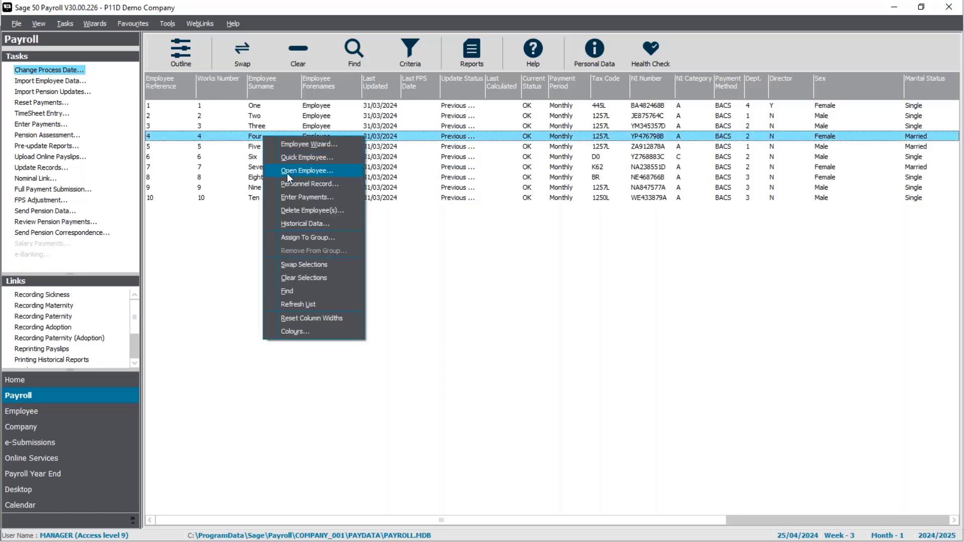
{"action": "left_click", "coordinate": [287, 173]}
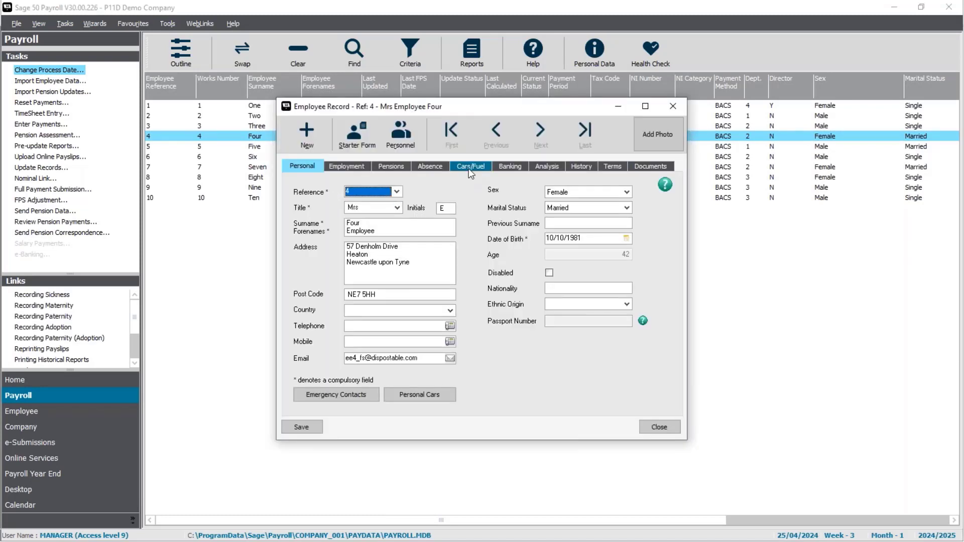
{"action": "left_click", "coordinate": [469, 166]}
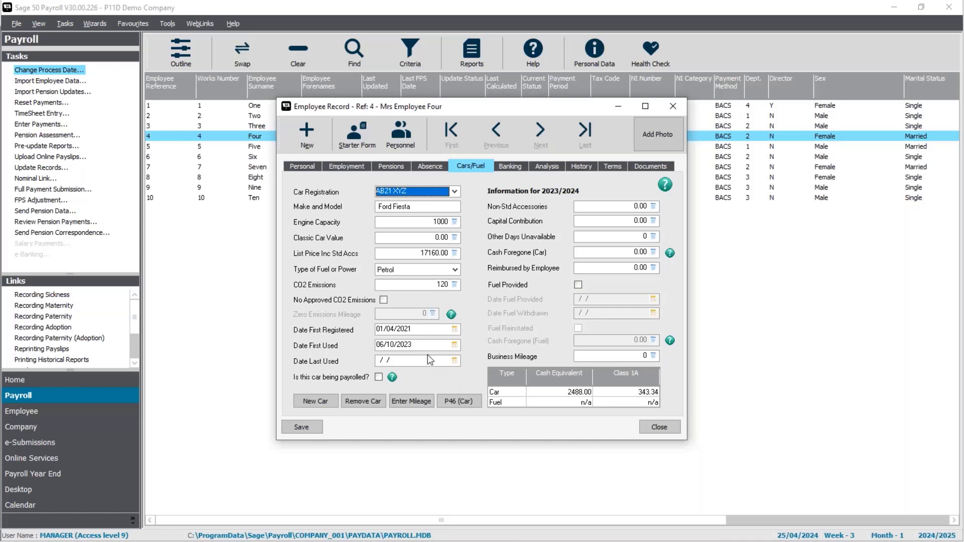
{"action": "left_click", "coordinate": [662, 427]}
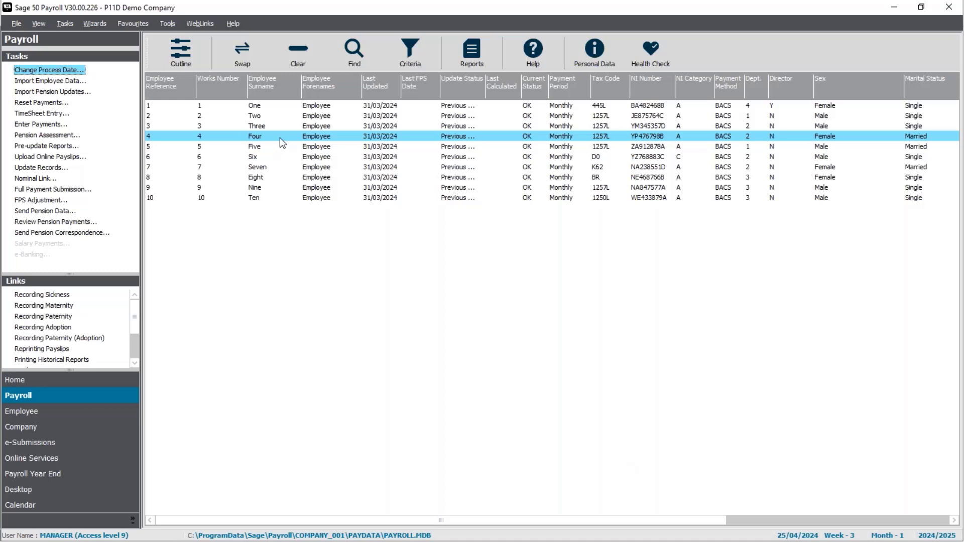
Exit Sage 50 Payroll without backing up the data files
{"action": "left_click", "coordinate": [278, 299]}
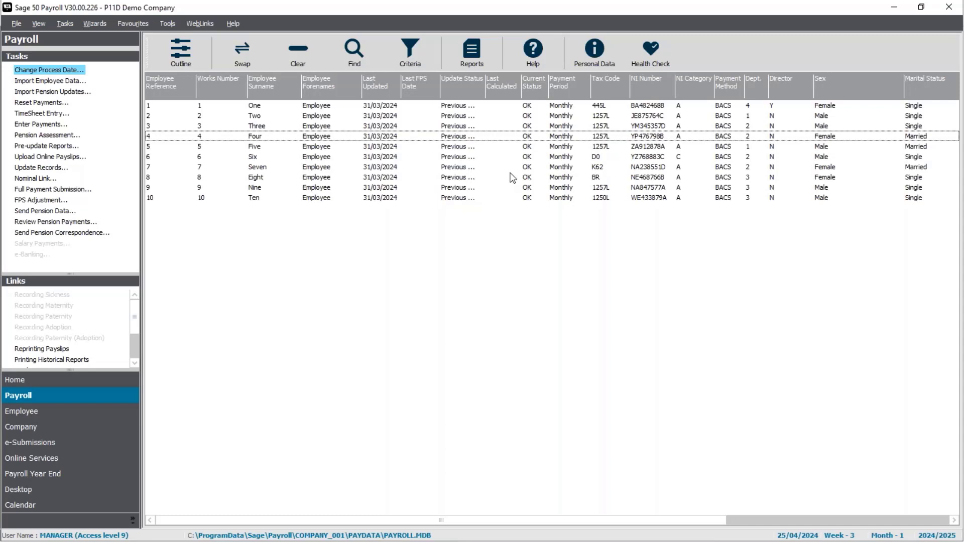
{"action": "left_click", "coordinate": [953, 10]}
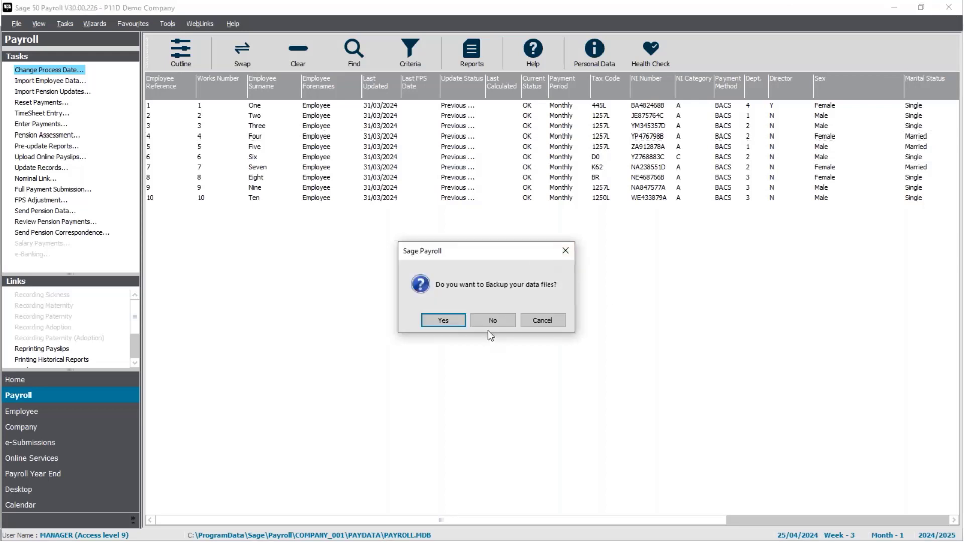
{"action": "left_click", "coordinate": [491, 320]}
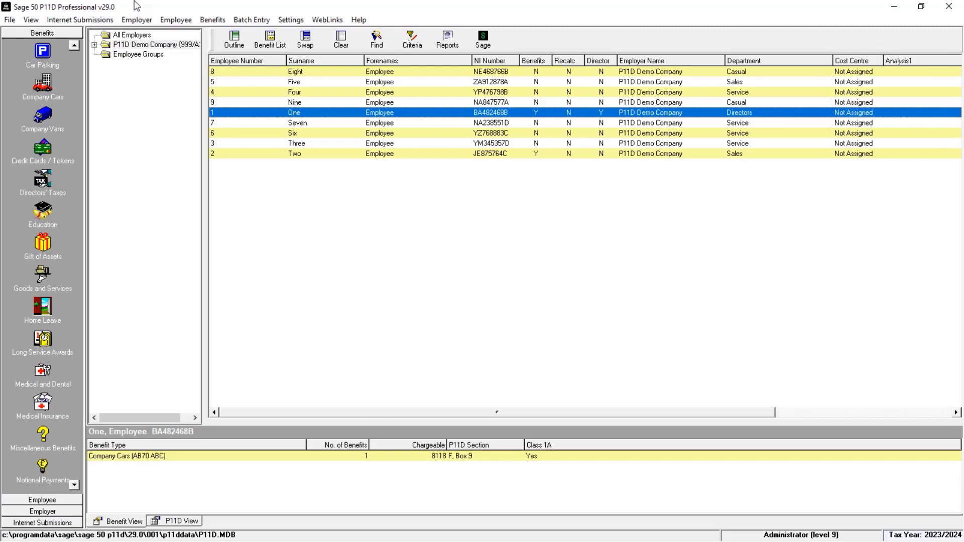
Launch File > Data Import > Import Sage Payroll Data in Sage 50 P11D
{"action": "left_click", "coordinate": [10, 20]}
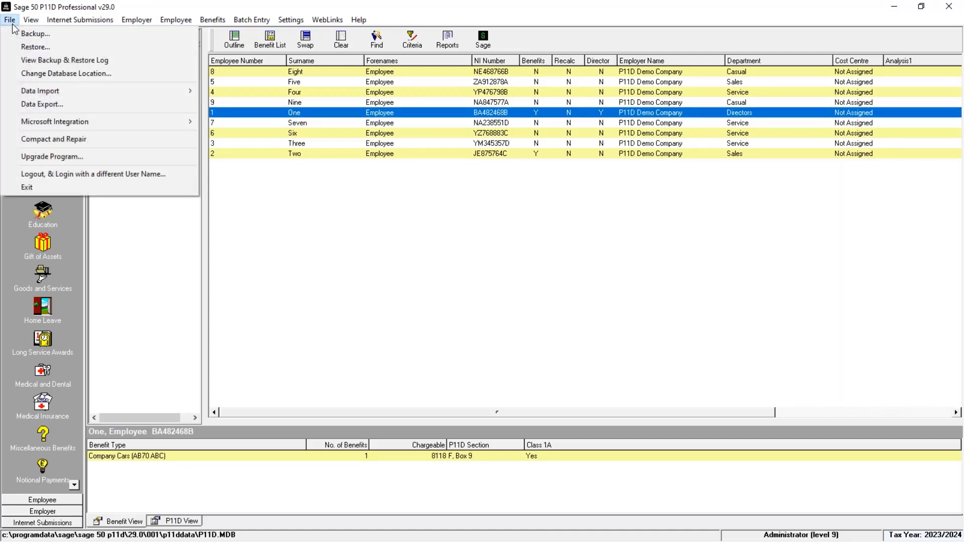
{"action": "mouse_move", "coordinate": [67, 95]}
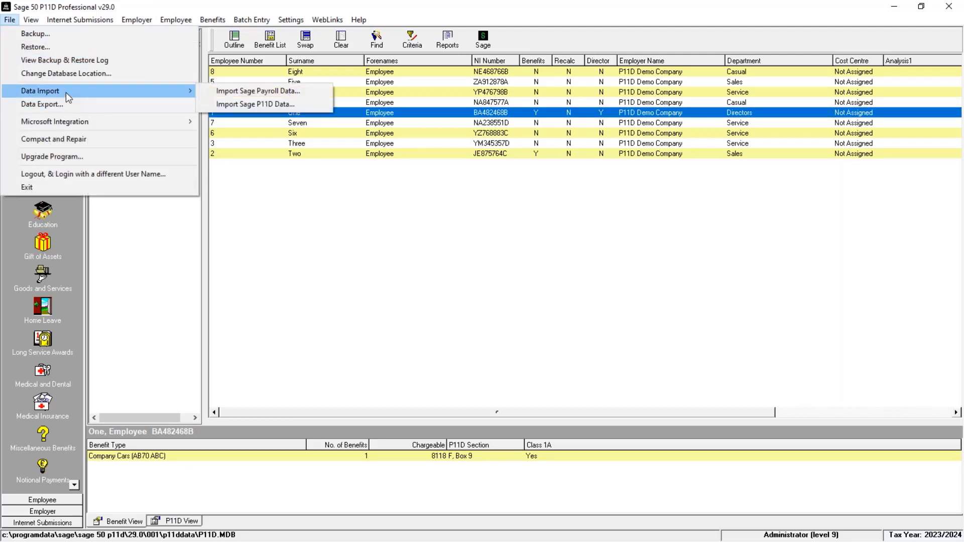
{"action": "left_click", "coordinate": [289, 94]}
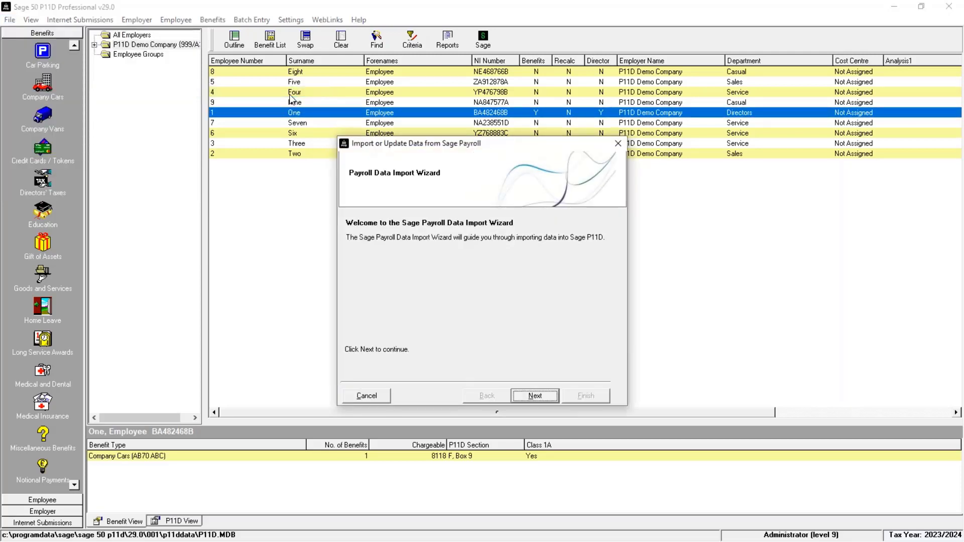
Point the import wizard at COMPANY_001\PAYDATA\PAYROLL.MDB as the payroll data location
{"action": "left_click", "coordinate": [536, 396]}
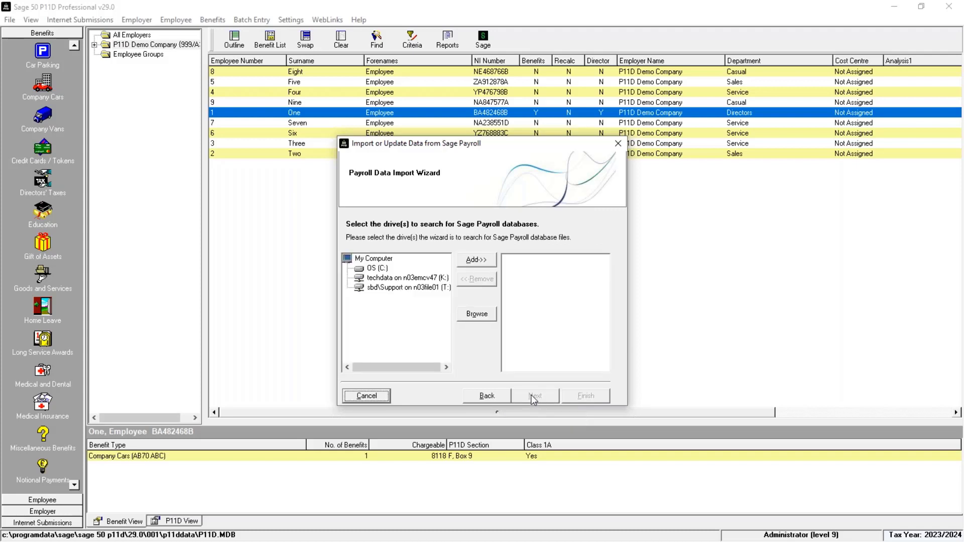
{"action": "left_click", "coordinate": [477, 314]}
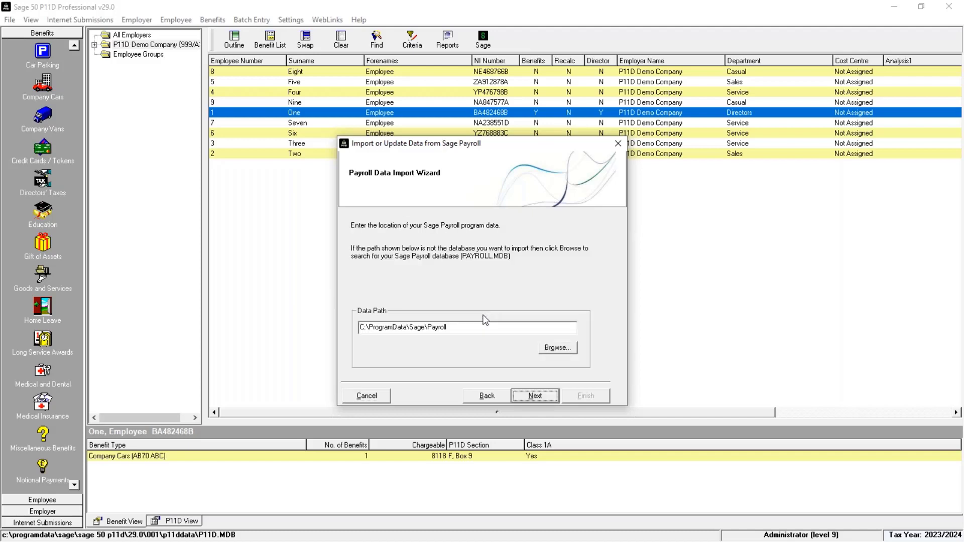
{"action": "left_click", "coordinate": [555, 347]}
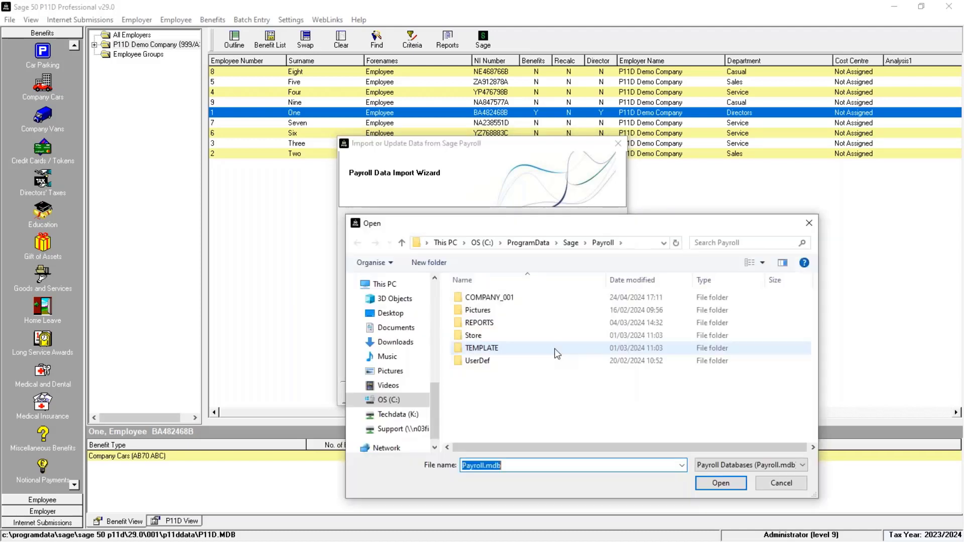
{"action": "double_click", "coordinate": [505, 301]}
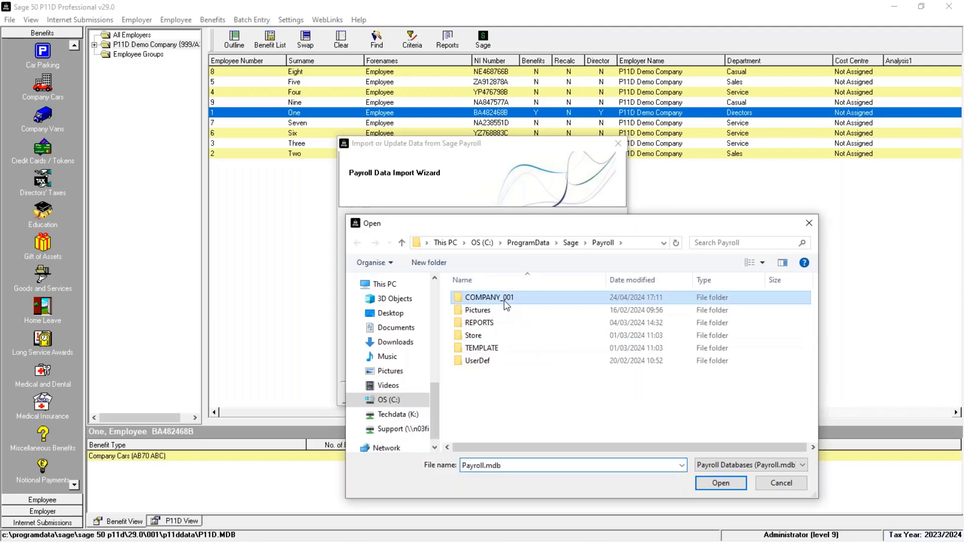
{"action": "double_click", "coordinate": [492, 324]}
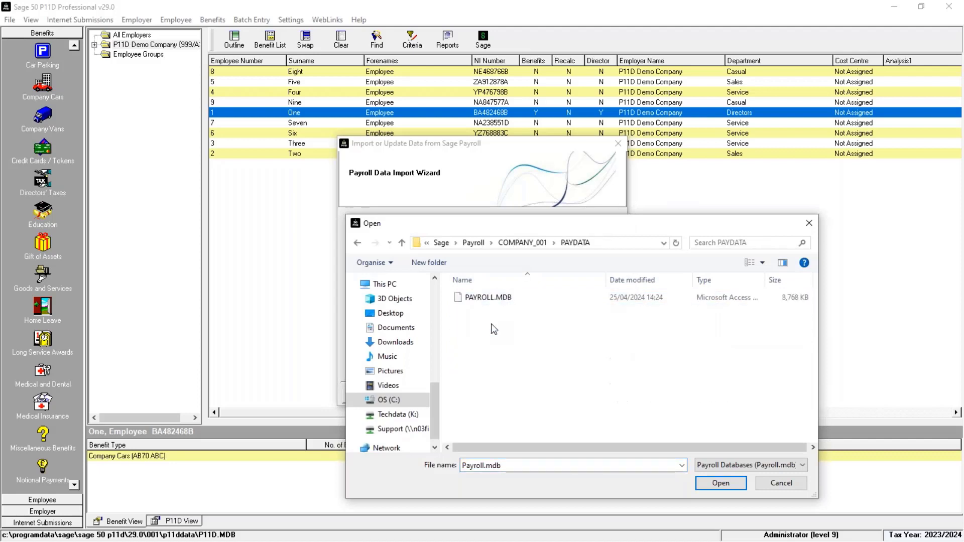
{"action": "left_click", "coordinate": [510, 298]}
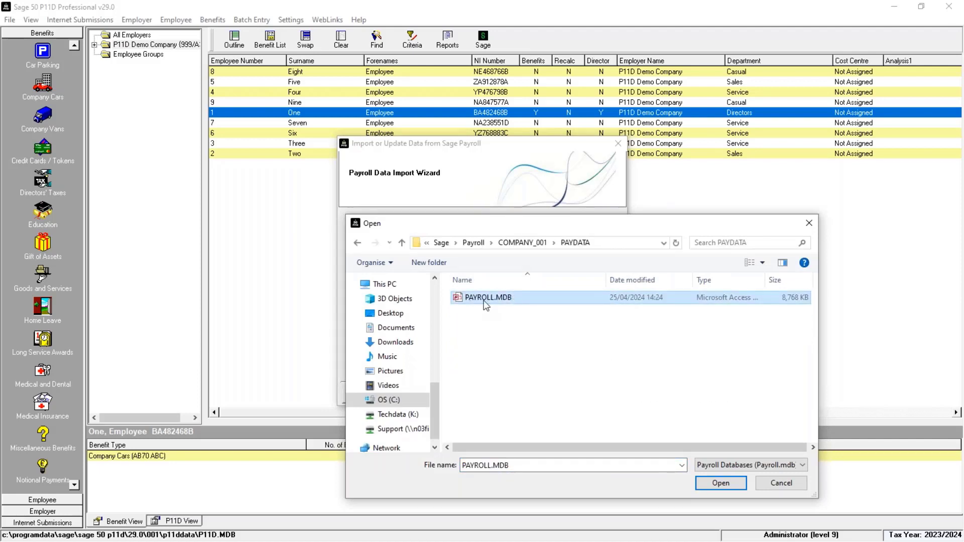
{"action": "left_click", "coordinate": [706, 484]}
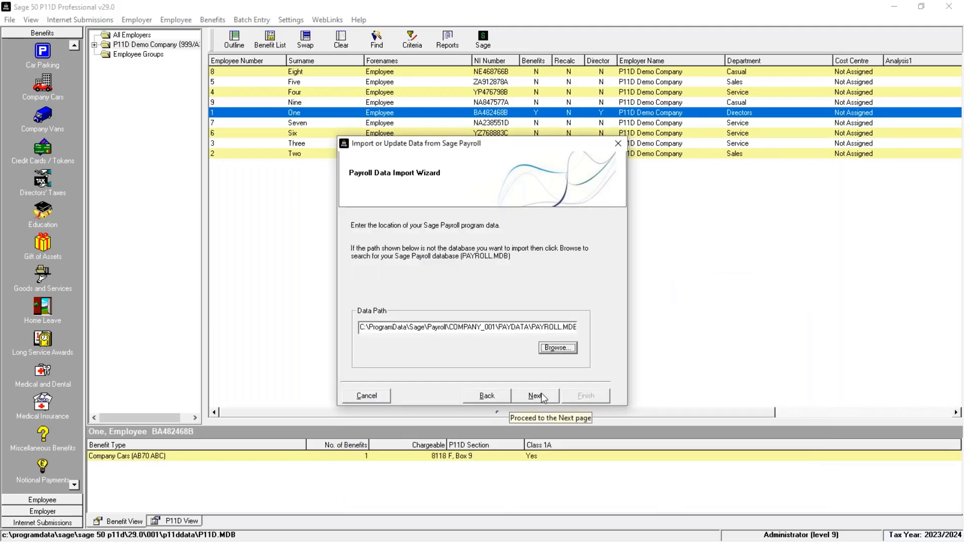
Select the P11D Demo Company database, try Clear and Swap on employees, then cancel the wizard
{"action": "left_click", "coordinate": [536, 396]}
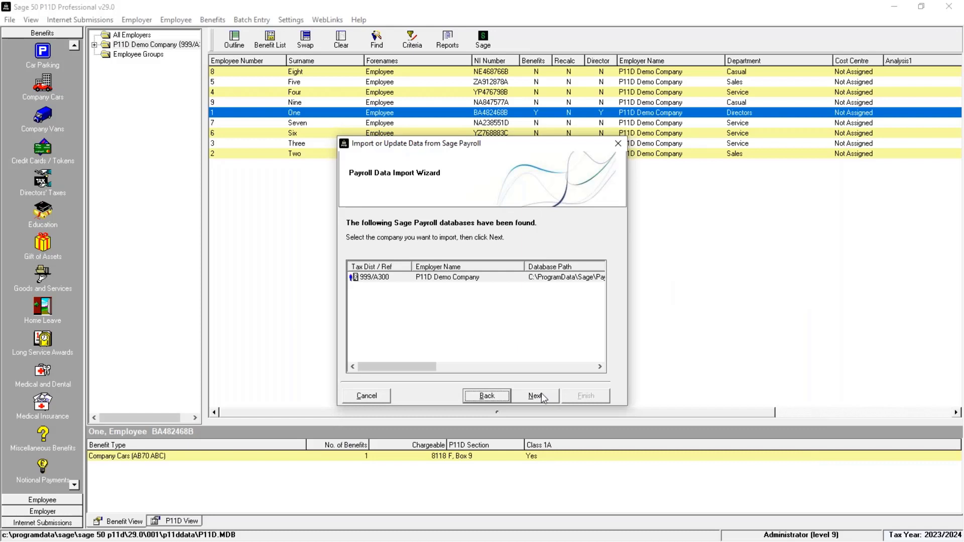
{"action": "left_click", "coordinate": [470, 279]}
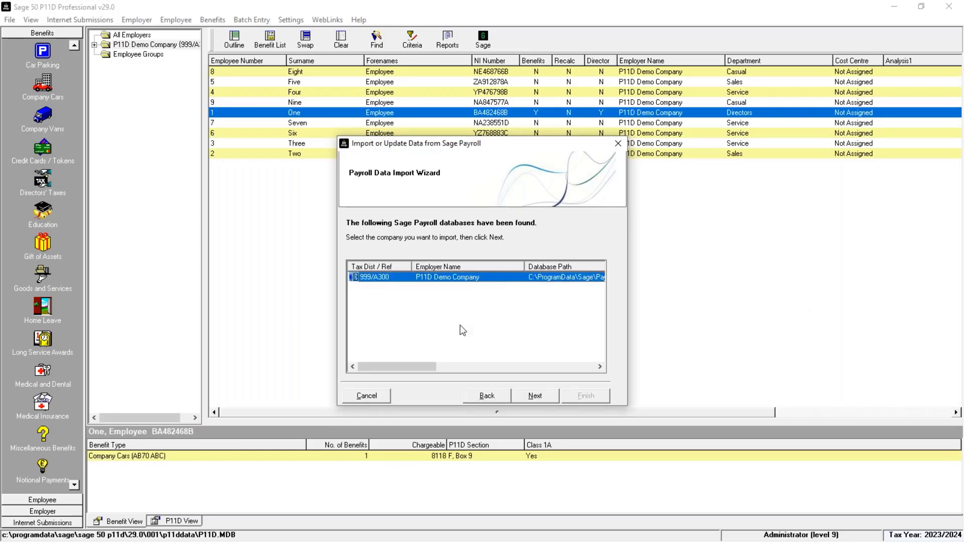
{"action": "left_click", "coordinate": [542, 399]}
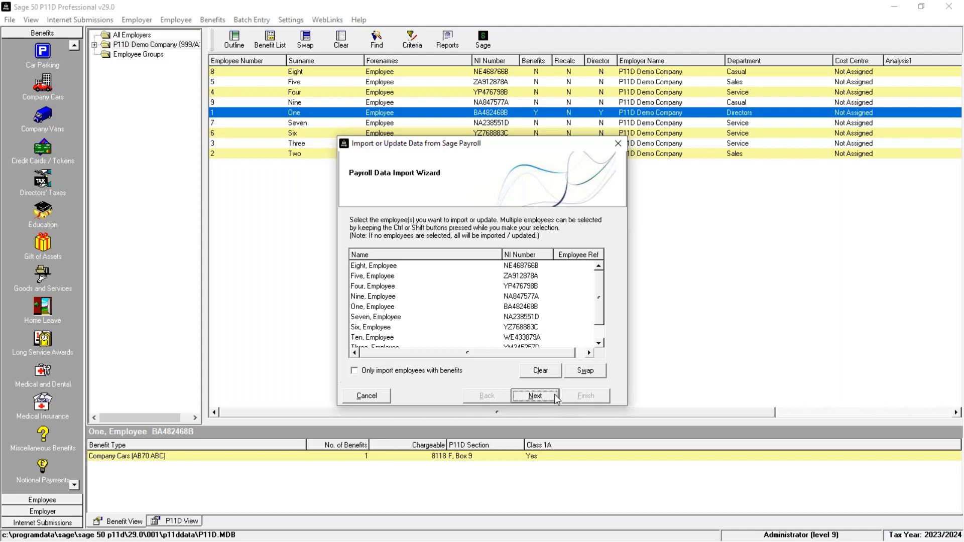
{"action": "left_click", "coordinate": [540, 374]}
{"action": "left_click", "coordinate": [601, 372]}
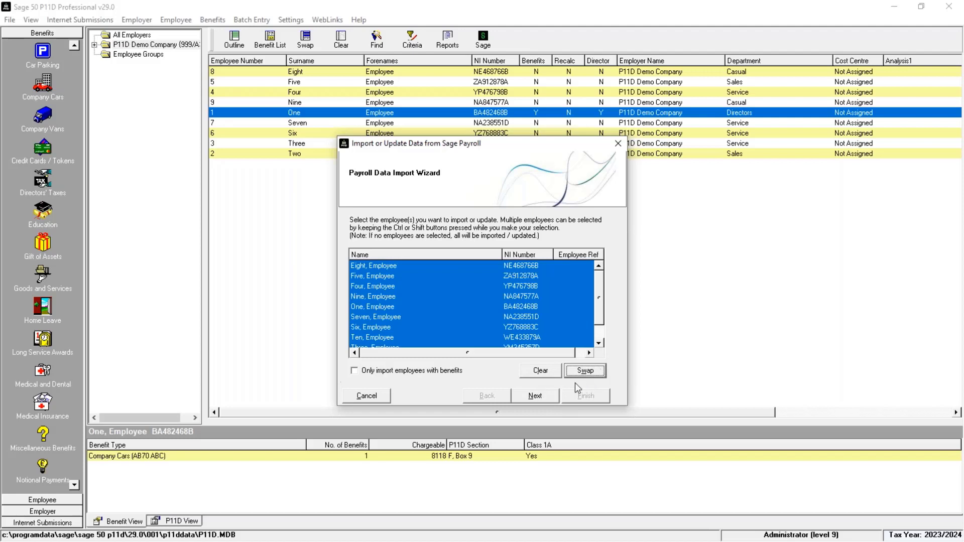
{"action": "left_click", "coordinate": [554, 376]}
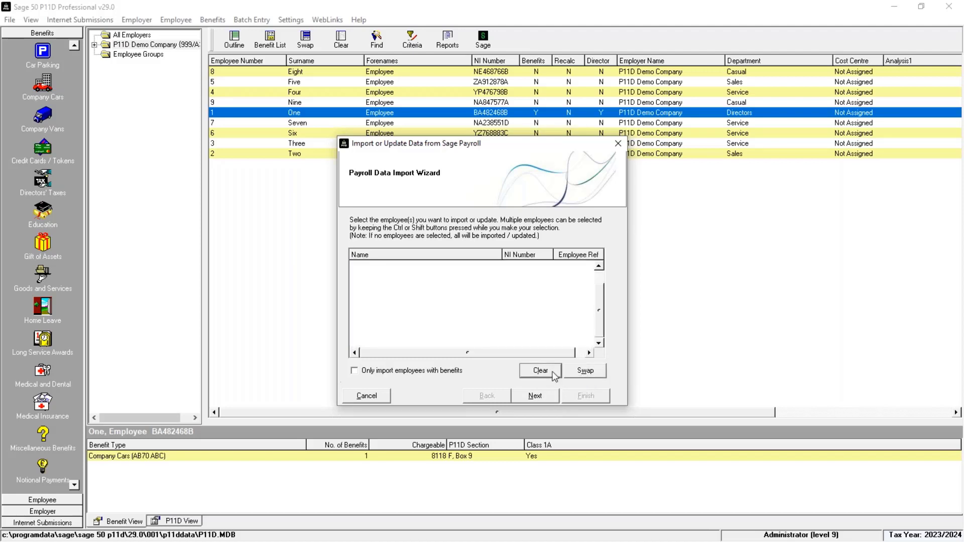
{"action": "left_click", "coordinate": [387, 397]}
{"action": "left_click", "coordinate": [516, 317]}
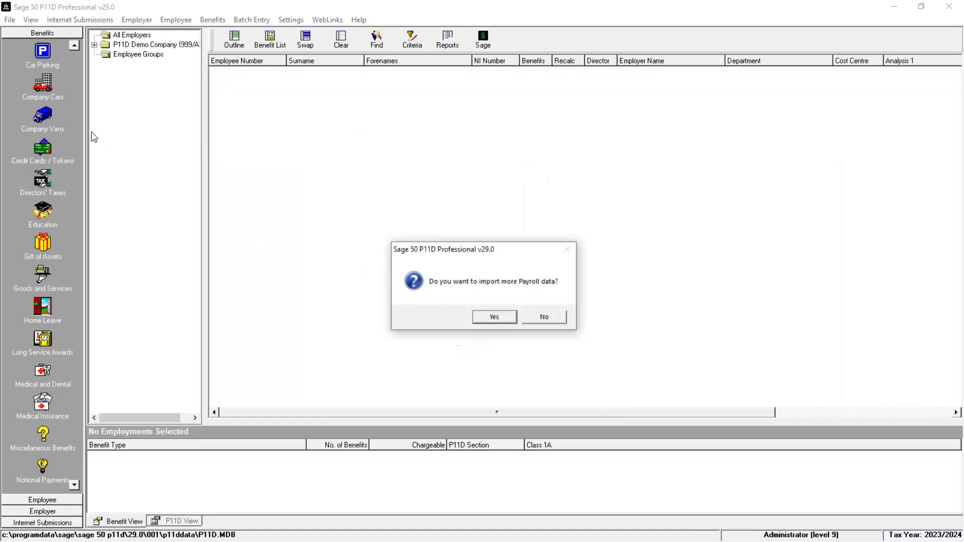
Decline importing more data and restart the Import Sage Payroll Data wizard
{"action": "left_click", "coordinate": [543, 315]}
{"action": "left_click", "coordinate": [10, 19]}
{"action": "mouse_move", "coordinate": [38, 94]}
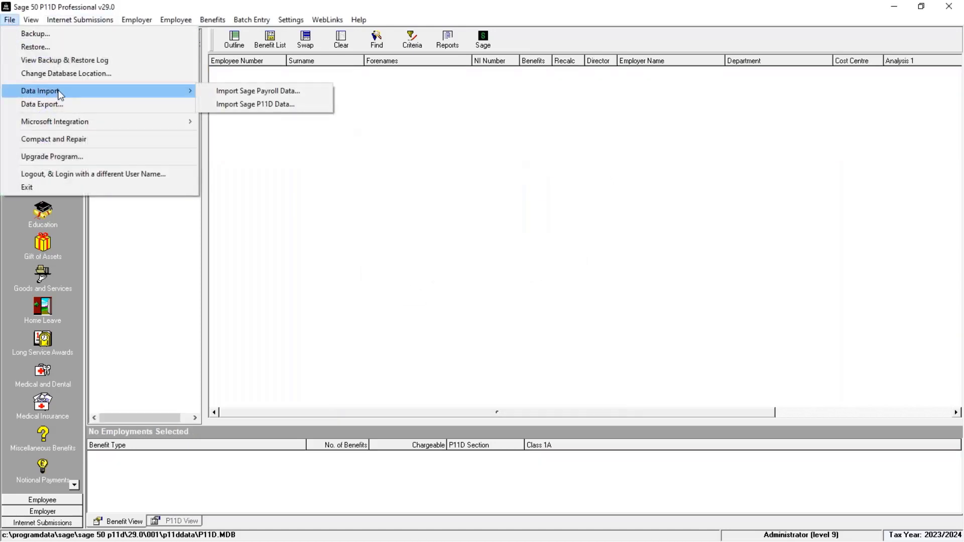
{"action": "left_click", "coordinate": [238, 95]}
Set COMPANY_001\PAYDATA\PAYROLL.MDB as the payroll database path
{"action": "left_click", "coordinate": [538, 396]}
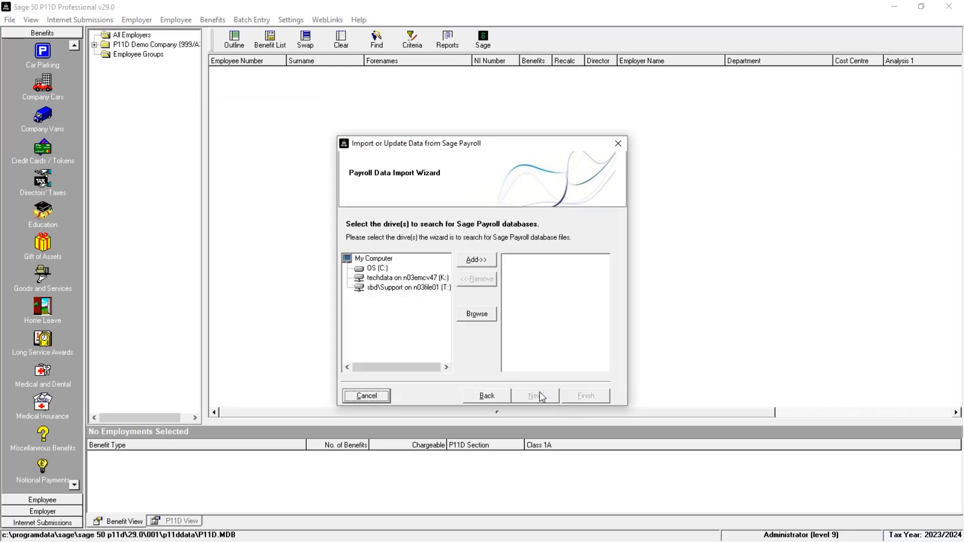
{"action": "left_click", "coordinate": [470, 313]}
{"action": "left_click", "coordinate": [557, 348]}
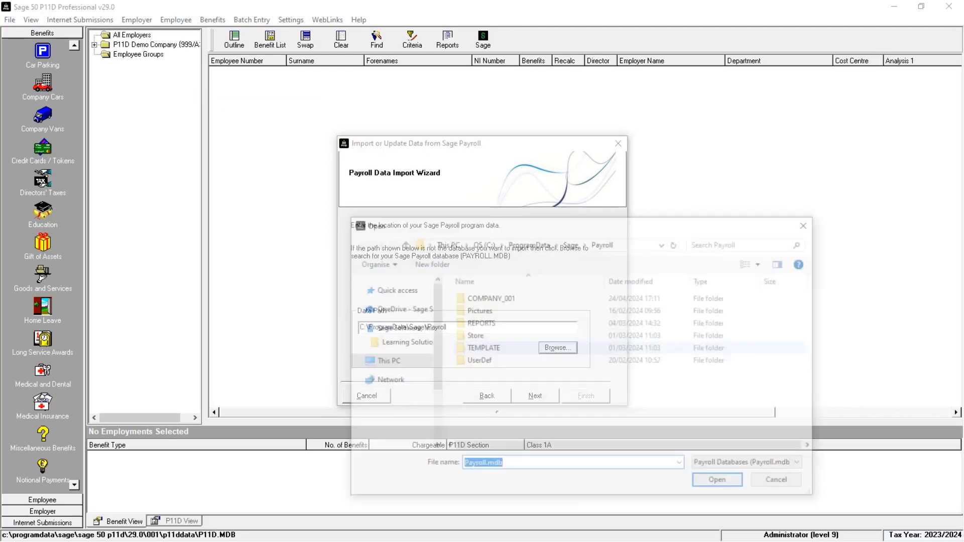
{"action": "double_click", "coordinate": [505, 301]}
{"action": "double_click", "coordinate": [496, 324]}
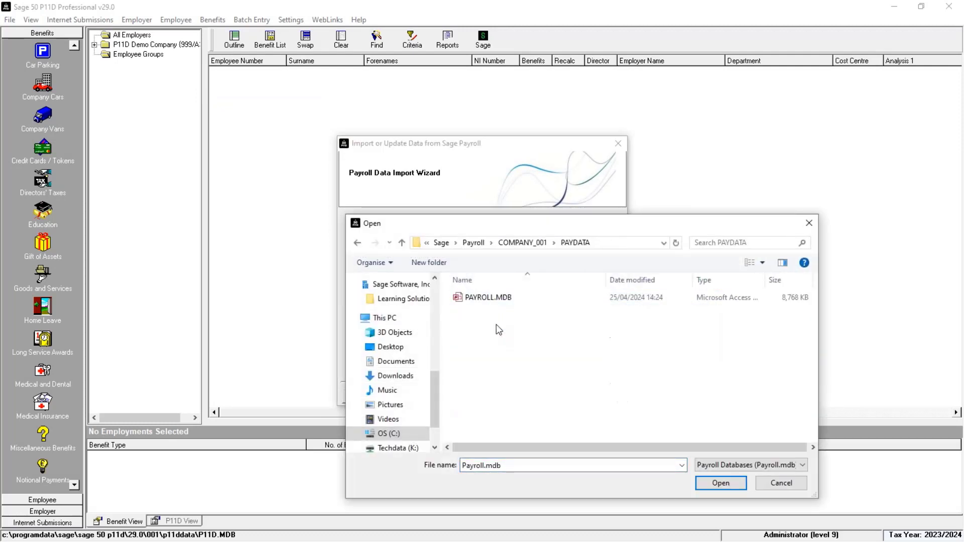
{"action": "left_click", "coordinate": [506, 299]}
{"action": "double_click", "coordinate": [506, 300]}
{"action": "left_click", "coordinate": [553, 397]}
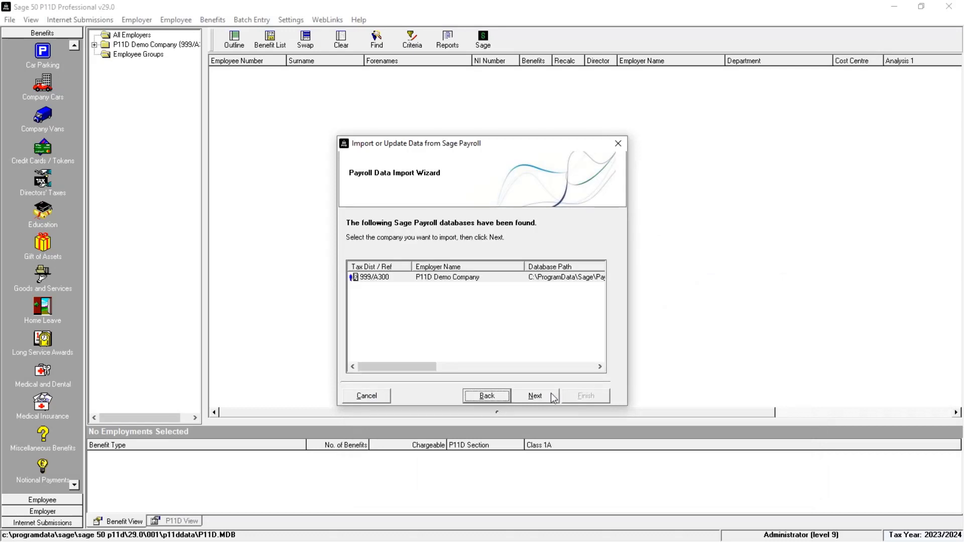
Clear the employee selection so all employees import, run the import, and update the employer
{"action": "left_click", "coordinate": [553, 397]}
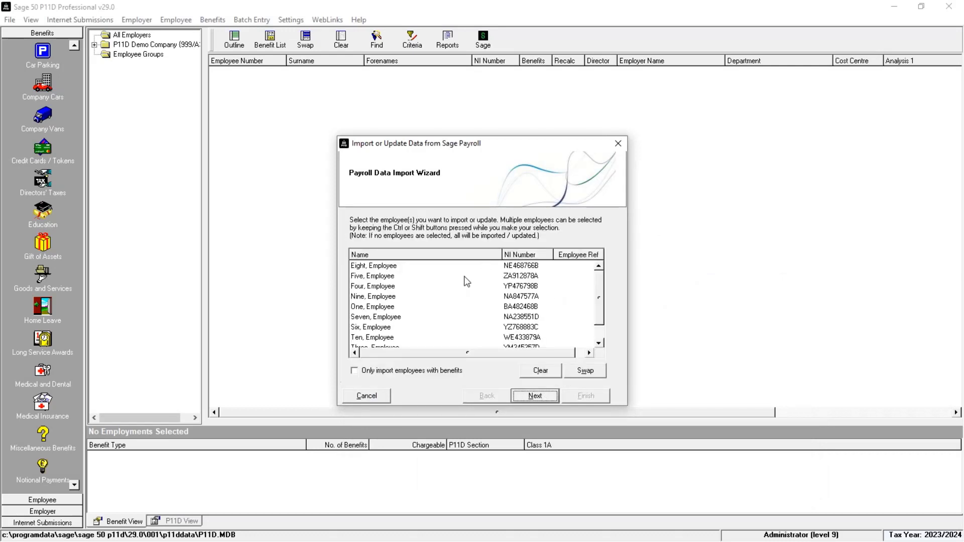
{"action": "left_click", "coordinate": [381, 342]}
{"action": "left_click", "coordinate": [394, 266], "text": "ctrl"}
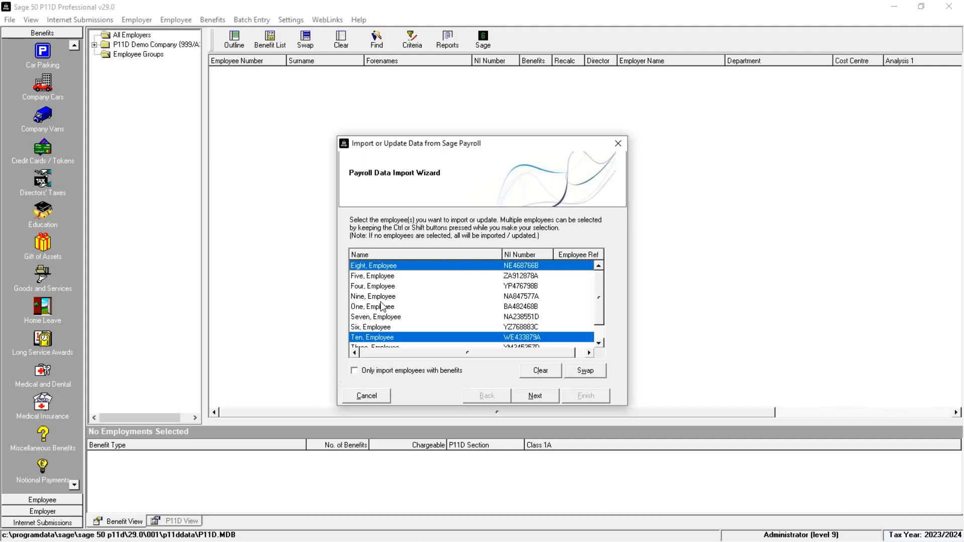
{"action": "left_click", "coordinate": [382, 297], "text": "ctrl"}
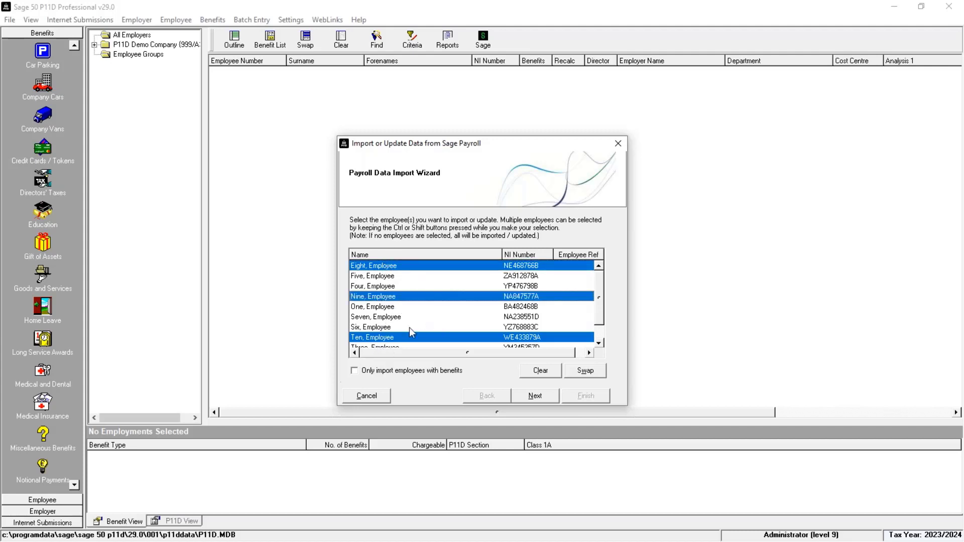
{"action": "left_click", "coordinate": [534, 374]}
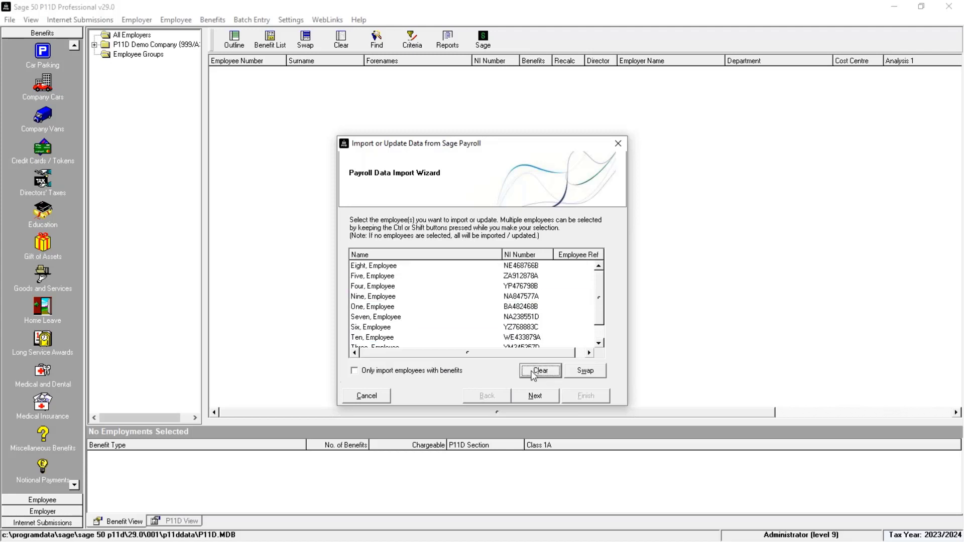
{"action": "left_click", "coordinate": [539, 400]}
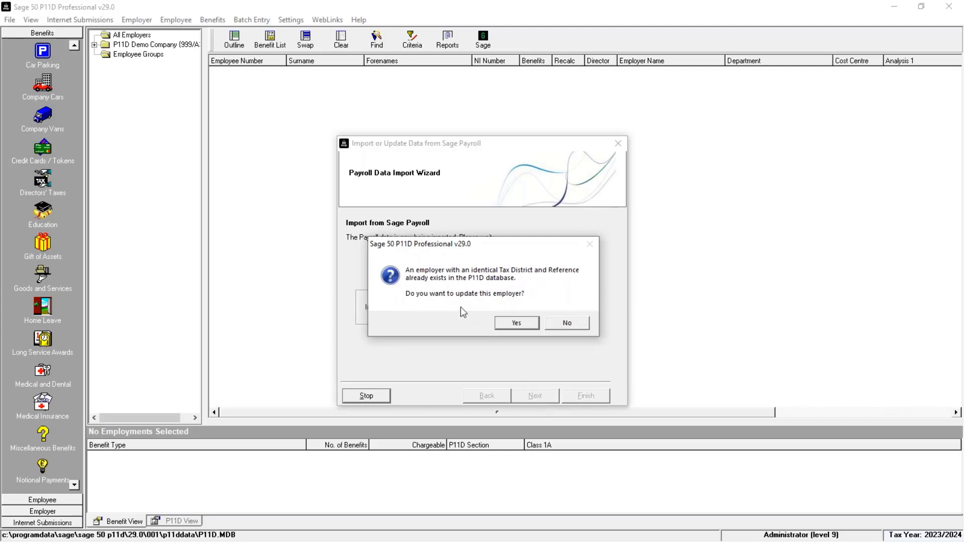
{"action": "left_click", "coordinate": [521, 323]}
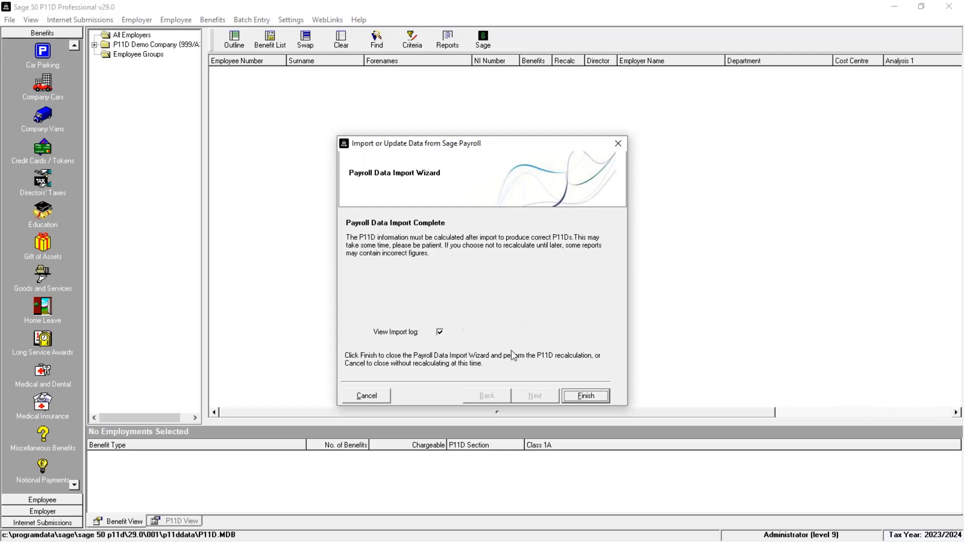
Finish the import, review the Import0009.TXT log, and recalculate the imported benefits
{"action": "left_click", "coordinate": [584, 397]}
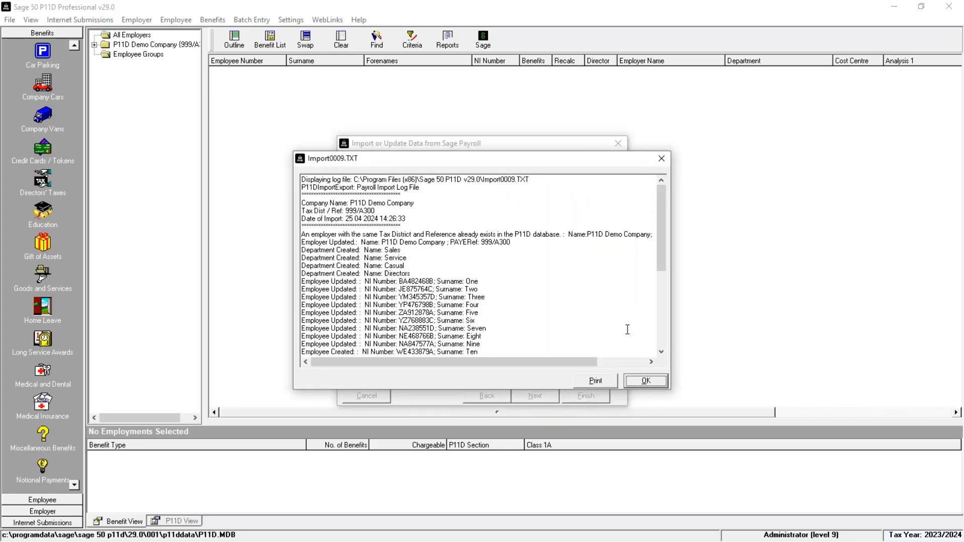
{"action": "left_click", "coordinate": [663, 332]}
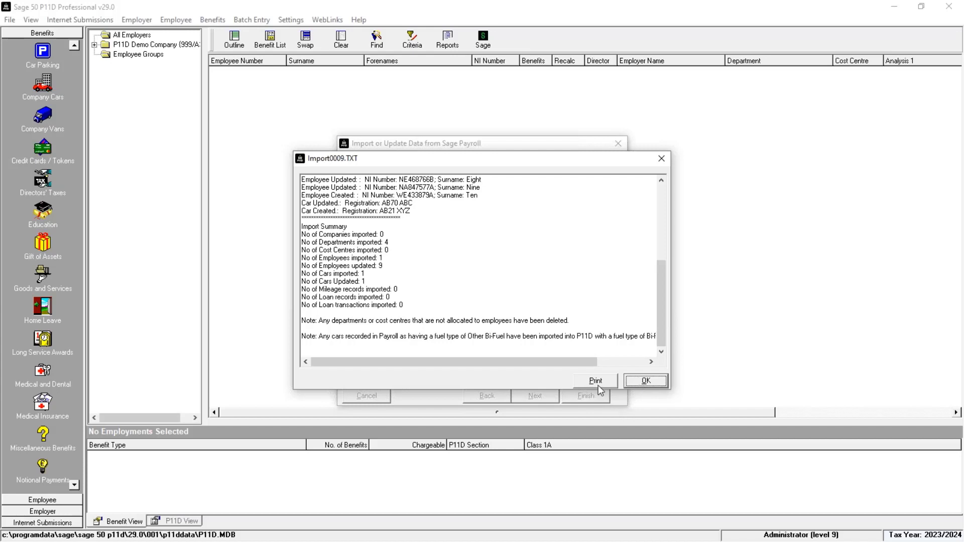
{"action": "left_click", "coordinate": [645, 382]}
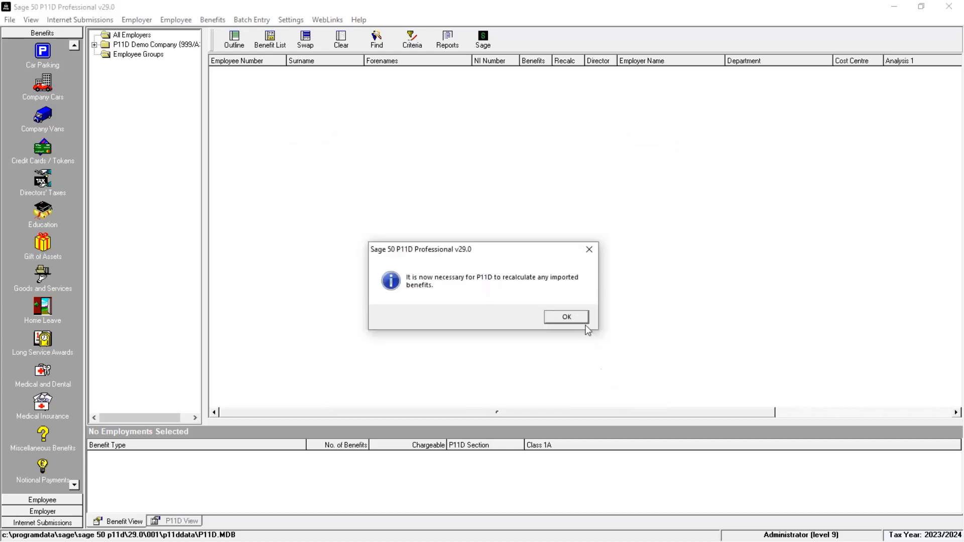
{"action": "left_click", "coordinate": [585, 321]}
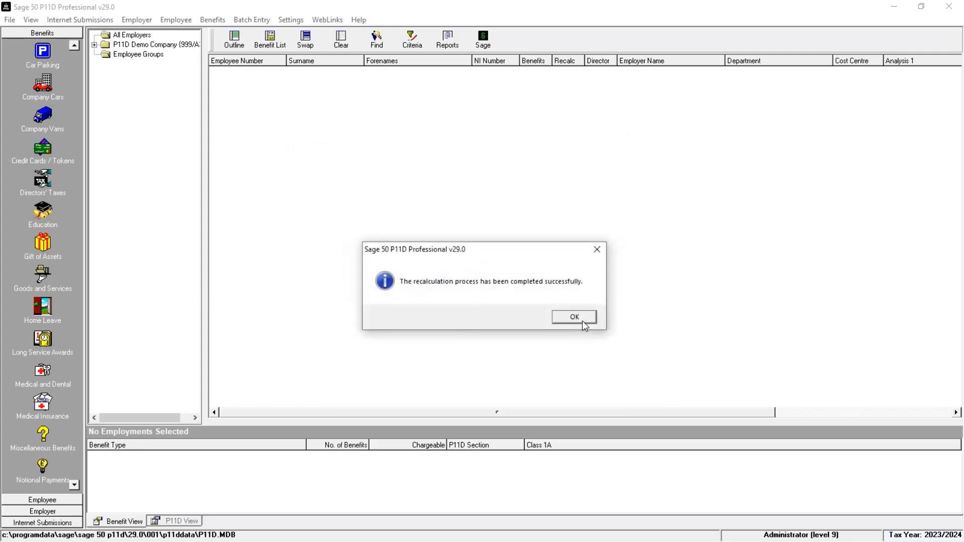
{"action": "left_click", "coordinate": [583, 322]}
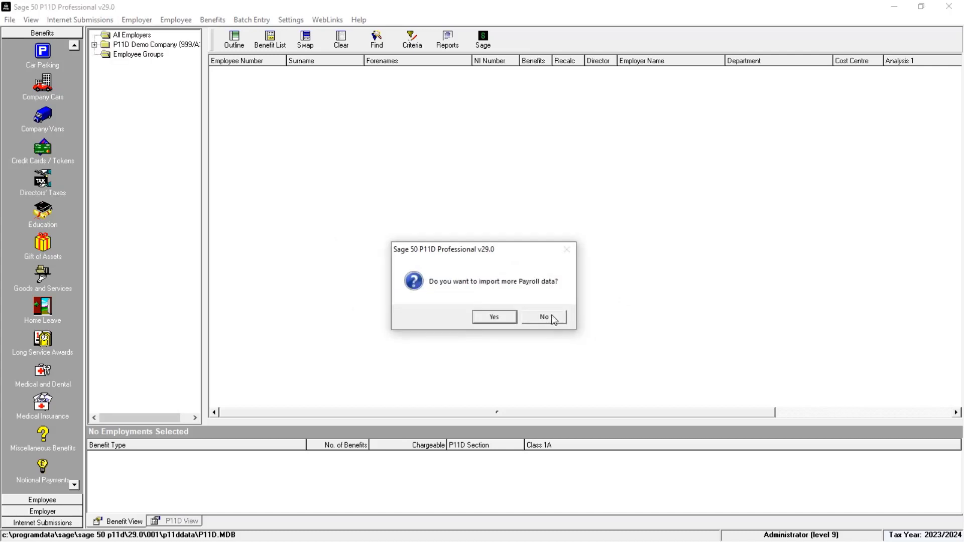
Decline further imports, view employee Four's Company Cars record, then select employee Ten
{"action": "left_click", "coordinate": [550, 316]}
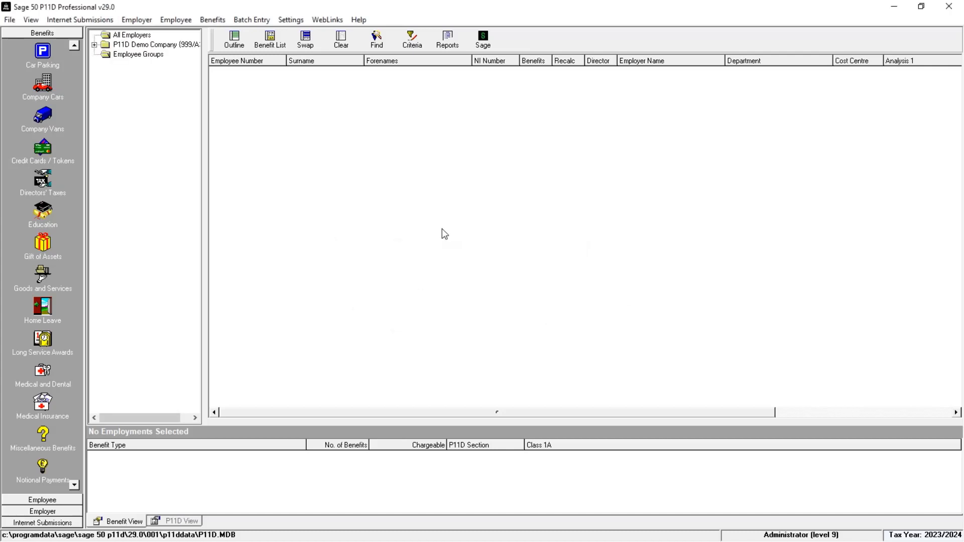
{"action": "left_click", "coordinate": [164, 48]}
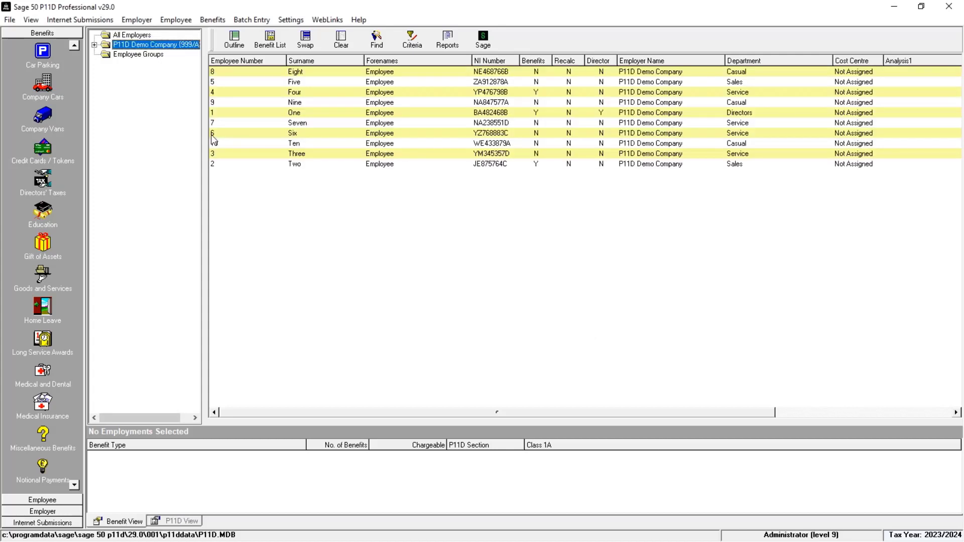
{"action": "left_click", "coordinate": [309, 146]}
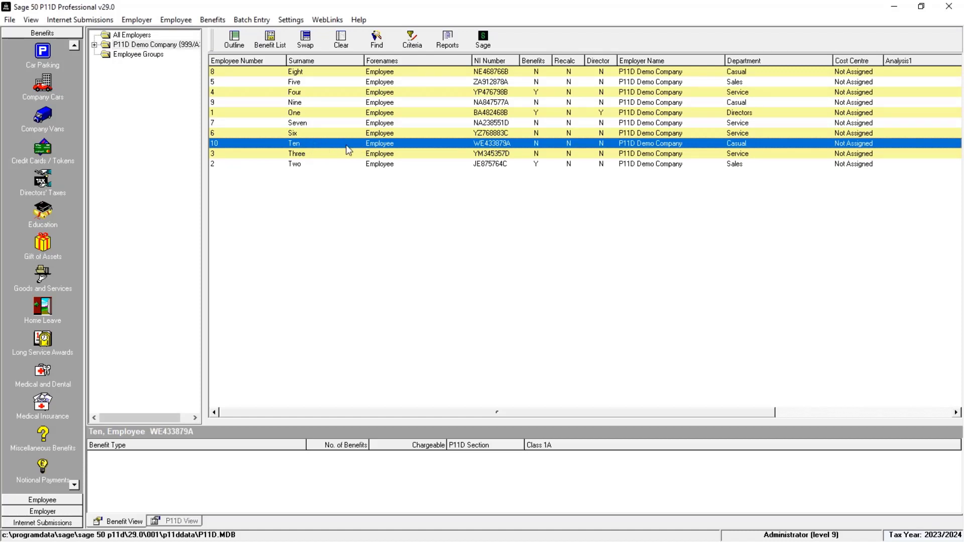
{"action": "left_click", "coordinate": [403, 92]}
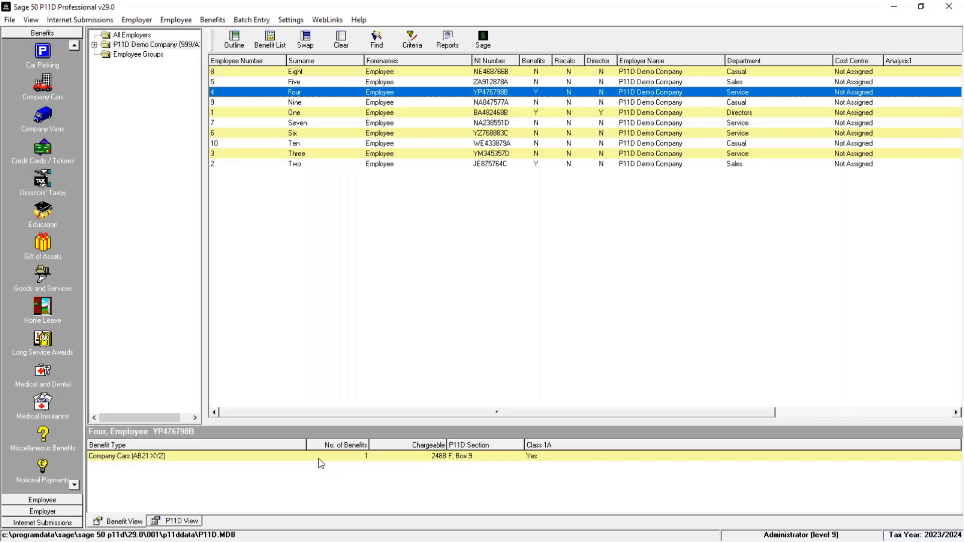
{"action": "double_click", "coordinate": [319, 456]}
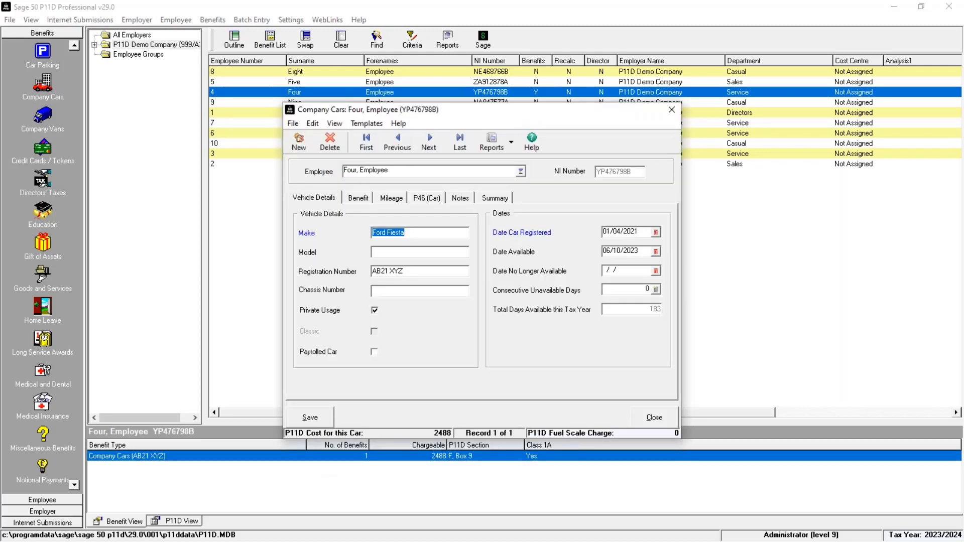
{"action": "left_click", "coordinate": [669, 419]}
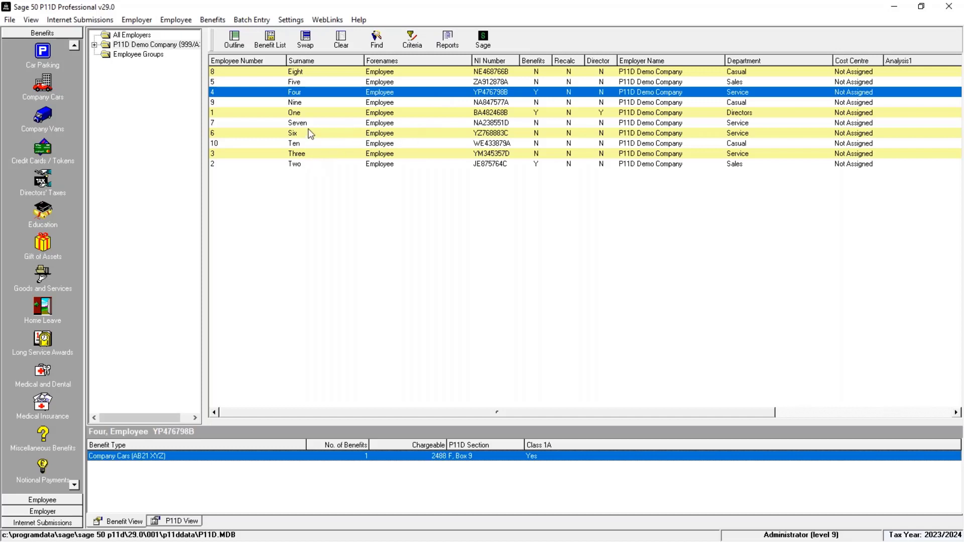
{"action": "left_click", "coordinate": [296, 144]}
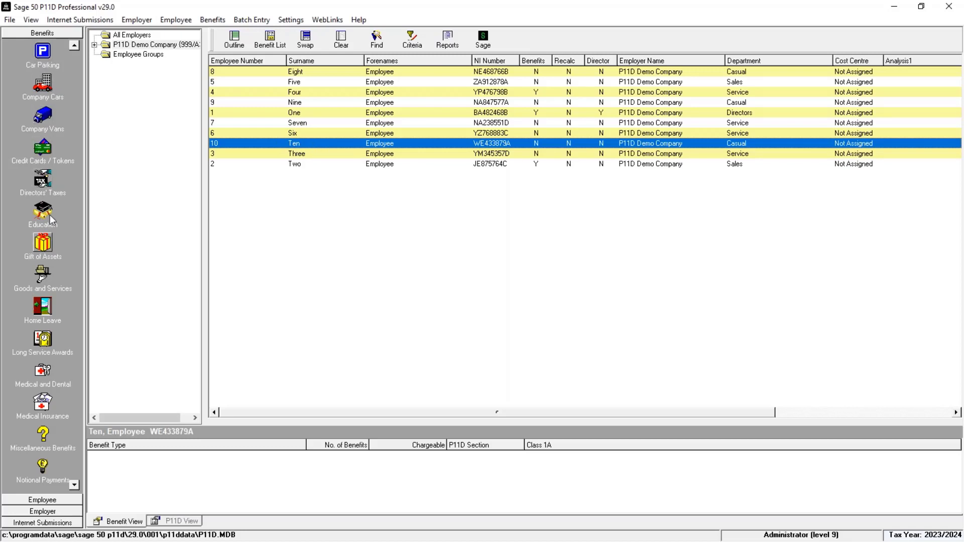
Add a Mini Cooper company car, registration AB71 ABC, registered 01/09/2021, available from 01/06/2023
{"action": "left_click", "coordinate": [220, 20]}
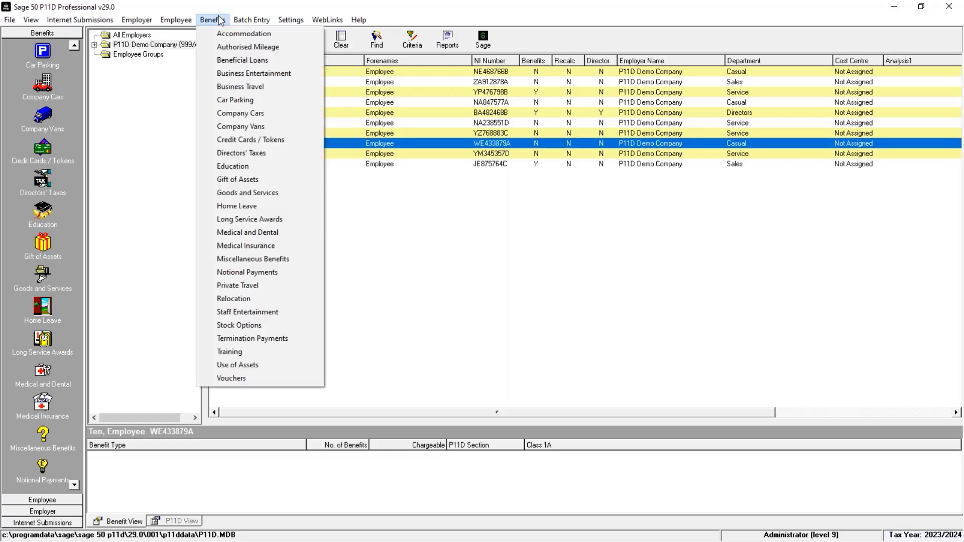
{"action": "left_click", "coordinate": [264, 113]}
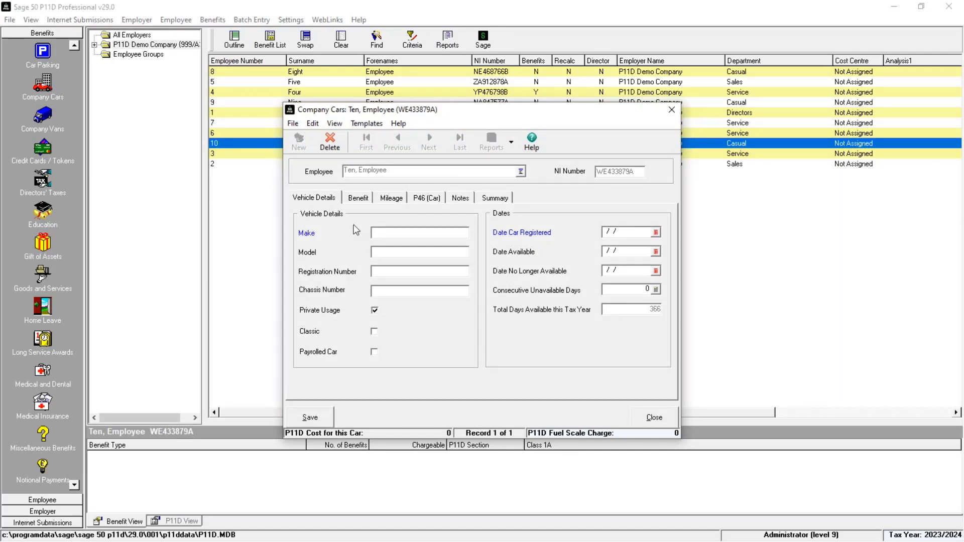
{"action": "type", "text": "Mini"}
{"action": "key", "text": "Tab"}
{"action": "type", "text": "Cooper"}
{"action": "type", "text": "AB71 ABC"}
{"action": "key", "text": "Tab"}
{"action": "key", "text": "Tab"}
{"action": "key", "text": "Tab"}
{"action": "key", "text": "Tab"}
{"action": "key", "text": "Tab"}
{"action": "type", "text": "01092021"}
{"action": "key", "text": "Tab"}
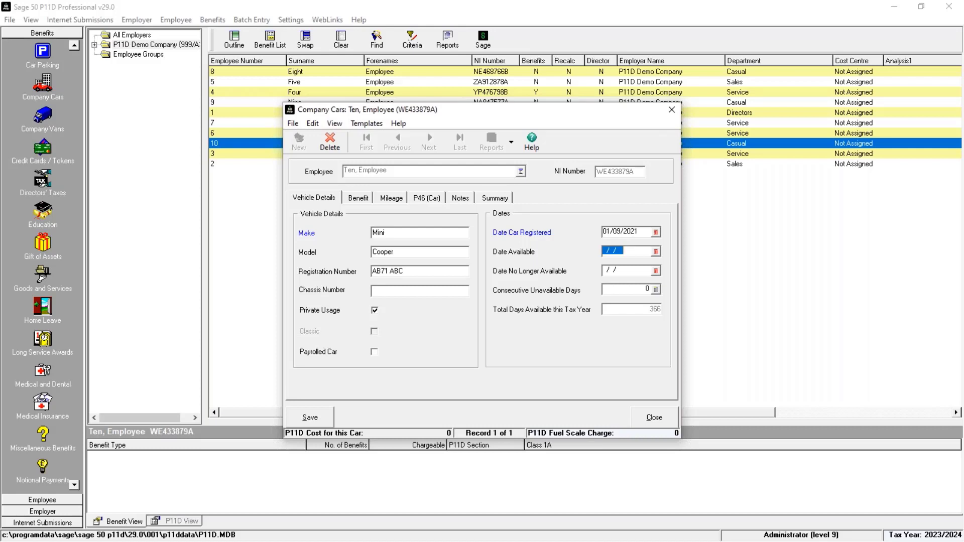
{"action": "type", "text": "01062023"}
{"action": "key", "text": "Tab"}
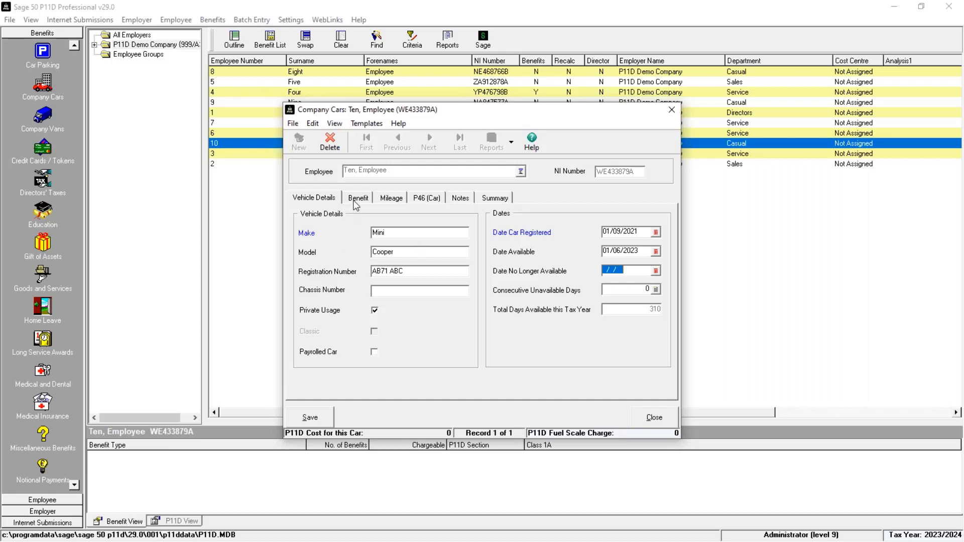
Enter engine size 1500, Petrol fuel, CO2 150 and list price 29995, then save the car
{"action": "left_click", "coordinate": [357, 199]}
{"action": "type", "text": "1500"}
{"action": "key", "text": "Tab"}
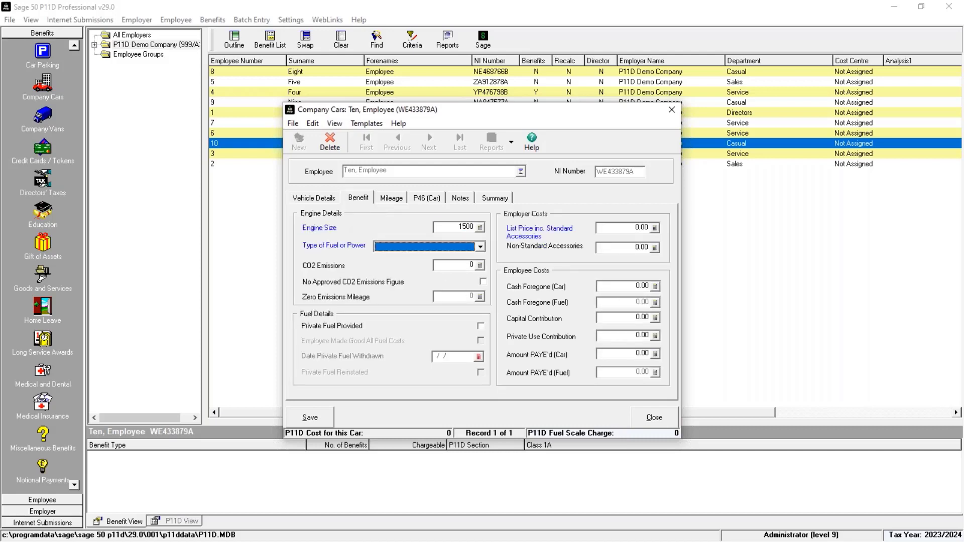
{"action": "left_click", "coordinate": [481, 248]}
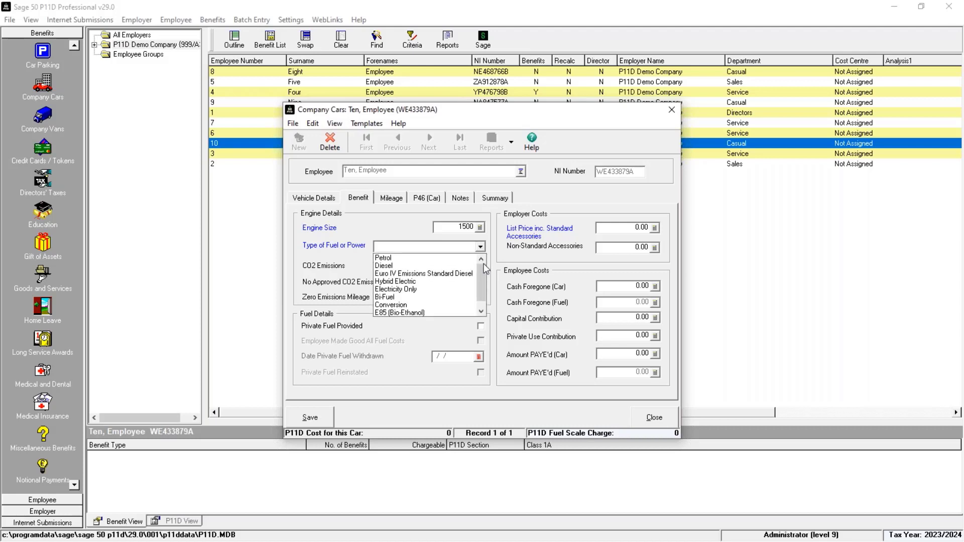
{"action": "left_click", "coordinate": [481, 312]}
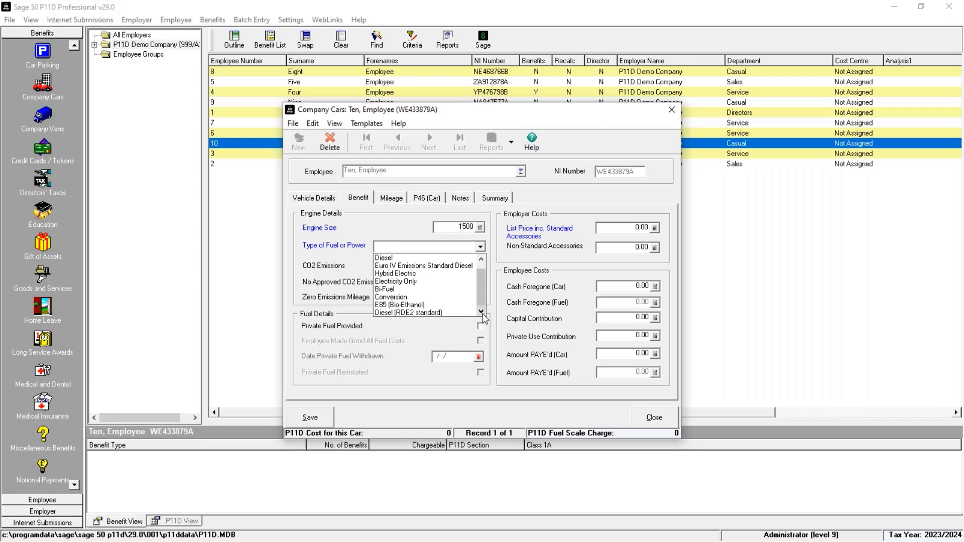
{"action": "left_click", "coordinate": [481, 259]}
{"action": "left_click", "coordinate": [451, 259]}
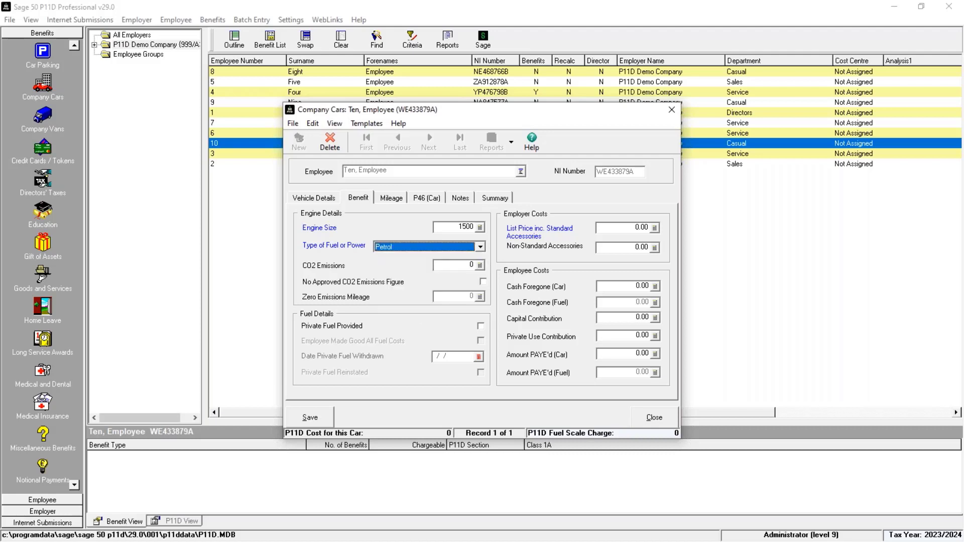
{"action": "key", "text": "Tab"}
{"action": "type", "text": "150"}
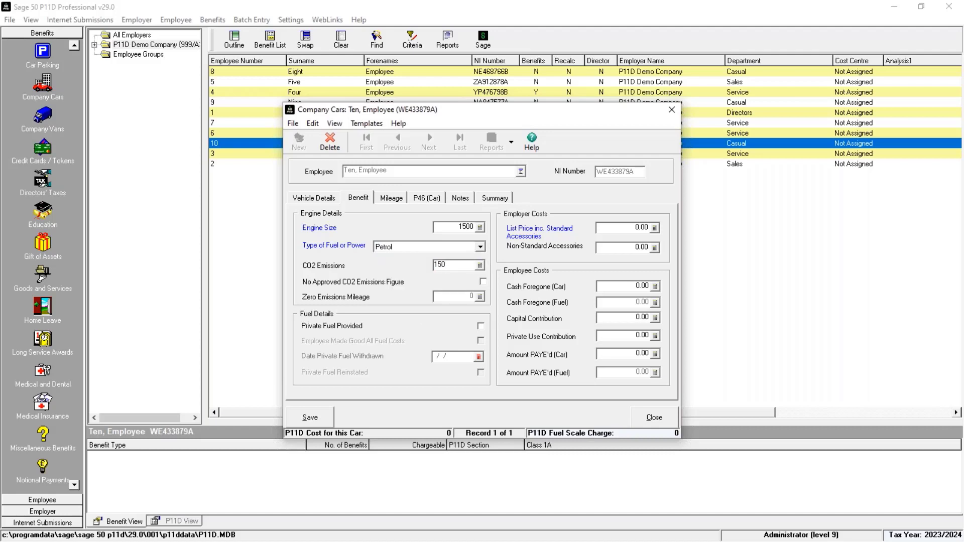
{"action": "key", "text": "Tab"}
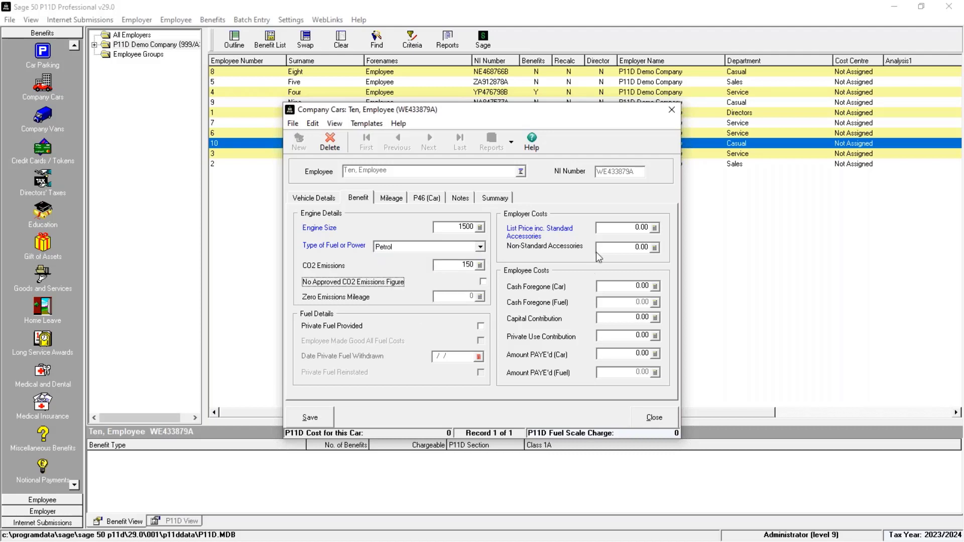
{"action": "left_click", "coordinate": [600, 228]}
{"action": "type", "text": "29"}
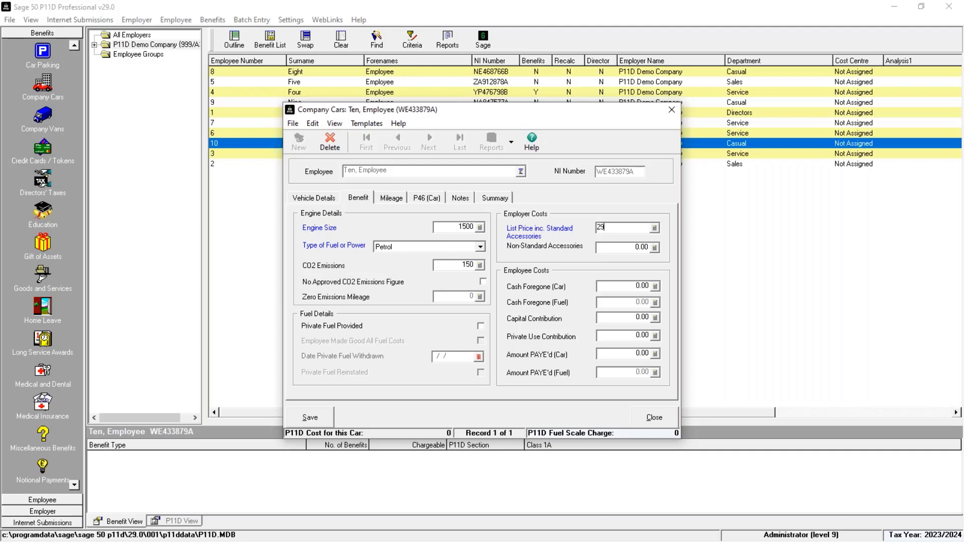
{"action": "type", "text": "995"}
{"action": "key", "text": "Tab"}
{"action": "left_click", "coordinate": [310, 418]}
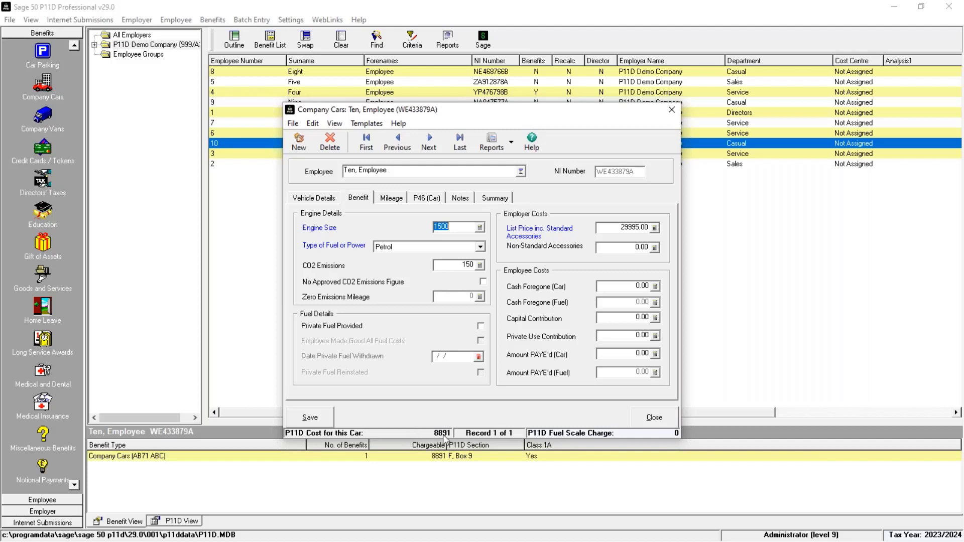
{"action": "left_click", "coordinate": [671, 418]}
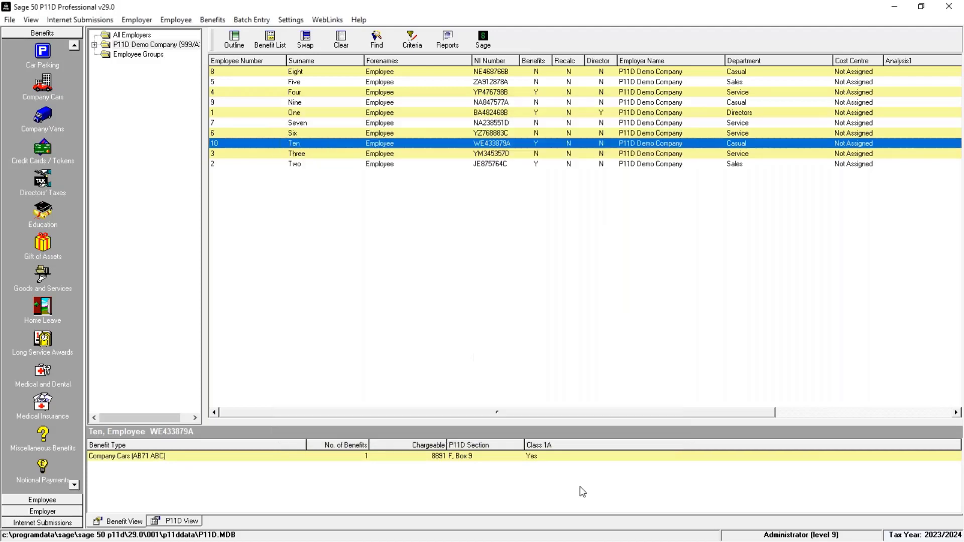
{"action": "left_click", "coordinate": [455, 457]}
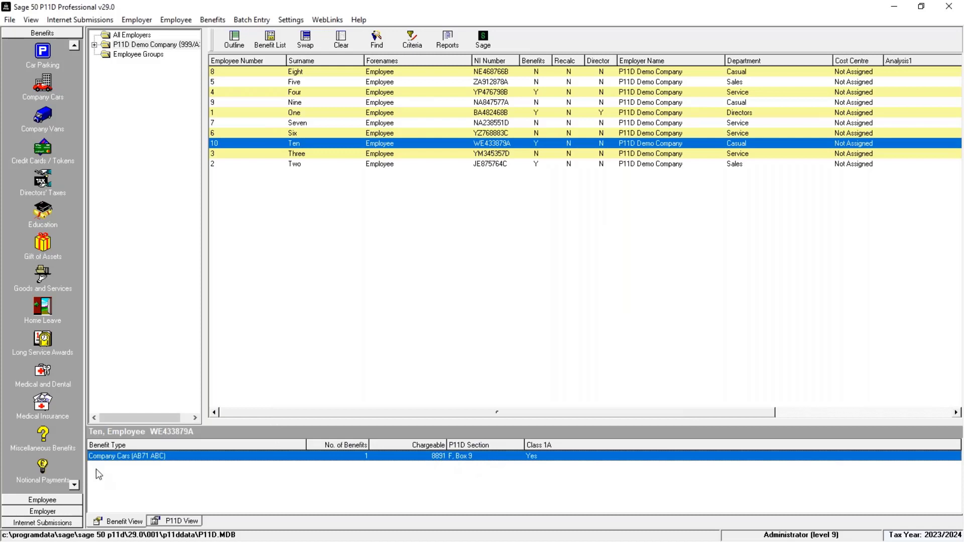
{"action": "left_click", "coordinate": [176, 522]}
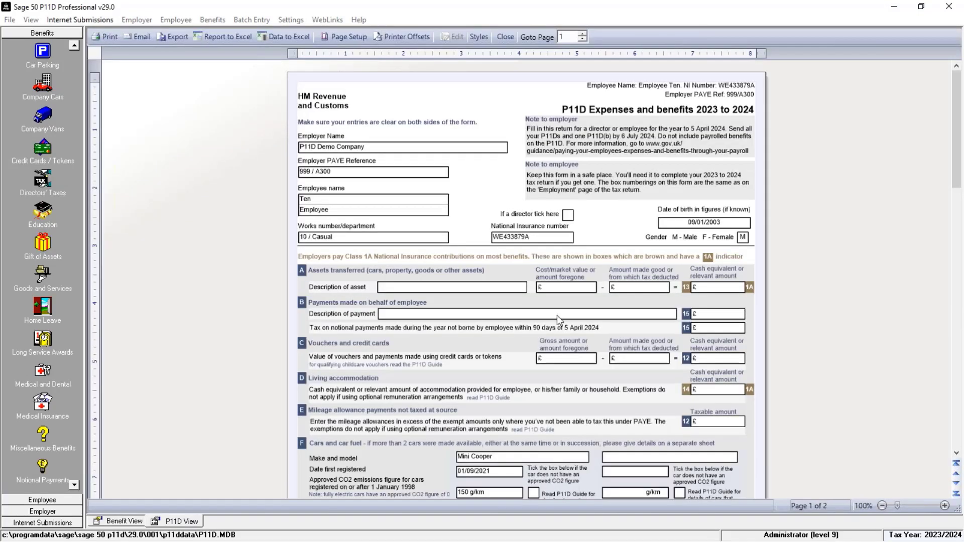
{"action": "scroll", "coordinate": [488, 361], "scroll_direction": "down", "scroll_amount": 8}
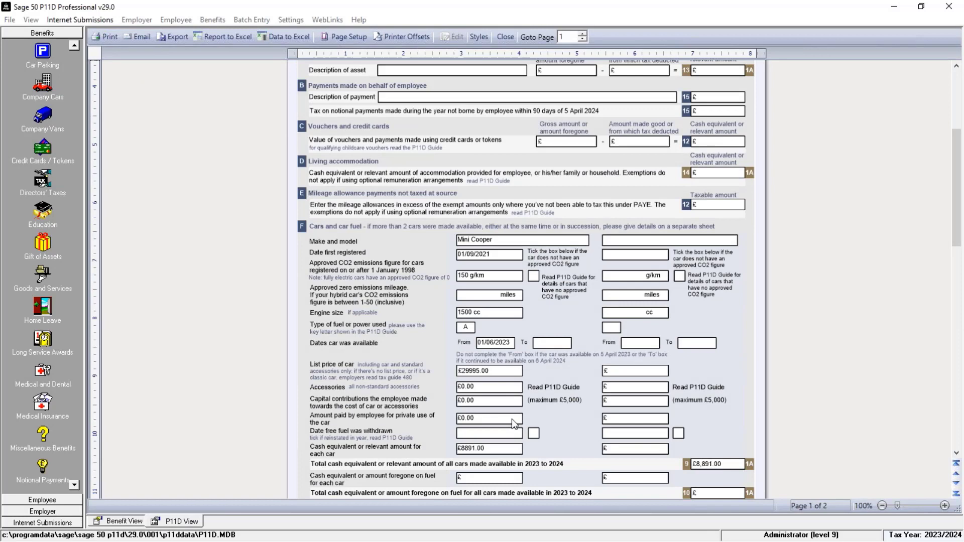
{"action": "scroll", "coordinate": [514, 425], "scroll_direction": "up", "scroll_amount": 8}
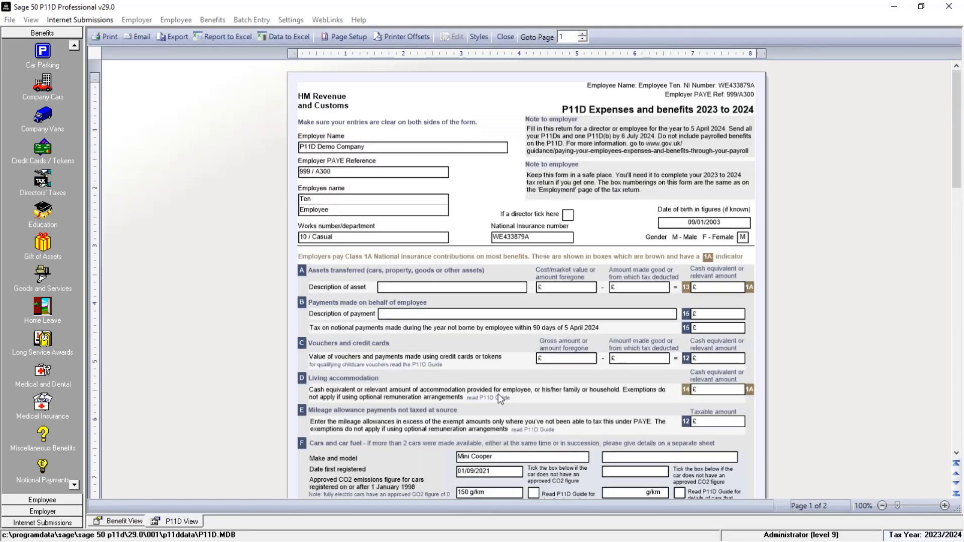
{"action": "left_click", "coordinate": [505, 37]}
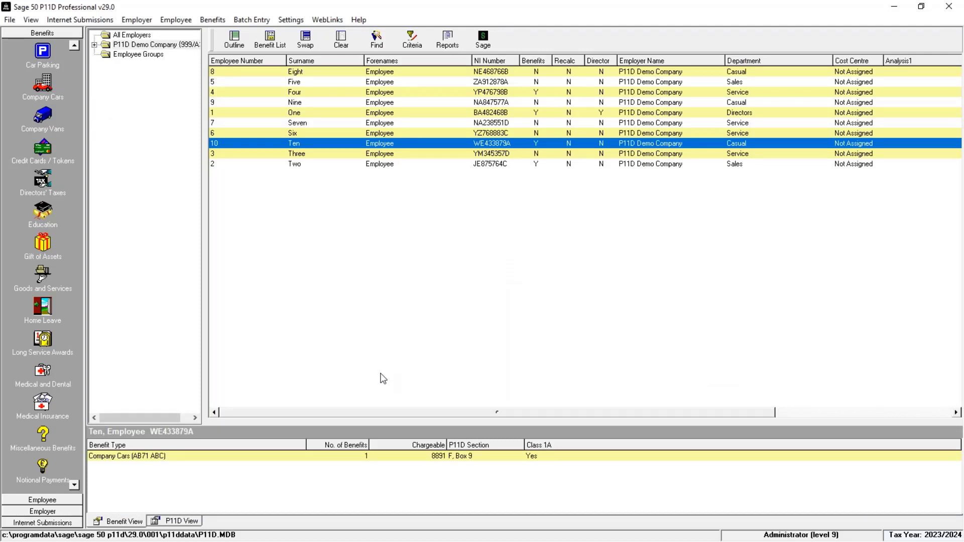
Record Ten's medical insurance from 01/06/23 with a 250 annual premium and public note 'BUPA', and save it
{"action": "left_click", "coordinate": [43, 402]}
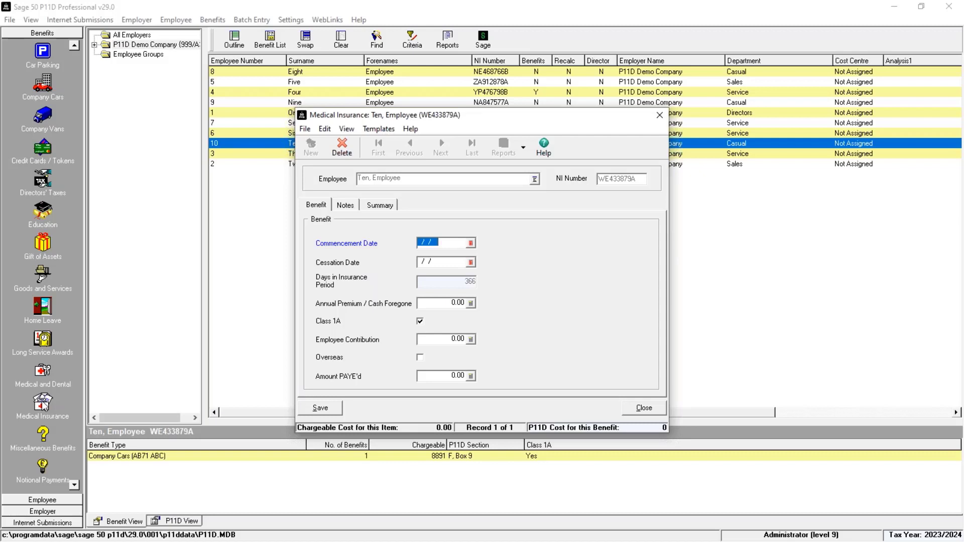
{"action": "type", "text": "01/06/23"}
{"action": "key", "text": "Tab"}
{"action": "key", "text": "Tab"}
{"action": "type", "text": "250"}
{"action": "key", "text": "Tab"}
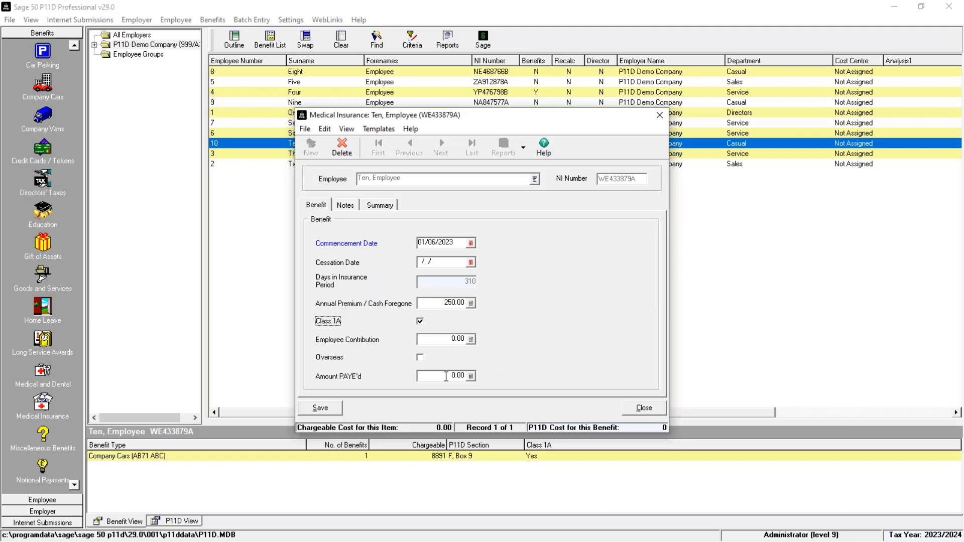
{"action": "left_click", "coordinate": [351, 207]}
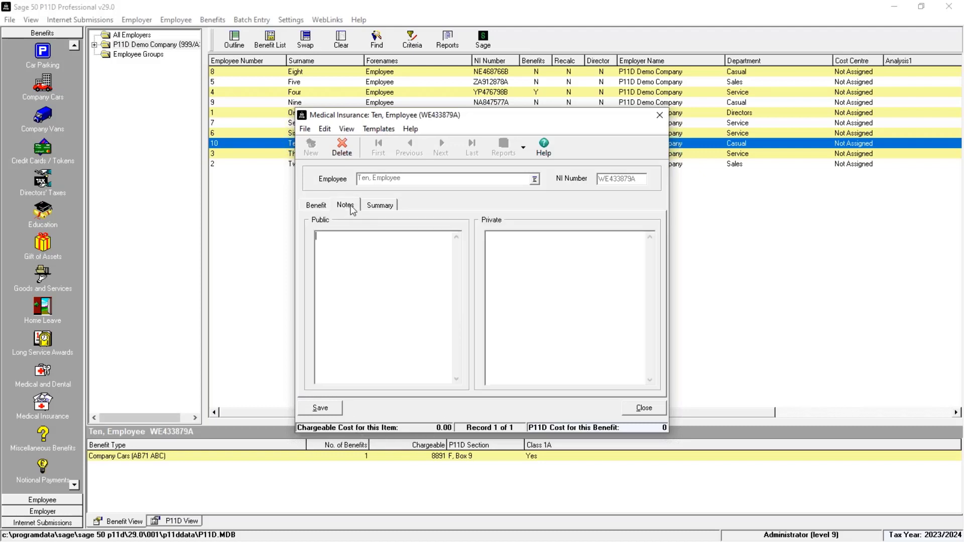
{"action": "left_click", "coordinate": [350, 258]}
{"action": "type", "text": "BUPA"}
{"action": "left_click", "coordinate": [322, 408]}
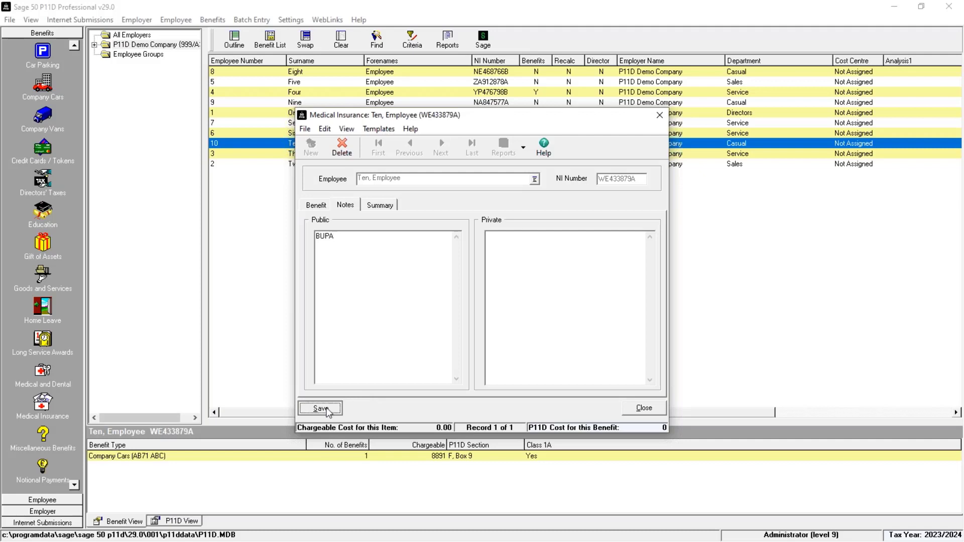
{"action": "left_click", "coordinate": [645, 409]}
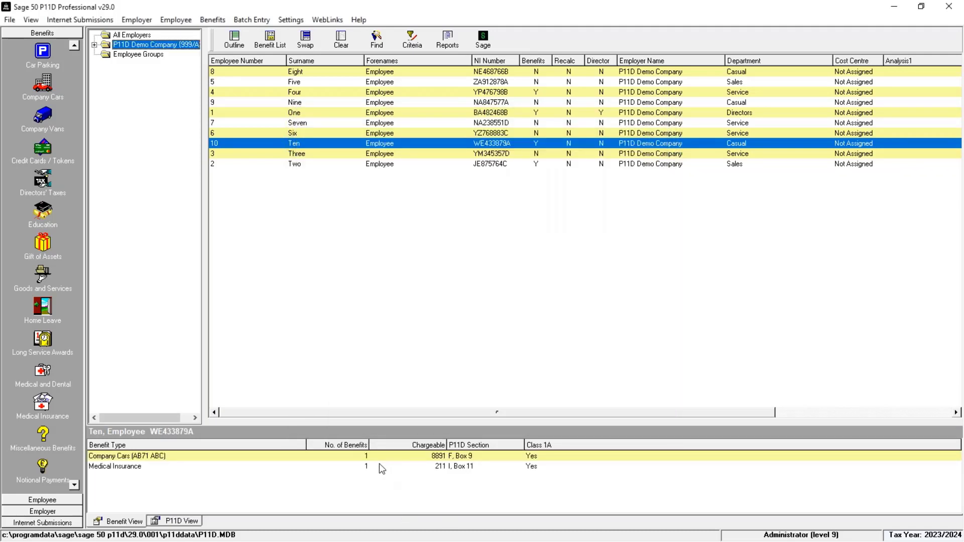
{"action": "left_click", "coordinate": [381, 468]}
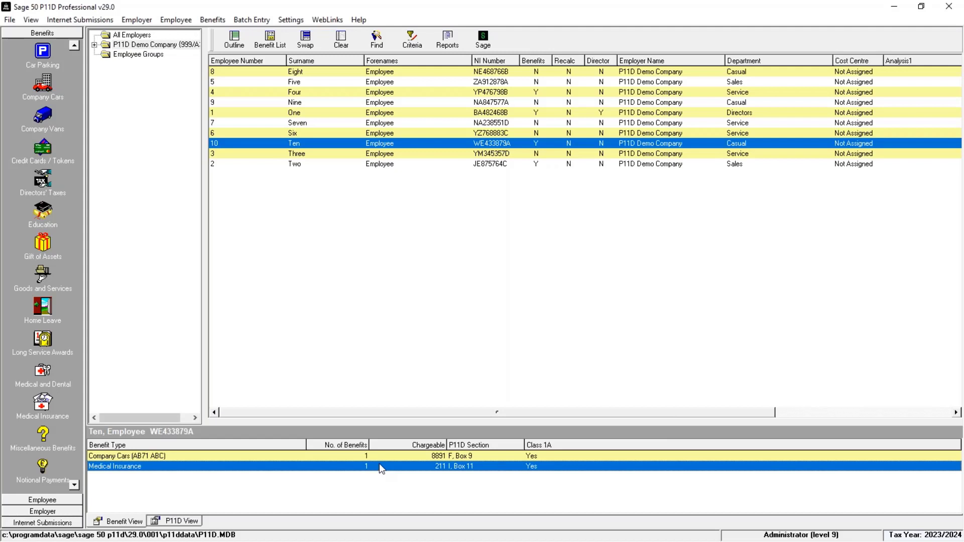
{"action": "left_click", "coordinate": [192, 521]}
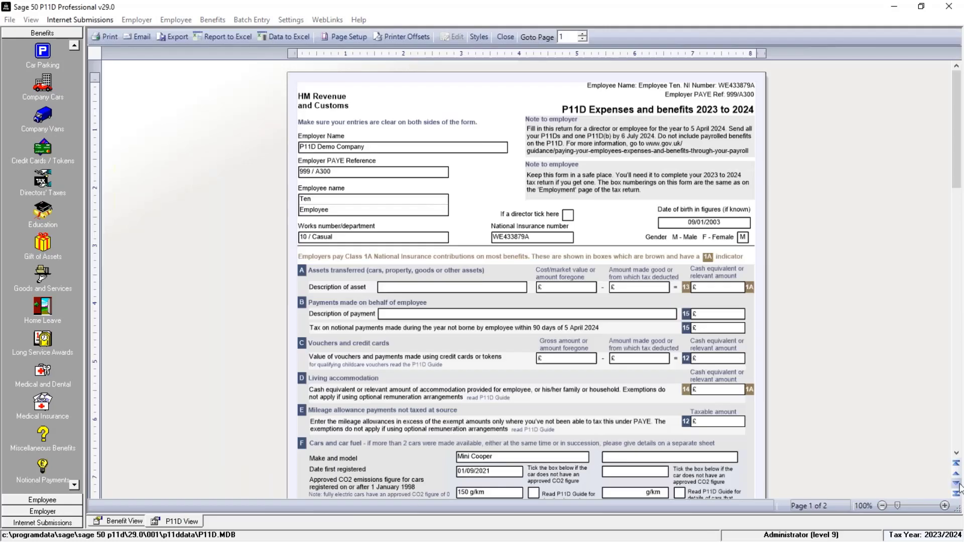
{"action": "left_click", "coordinate": [957, 484]}
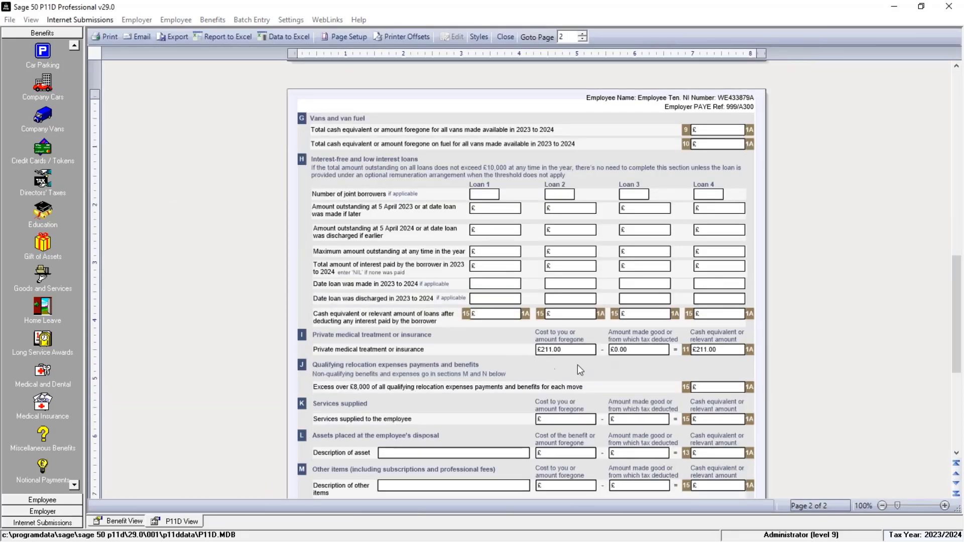
{"action": "left_click", "coordinate": [508, 38]}
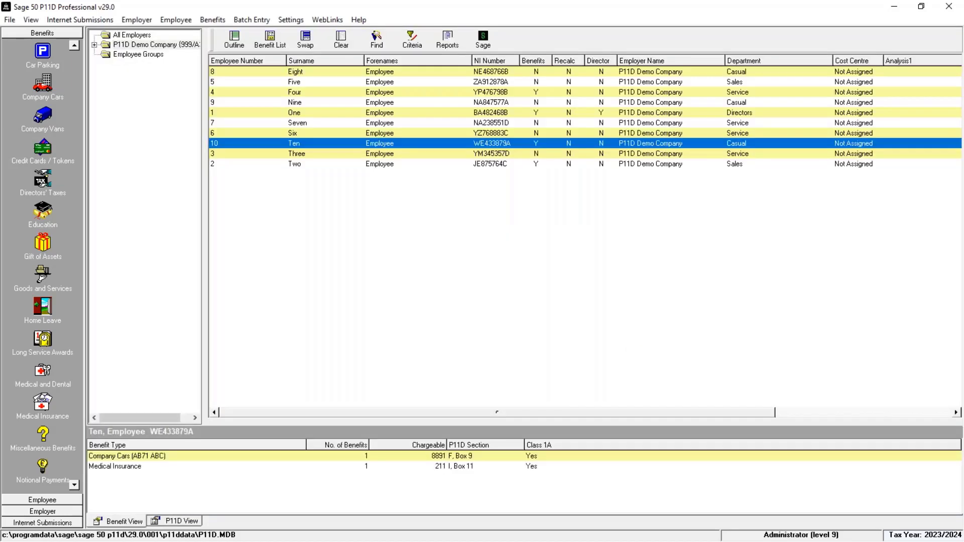
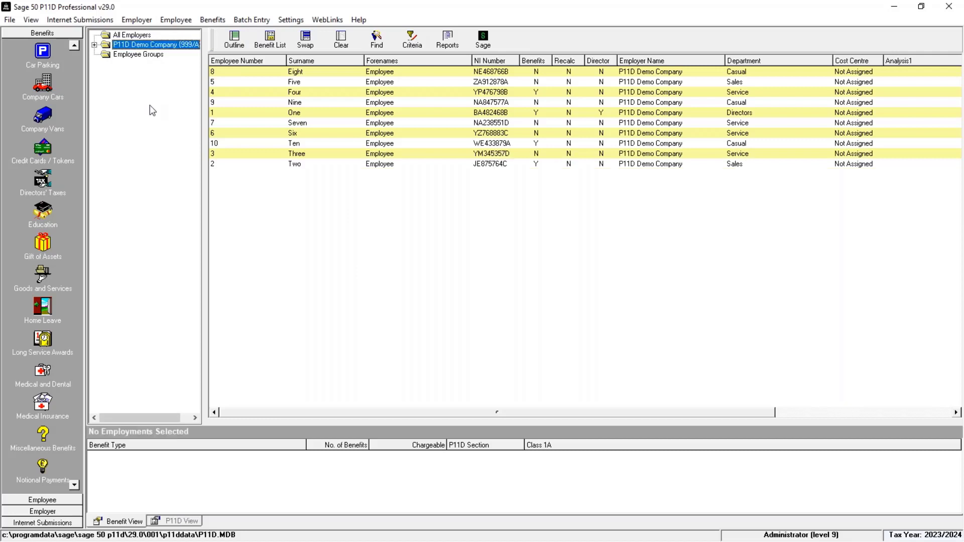
Recalculate benefits for the whole employer and acknowledge the 'All figures are up to date' message
{"action": "left_click", "coordinate": [140, 21]}
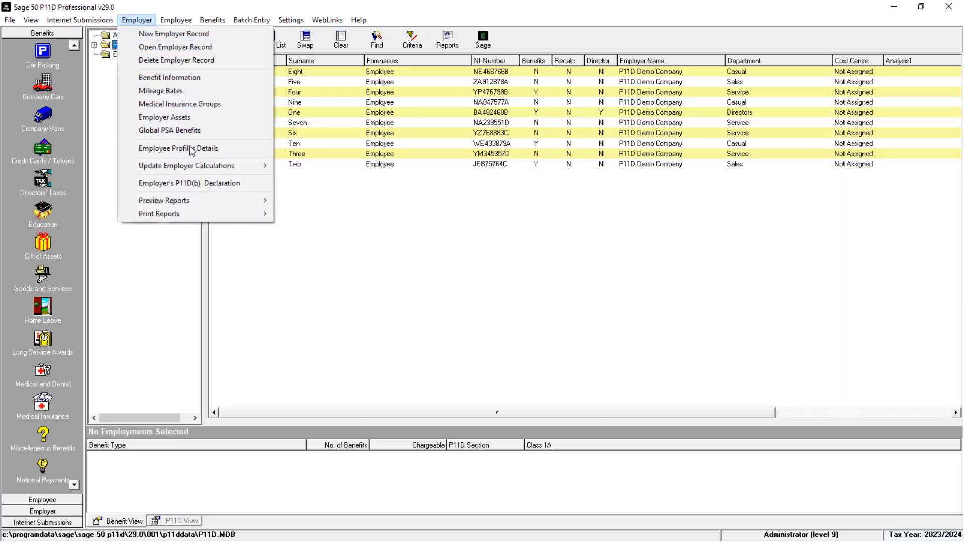
{"action": "mouse_move", "coordinate": [184, 172]}
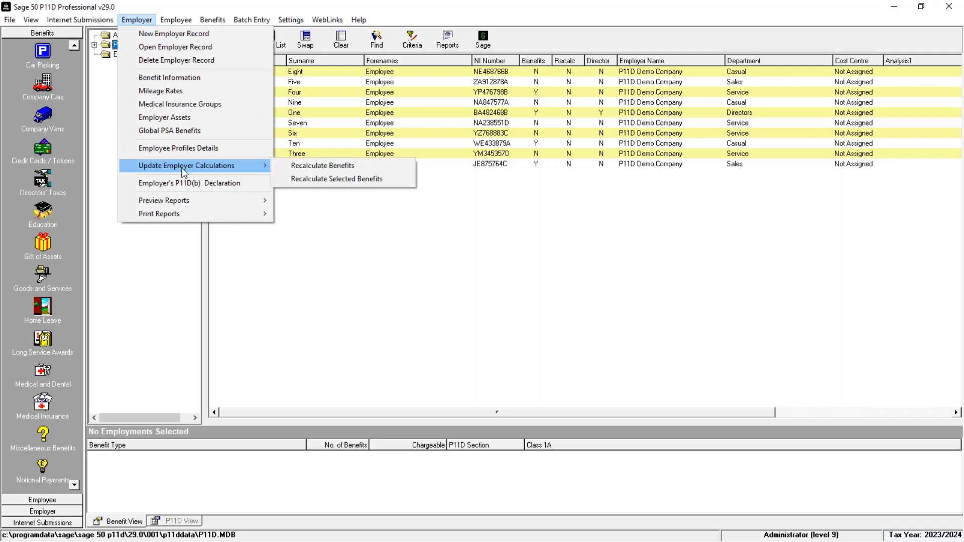
{"action": "left_click", "coordinate": [343, 169]}
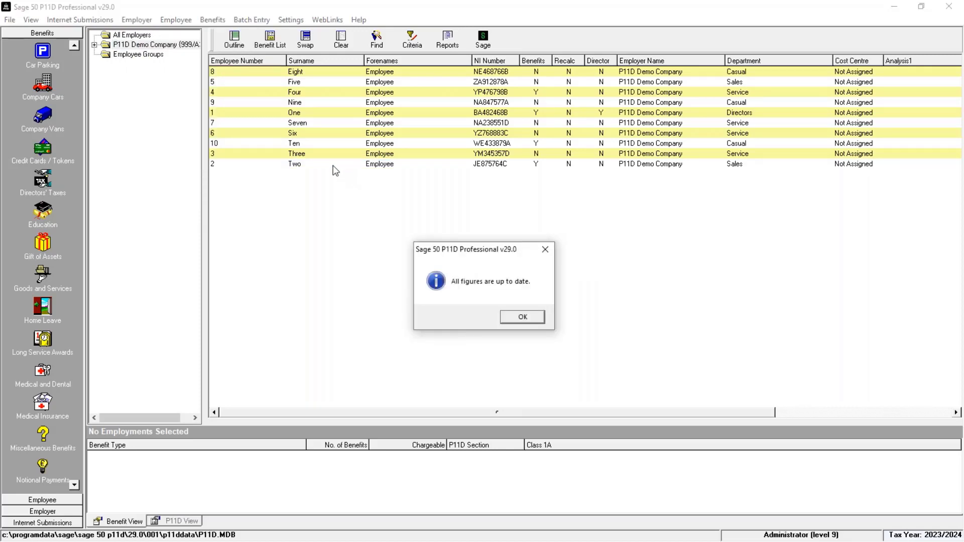
{"action": "left_click", "coordinate": [522, 319]}
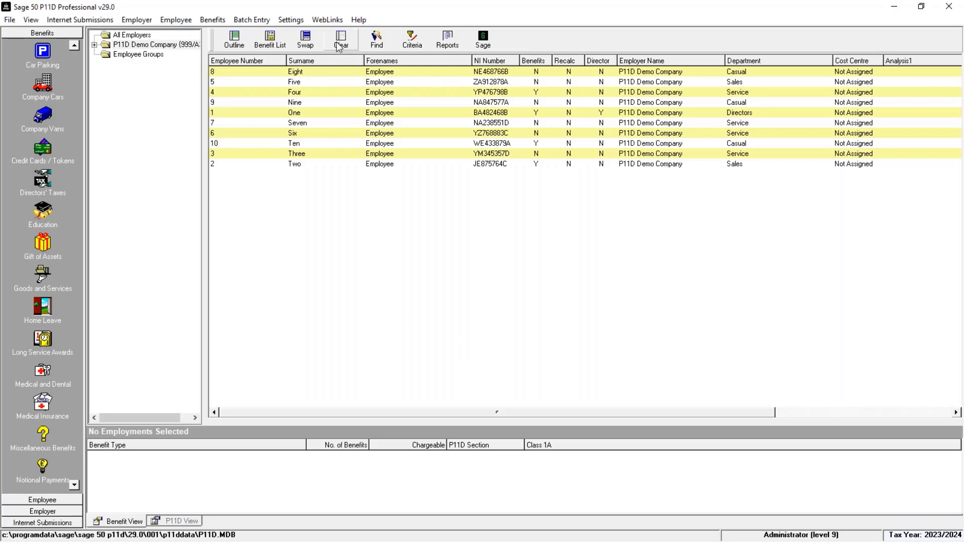
Select all ten employees and preview the three-page Company Car Benefit Report
{"action": "left_click", "coordinate": [306, 41]}
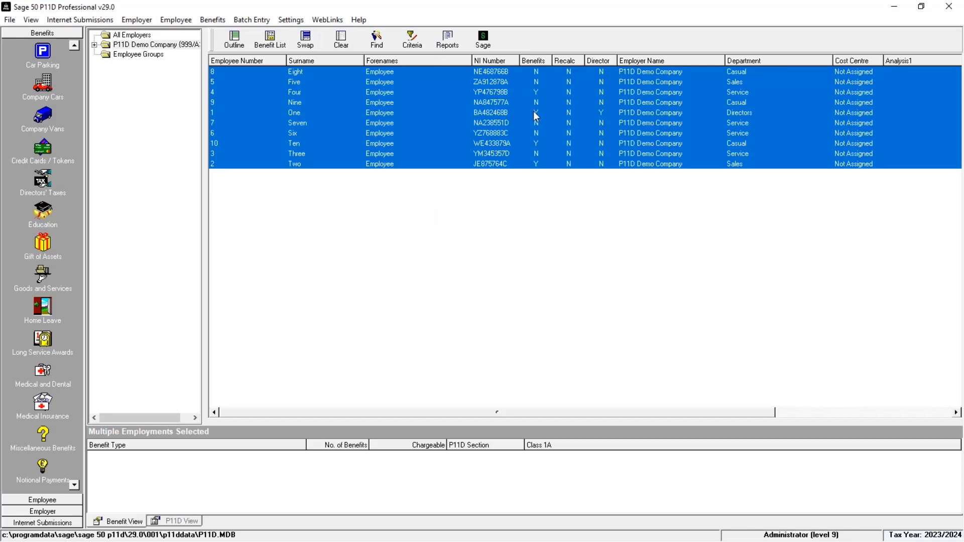
{"action": "left_click", "coordinate": [448, 40]}
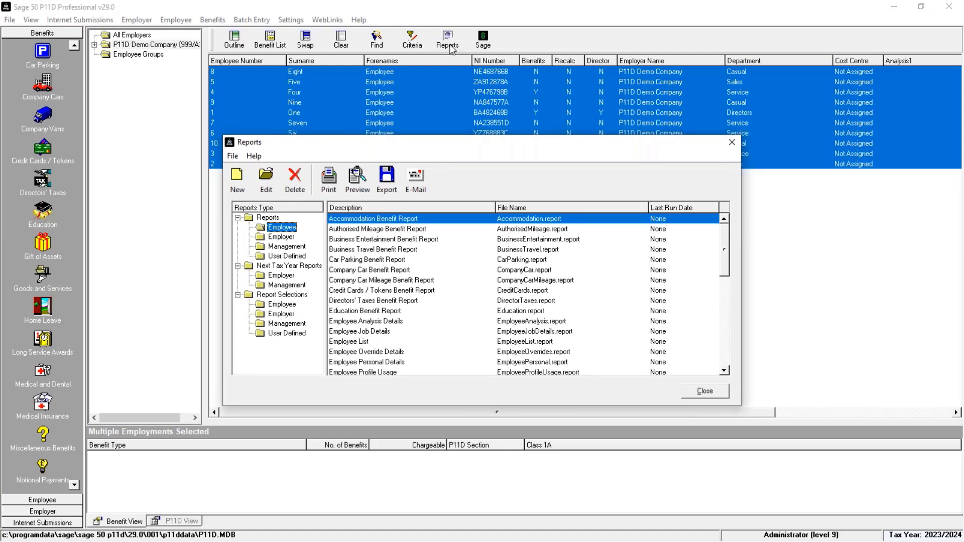
{"action": "left_click", "coordinate": [400, 272]}
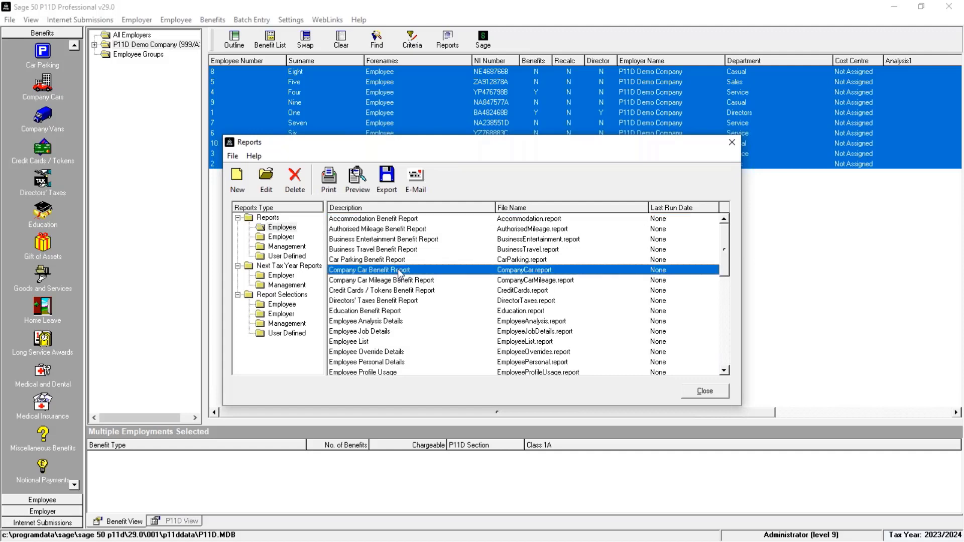
{"action": "left_click", "coordinate": [367, 178]}
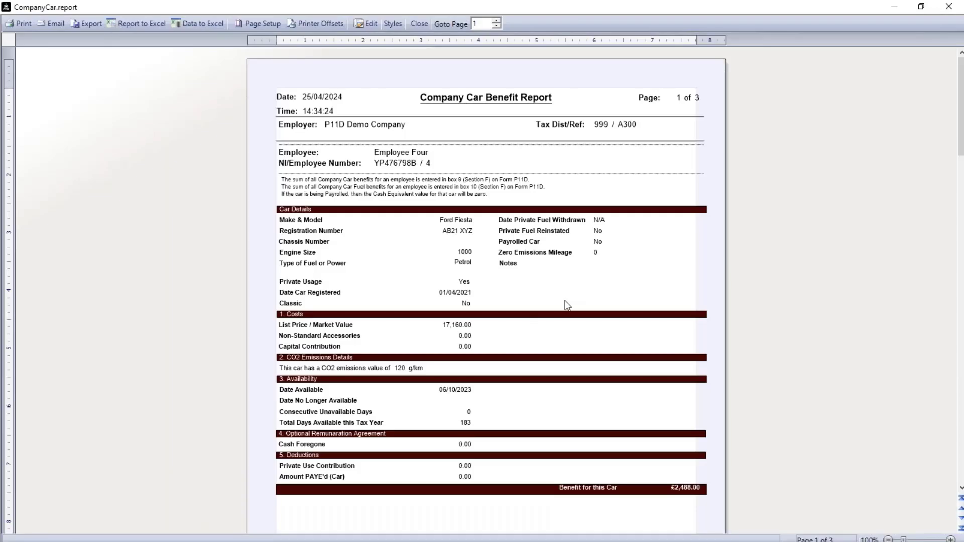
{"action": "scroll", "coordinate": [567, 305], "scroll_direction": "down", "scroll_amount": 15}
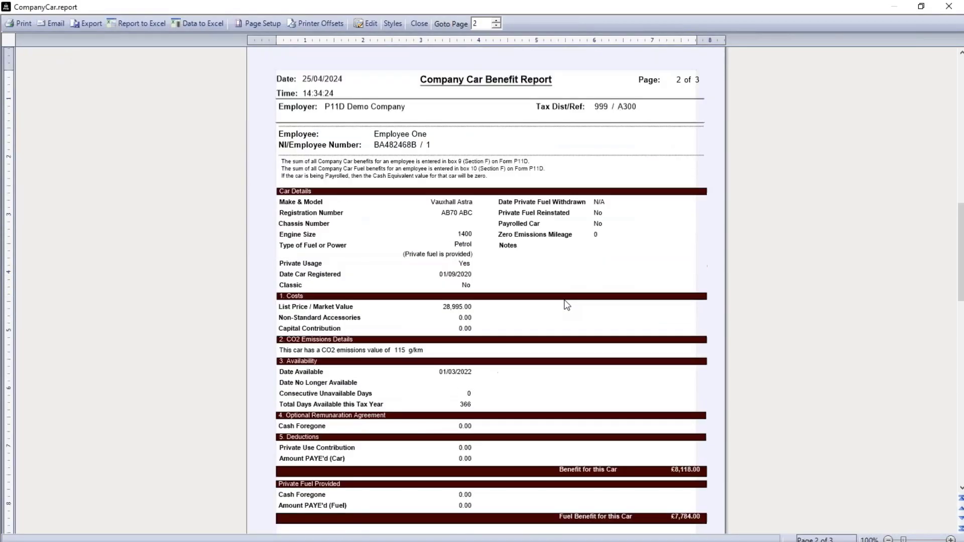
{"action": "scroll", "coordinate": [567, 304], "scroll_direction": "down", "scroll_amount": 4}
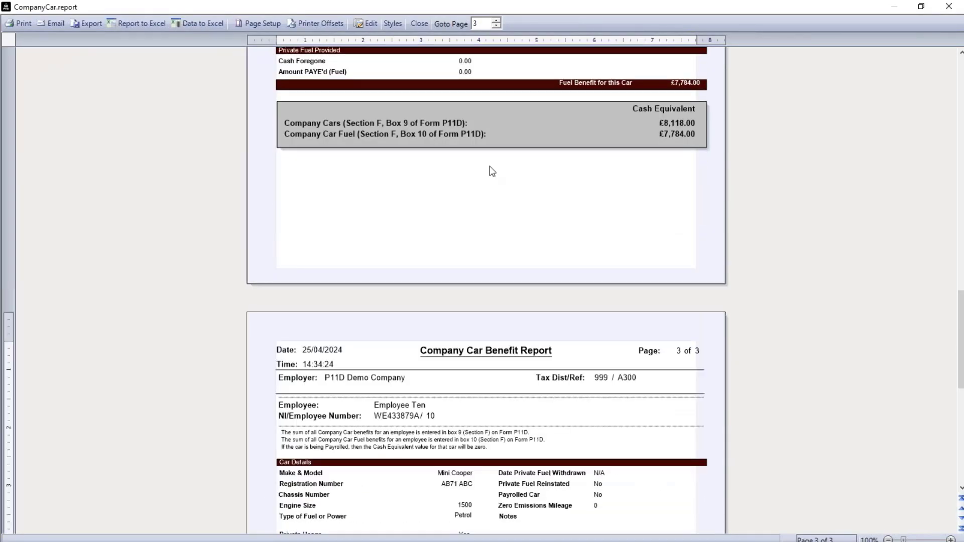
Swap the car report for a preview of the two-page Medical Insurance Benefit Report, then close it
{"action": "left_click", "coordinate": [419, 23]}
{"action": "key", "text": "Down"}
{"action": "key", "text": "Down"}
{"action": "key", "text": "Down"}
{"action": "key", "text": "Down"}
{"action": "key", "text": "Down"}
{"action": "key", "text": "Down"}
{"action": "key", "text": "Down"}
{"action": "key", "text": "Down"}
{"action": "key", "text": "Down"}
{"action": "key", "text": "Down"}
{"action": "key", "text": "Down"}
{"action": "key", "text": "Down"}
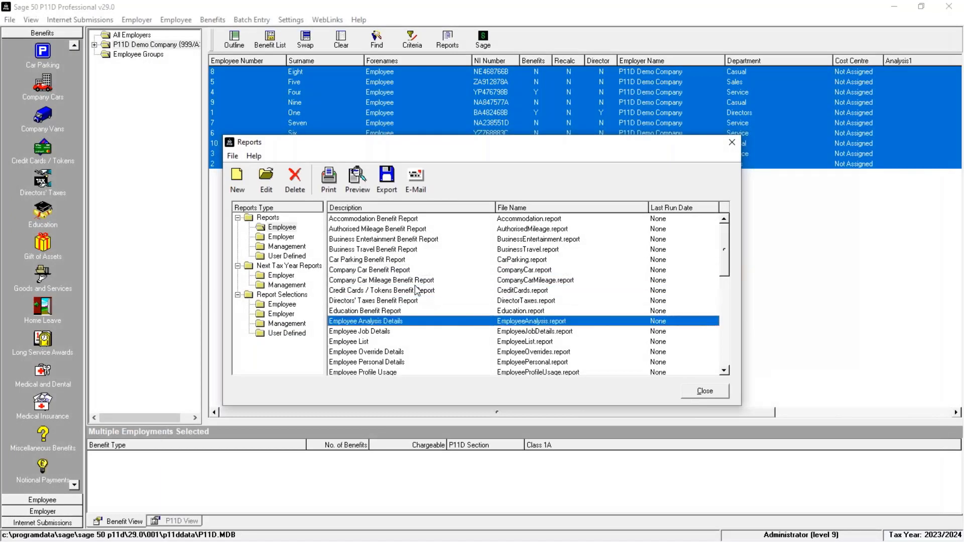
{"action": "key", "text": "Down"}
{"action": "key", "text": "Down"}
{"action": "key", "text": "Down"}
{"action": "key", "text": "Down"}
{"action": "key", "text": "Down"}
{"action": "key", "text": "Down"}
{"action": "key", "text": "Down"}
{"action": "key", "text": "Down"}
{"action": "key", "text": "Down"}
{"action": "key", "text": "Down"}
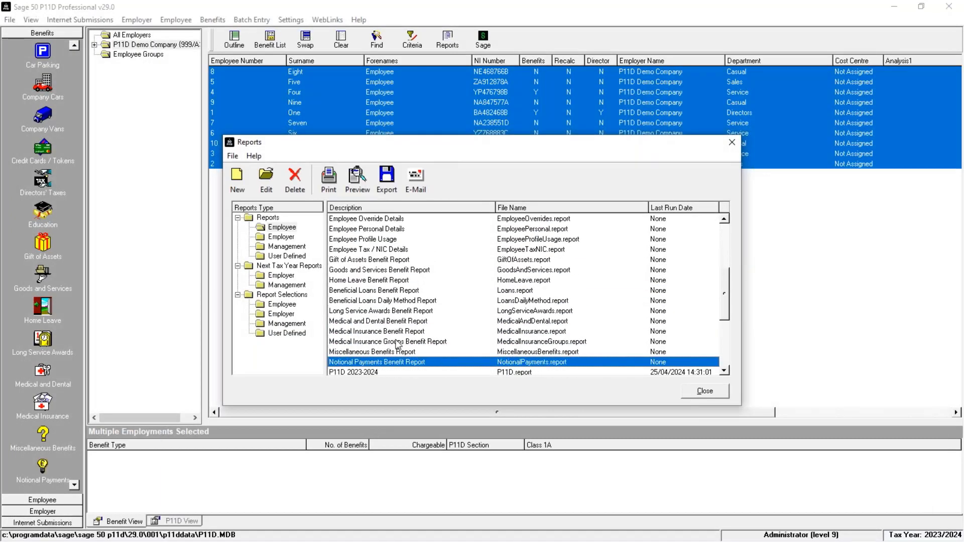
{"action": "double_click", "coordinate": [399, 333]}
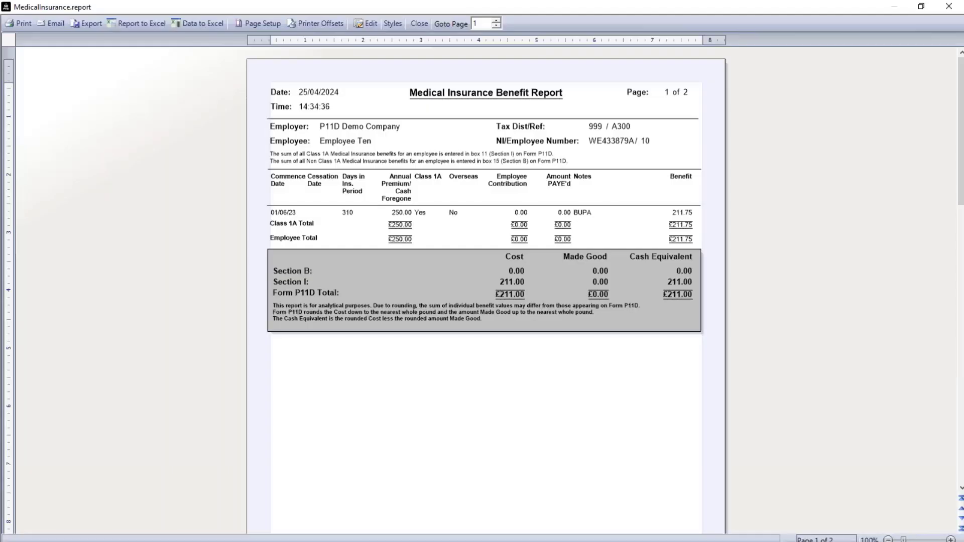
{"action": "scroll", "coordinate": [415, 271], "scroll_direction": "down", "scroll_amount": 8}
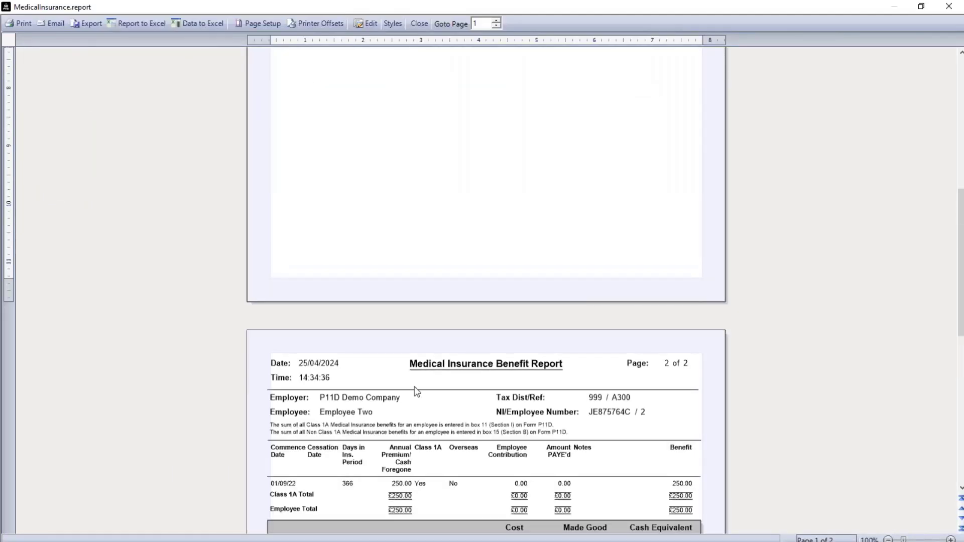
{"action": "scroll", "coordinate": [415, 423], "scroll_direction": "down", "scroll_amount": 8}
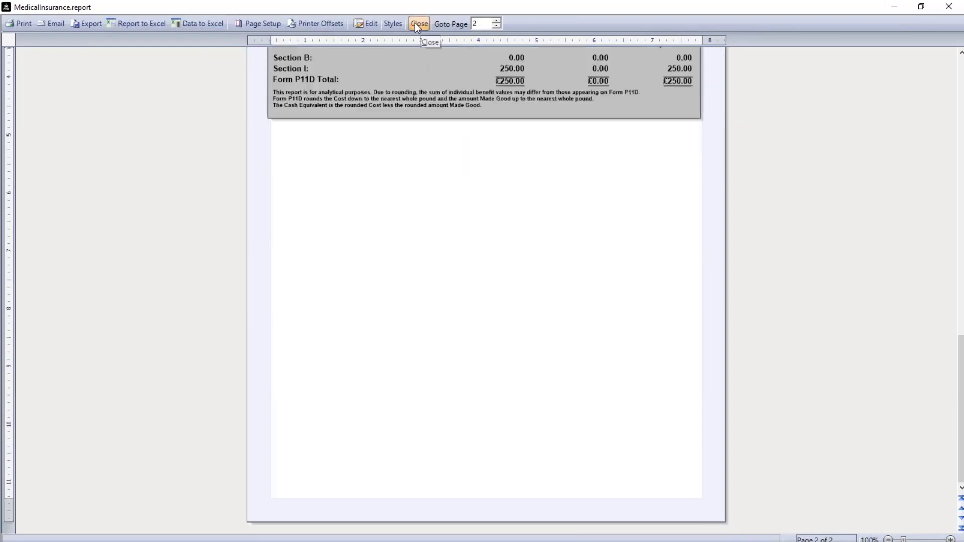
{"action": "left_click", "coordinate": [415, 22]}
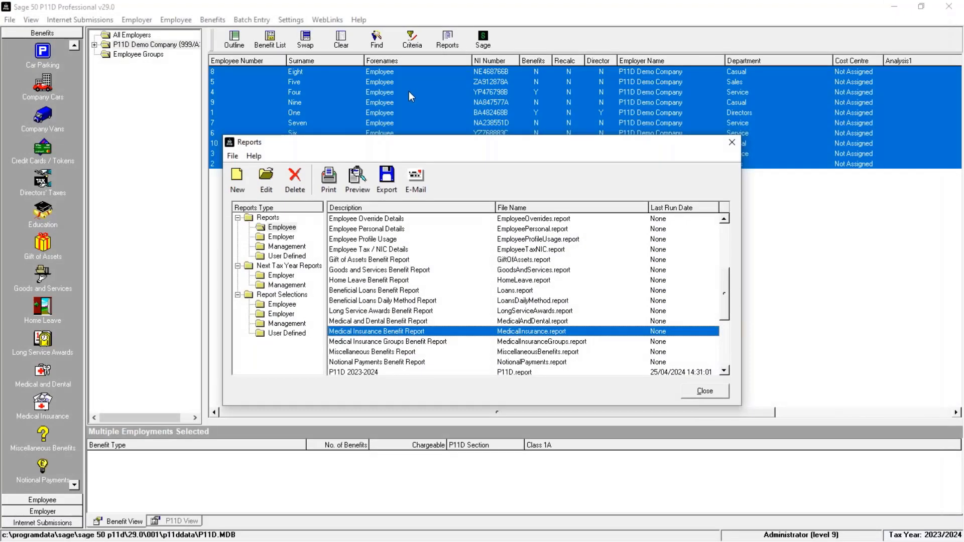
Look through the employer reports: P11D(b) Declaration and P11D Summary Parts 1 to 4
{"action": "left_click", "coordinate": [281, 238]}
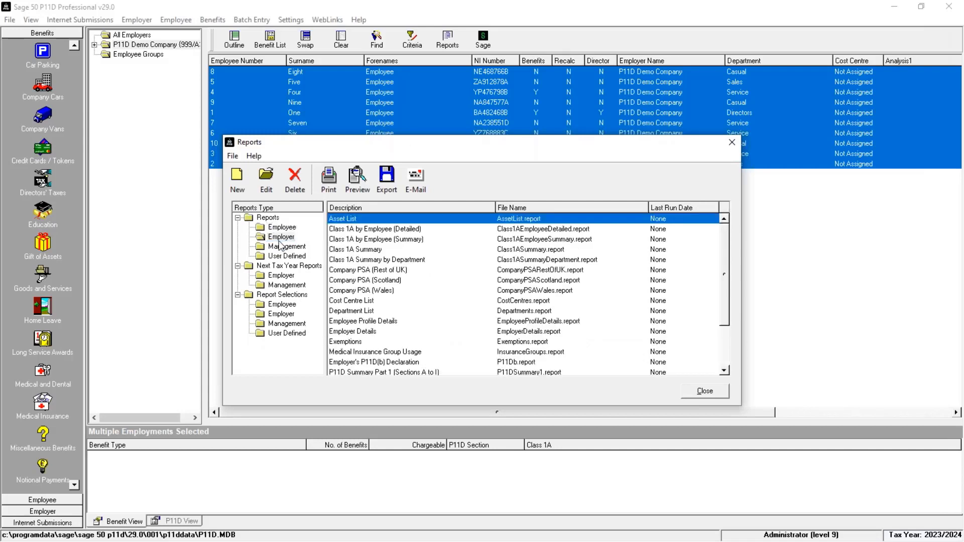
{"action": "left_click", "coordinate": [415, 362]}
{"action": "key", "text": "Down"}
{"action": "key", "text": "Down"}
{"action": "key", "text": "Down"}
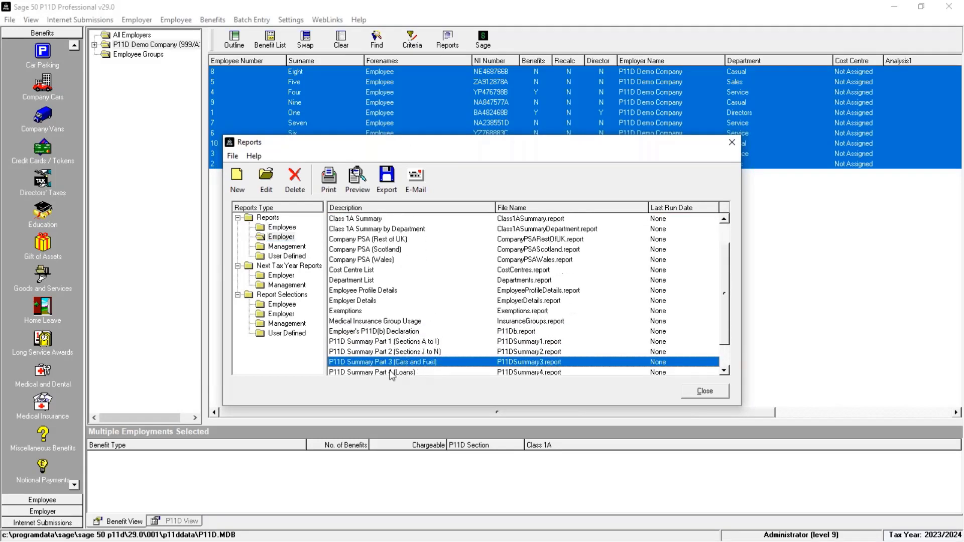
{"action": "left_click", "coordinate": [390, 372]}
{"action": "left_click", "coordinate": [387, 334]}
{"action": "left_click", "coordinate": [386, 344]}
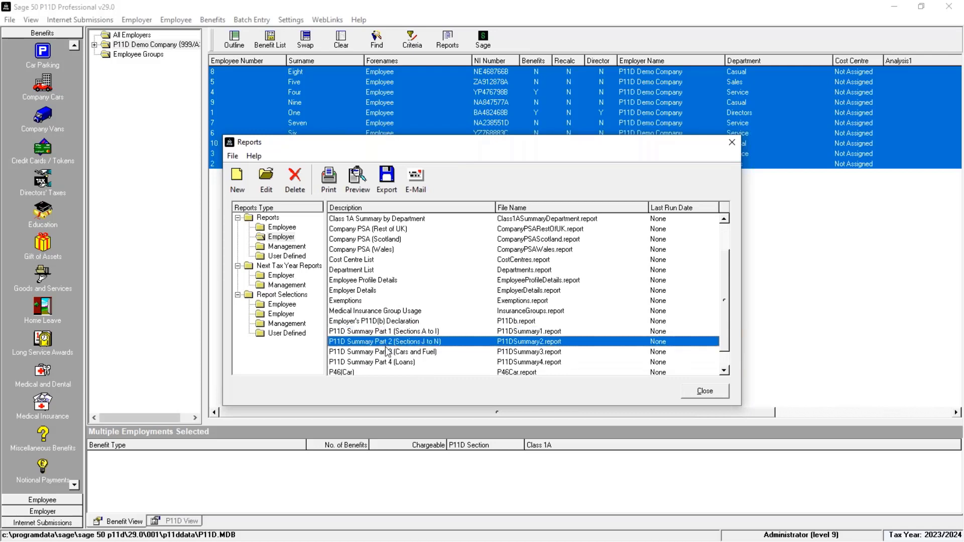
{"action": "left_click", "coordinate": [387, 351]}
{"action": "left_click", "coordinate": [388, 362]}
{"action": "left_click", "coordinate": [388, 332]}
{"action": "left_click", "coordinate": [387, 342]}
{"action": "left_click", "coordinate": [381, 363]}
{"action": "left_click", "coordinate": [378, 353]}
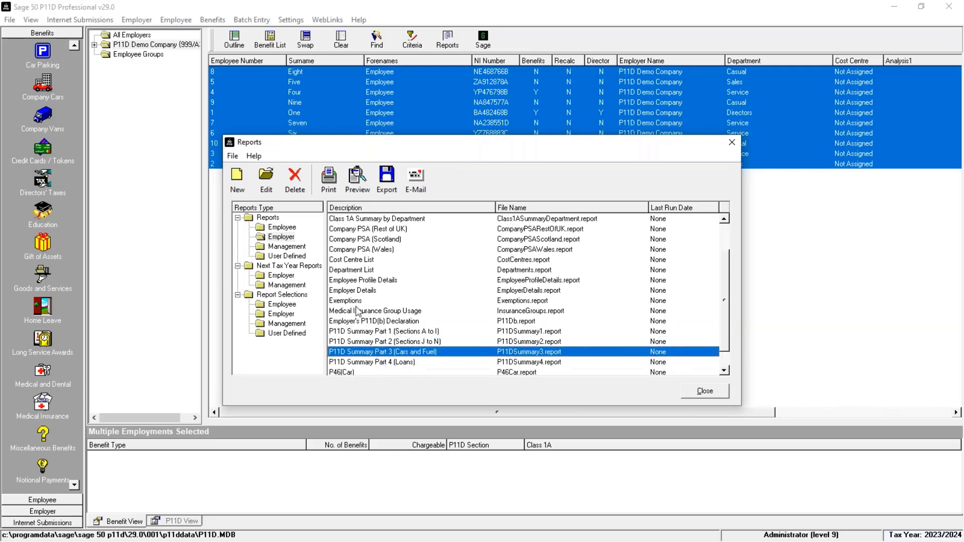
Look through the employee P11D reports, then close the Reports window and deselect all employees
{"action": "left_click", "coordinate": [289, 227]}
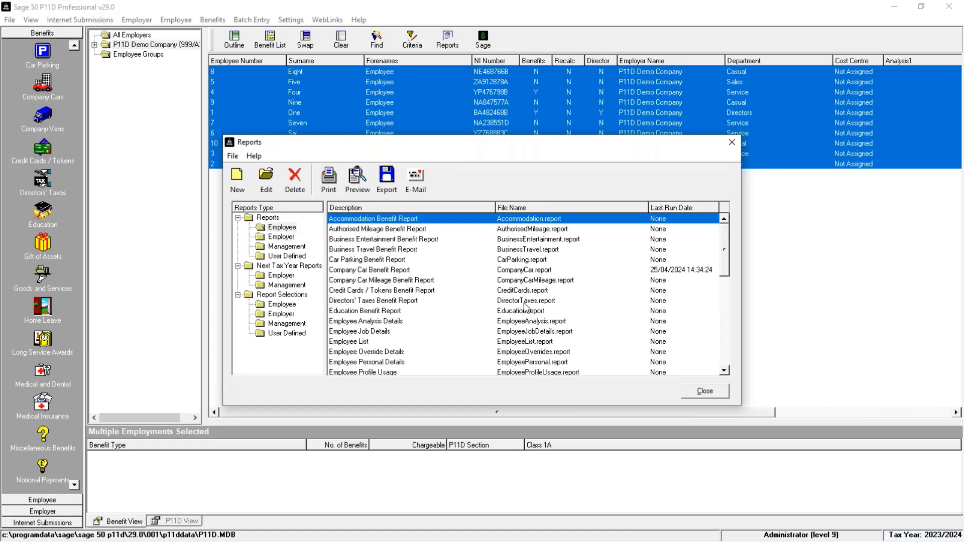
{"action": "key", "text": "Down"}
{"action": "key", "text": "Down"}
{"action": "key", "text": "Down"}
{"action": "key", "text": "Down"}
{"action": "key", "text": "Down"}
{"action": "key", "text": "Down"}
{"action": "key", "text": "Down"}
{"action": "key", "text": "Down"}
{"action": "key", "text": "Down"}
{"action": "key", "text": "Down"}
{"action": "key", "text": "Down"}
{"action": "key", "text": "Down"}
{"action": "key", "text": "Down"}
{"action": "key", "text": "Down"}
{"action": "key", "text": "Down"}
{"action": "key", "text": "Down"}
{"action": "key", "text": "Down"}
{"action": "key", "text": "Down"}
{"action": "key", "text": "Down"}
{"action": "key", "text": "Down"}
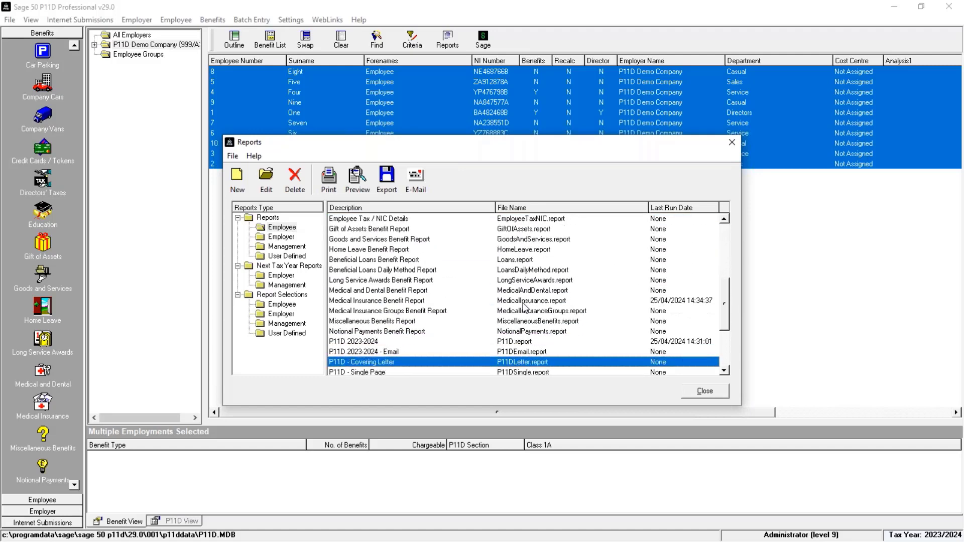
{"action": "scroll", "coordinate": [523, 302], "scroll_direction": "down", "scroll_amount": 1}
{"action": "left_click", "coordinate": [363, 312]}
{"action": "left_click", "coordinate": [356, 324]}
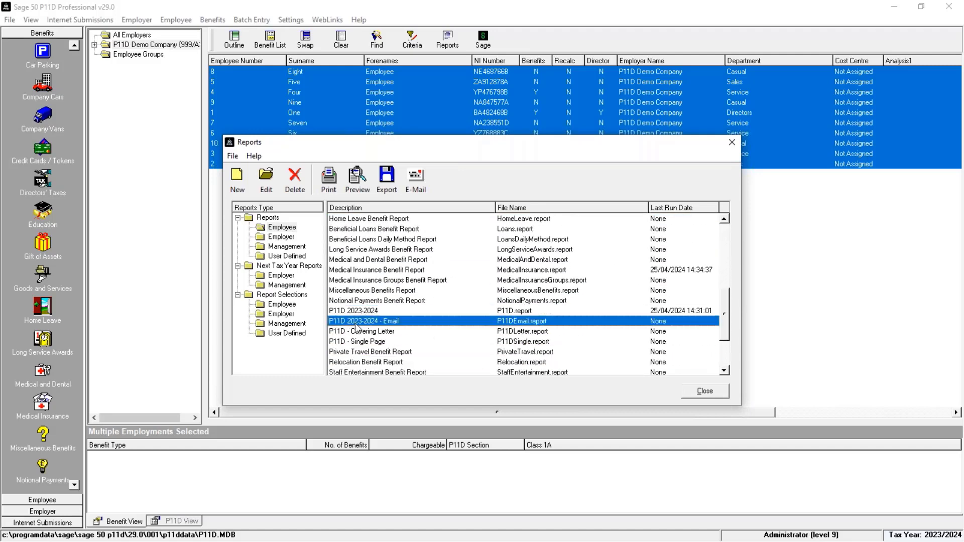
{"action": "left_click", "coordinate": [354, 332]}
{"action": "left_click", "coordinate": [353, 343]}
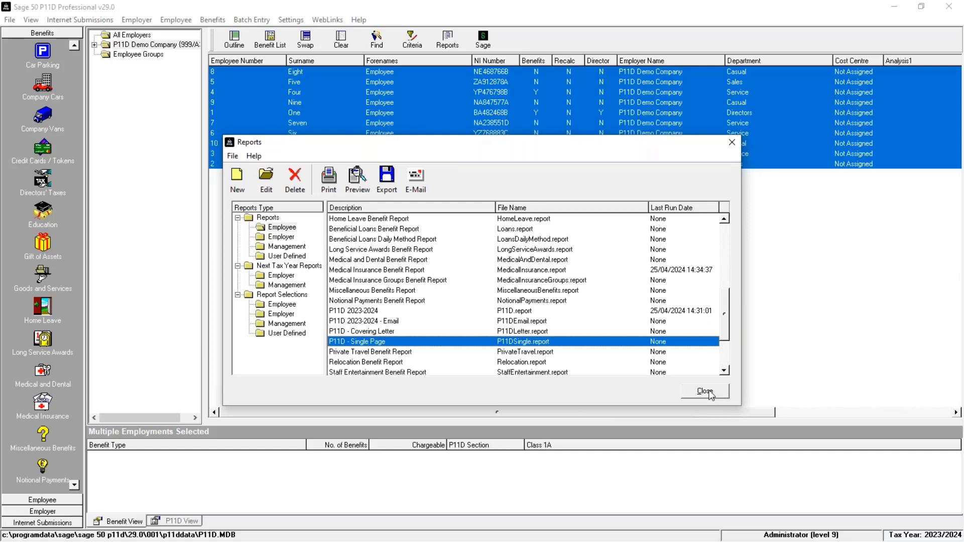
{"action": "left_click", "coordinate": [705, 392]}
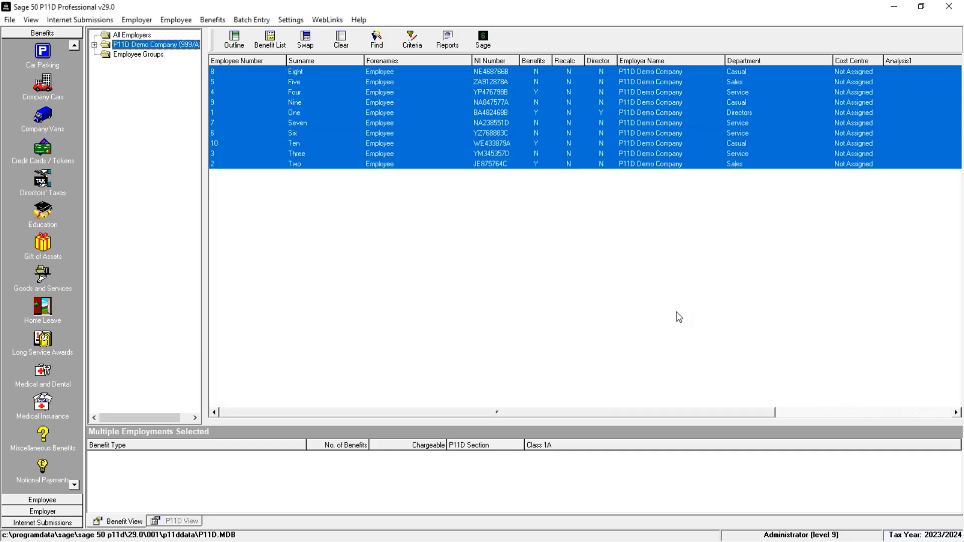
{"action": "left_click", "coordinate": [348, 47]}
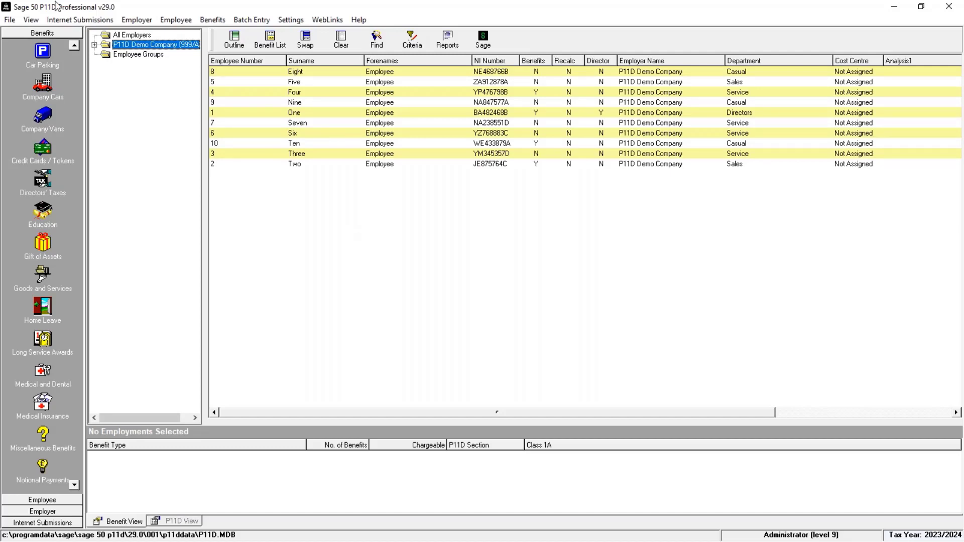
Back up the P11D data to the Desktop as 'v29 P11D year end' and confirm success
{"action": "left_click", "coordinate": [10, 22]}
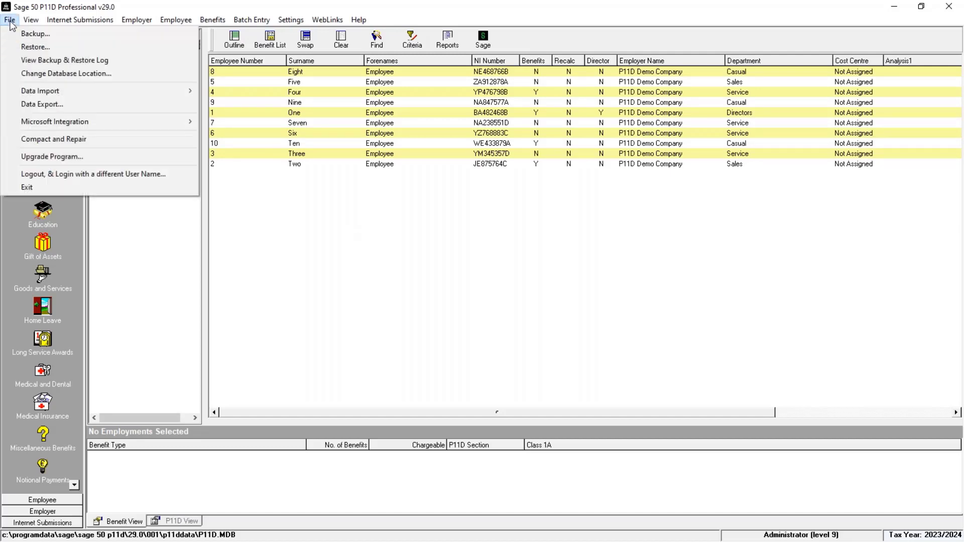
{"action": "left_click", "coordinate": [45, 33]}
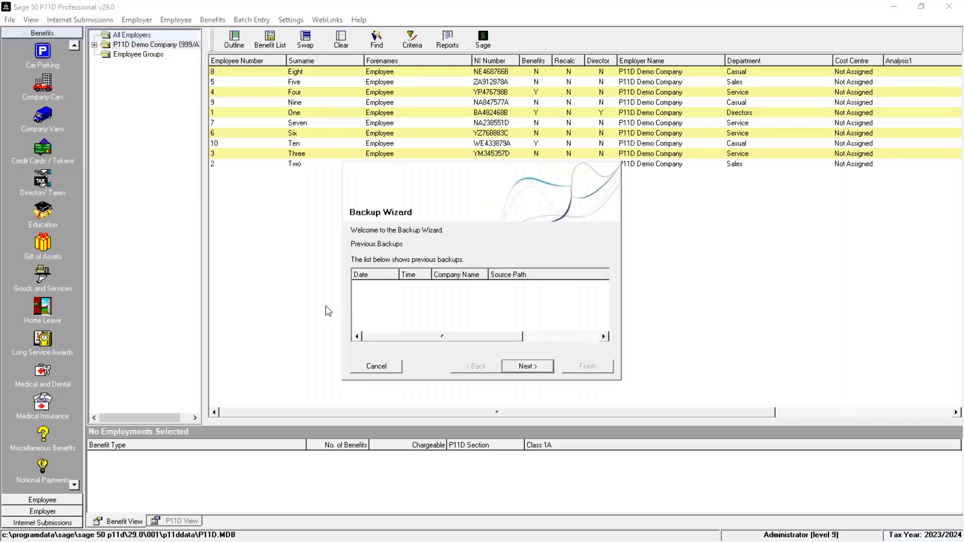
{"action": "left_click", "coordinate": [527, 366]}
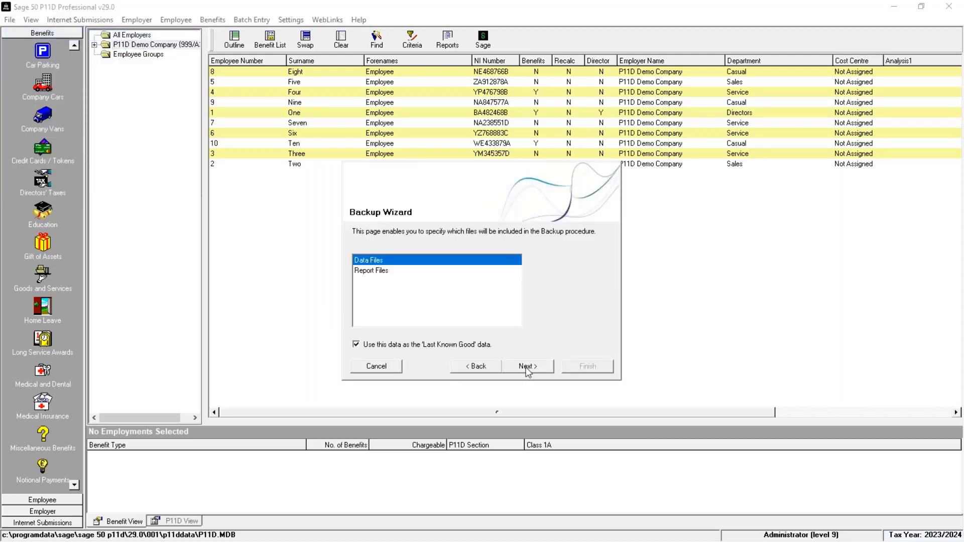
{"action": "left_click", "coordinate": [525, 367]}
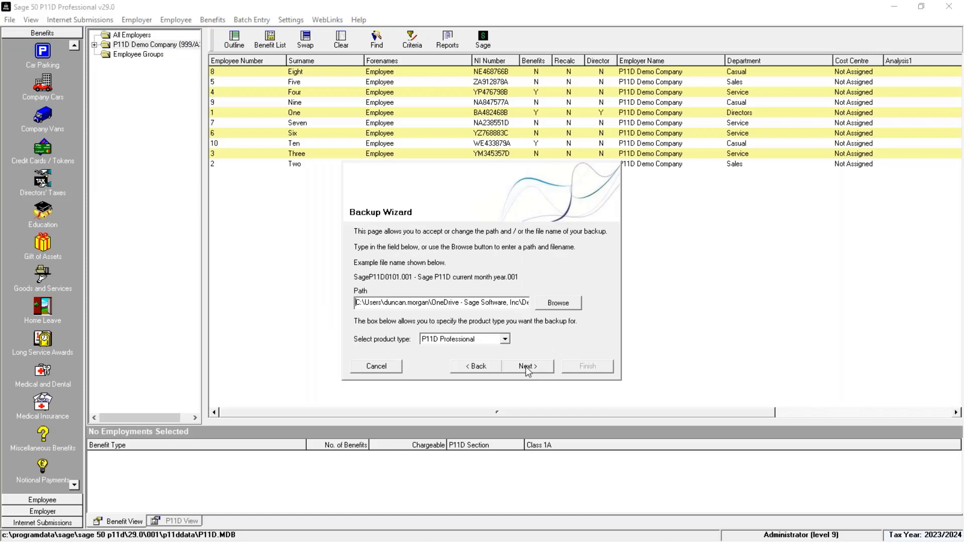
{"action": "left_click", "coordinate": [557, 303]}
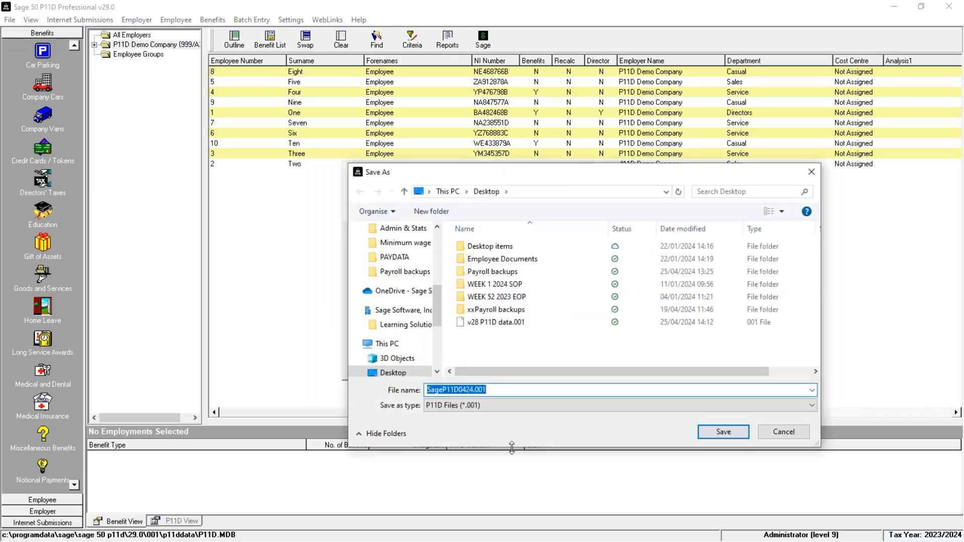
{"action": "type", "text": "v29 P11"}
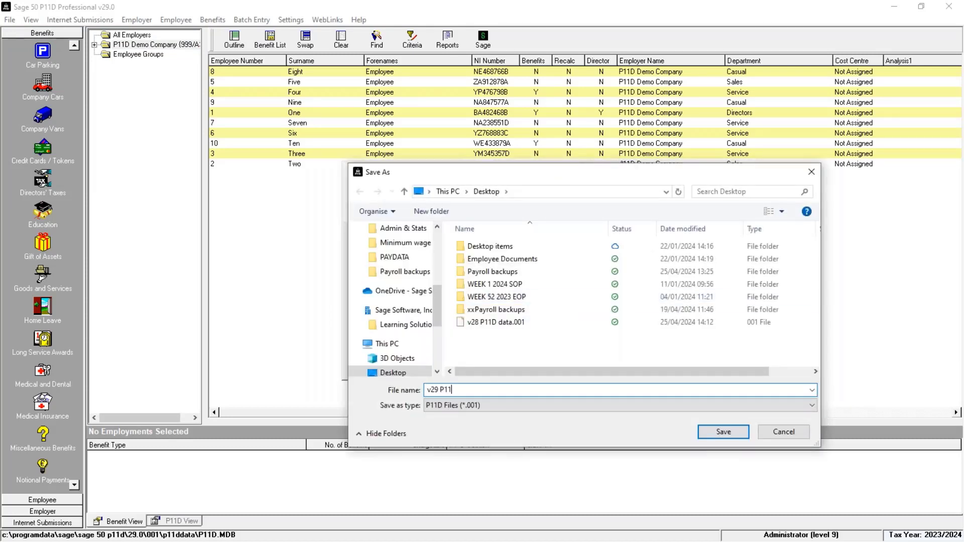
{"action": "type", "text": "D year end"}
{"action": "left_click", "coordinate": [722, 431]}
{"action": "left_click", "coordinate": [530, 369]}
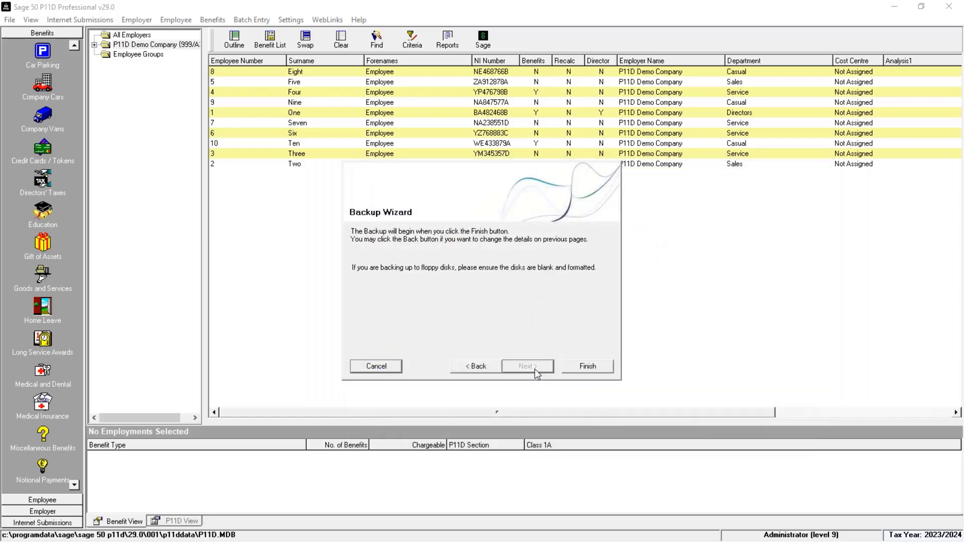
{"action": "left_click", "coordinate": [577, 368]}
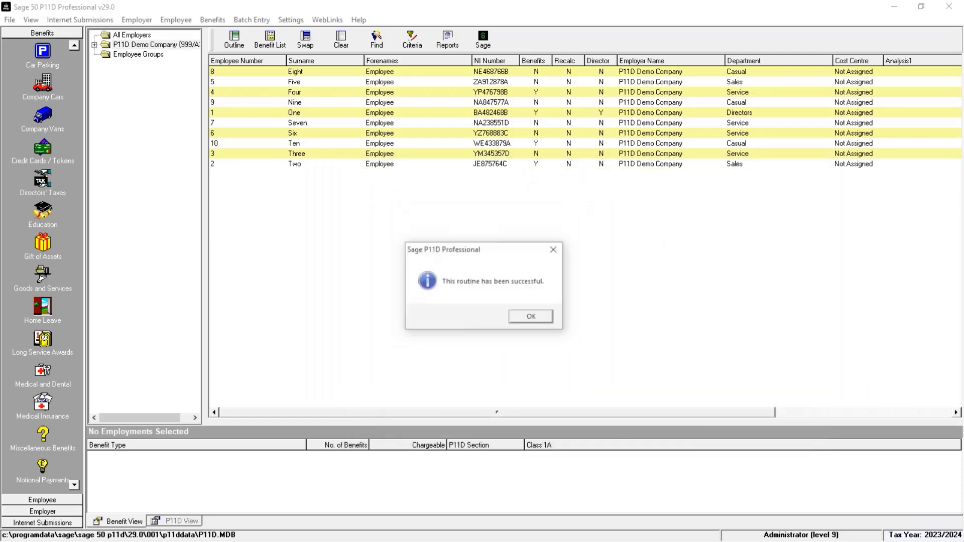
{"action": "left_click", "coordinate": [530, 321]}
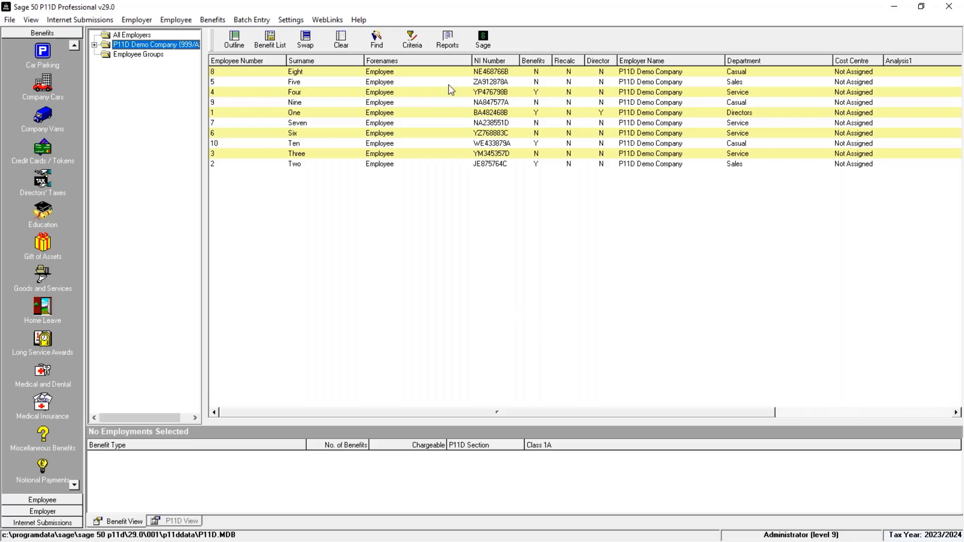
Select all ten employees and choose the 'P11D 2023-2024' report in the Reports list
{"action": "left_click", "coordinate": [303, 41]}
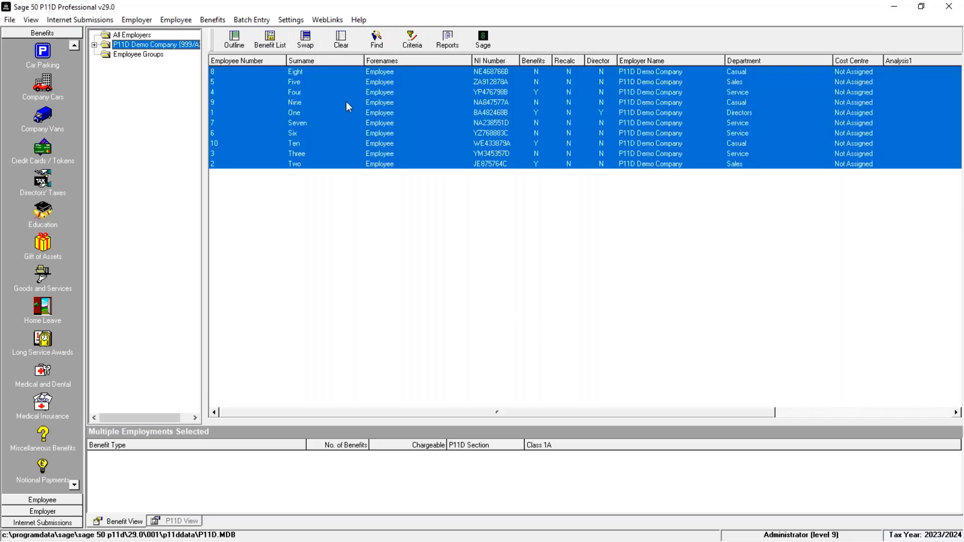
{"action": "left_click", "coordinate": [448, 39]}
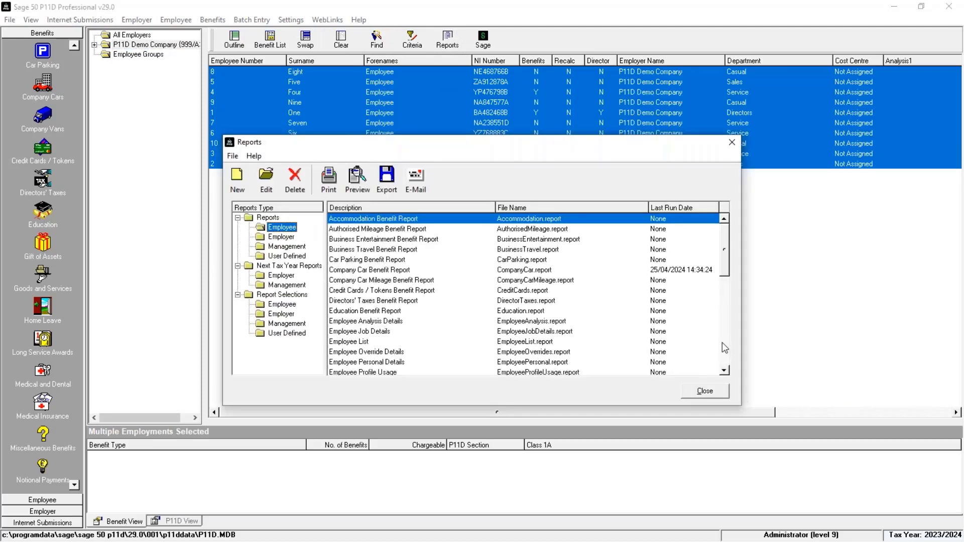
{"action": "left_click", "coordinate": [725, 344]}
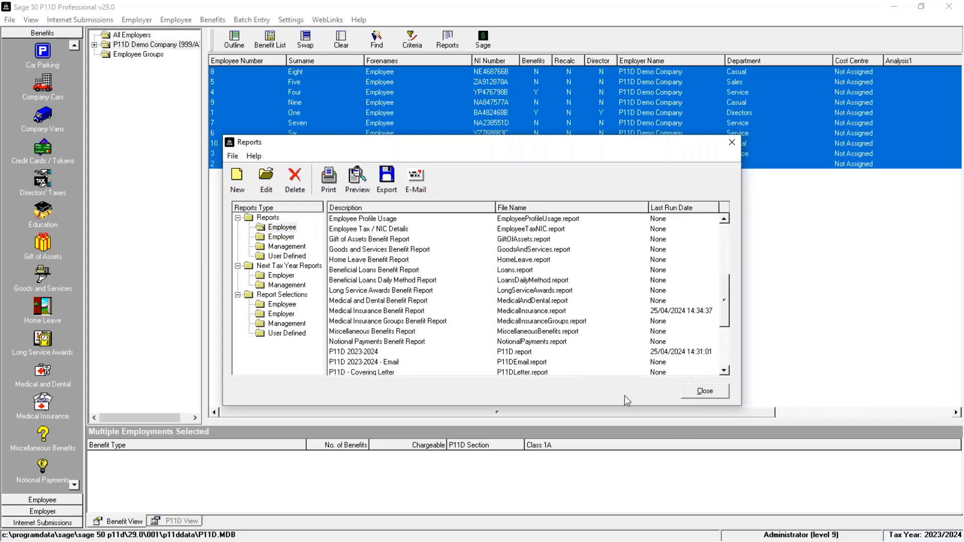
{"action": "left_click", "coordinate": [723, 372]}
{"action": "left_click", "coordinate": [724, 372]}
{"action": "left_click", "coordinate": [724, 372]}
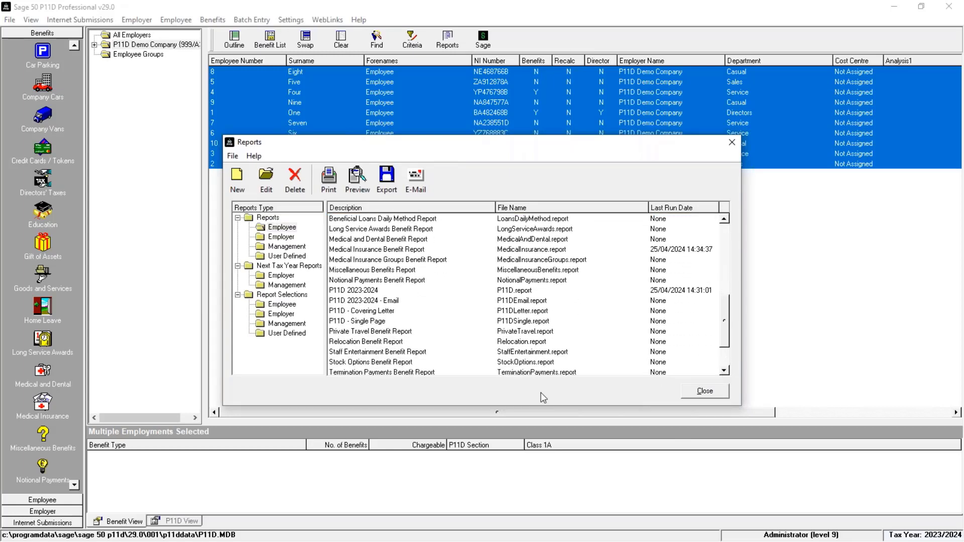
{"action": "left_click", "coordinate": [351, 291]}
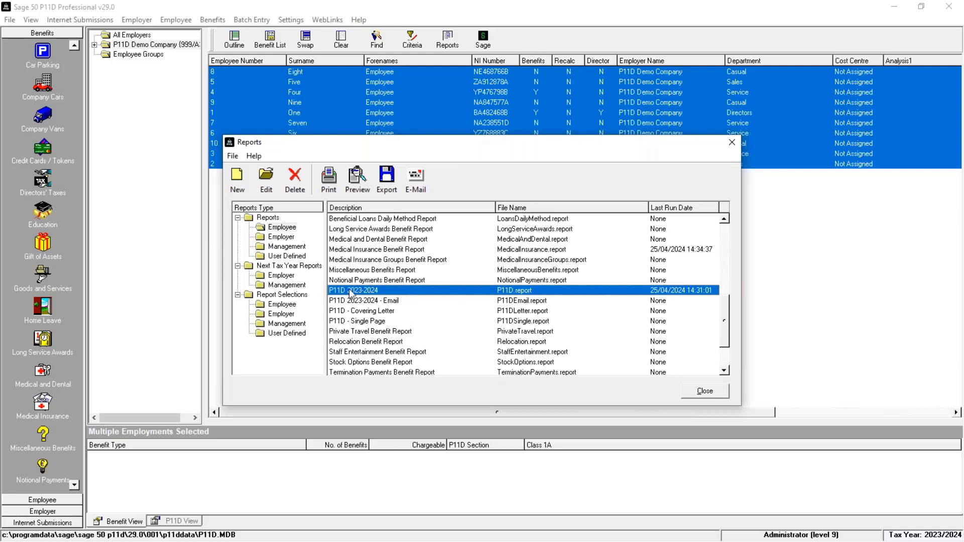
{"action": "left_click", "coordinate": [405, 302]}
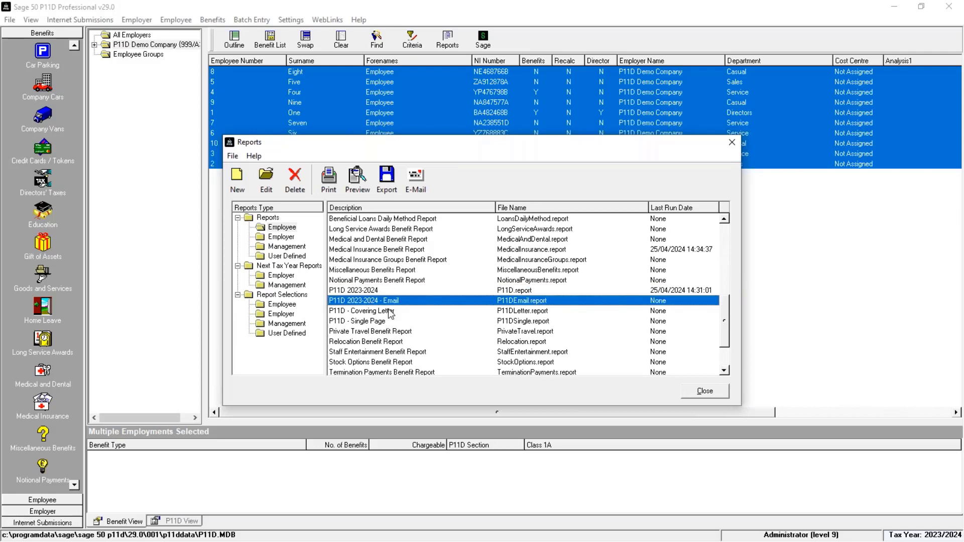
{"action": "left_click", "coordinate": [375, 291]}
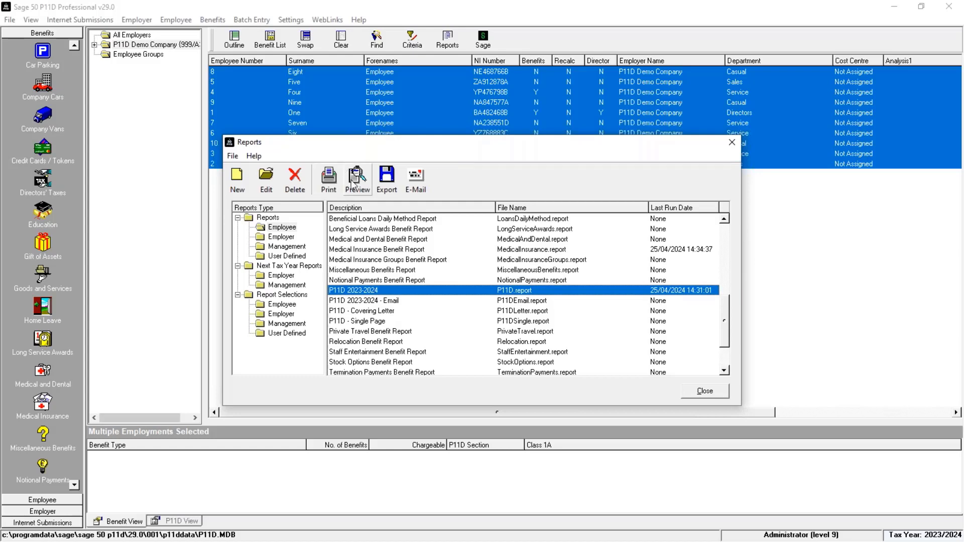
Preview the P11D 2023-2024 report and page through all eight pages
{"action": "left_click", "coordinate": [353, 182]}
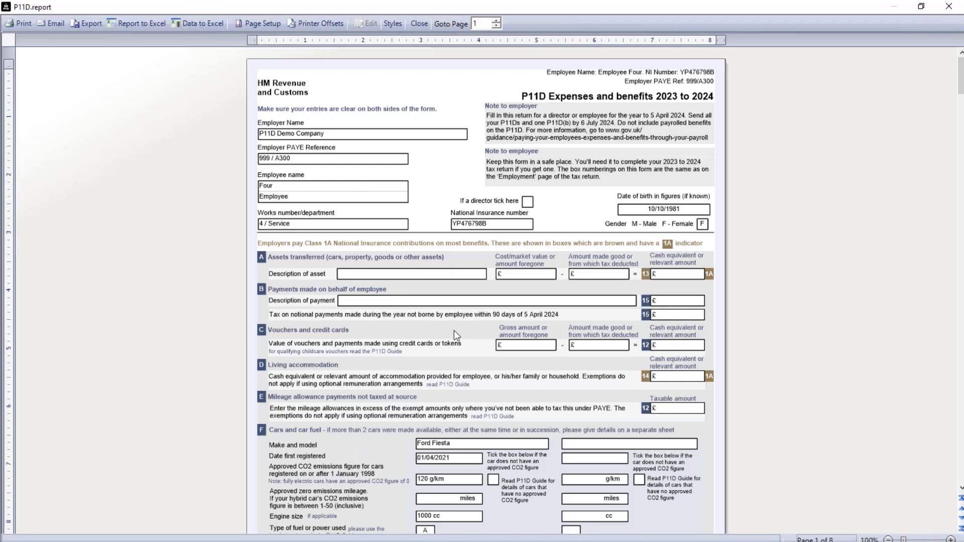
{"action": "left_click", "coordinate": [961, 519]}
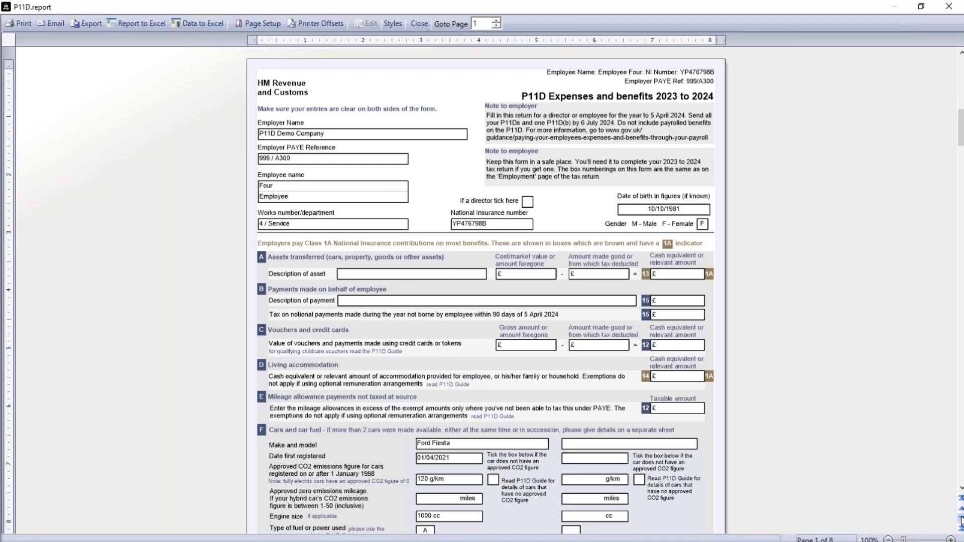
{"action": "left_click", "coordinate": [961, 518]}
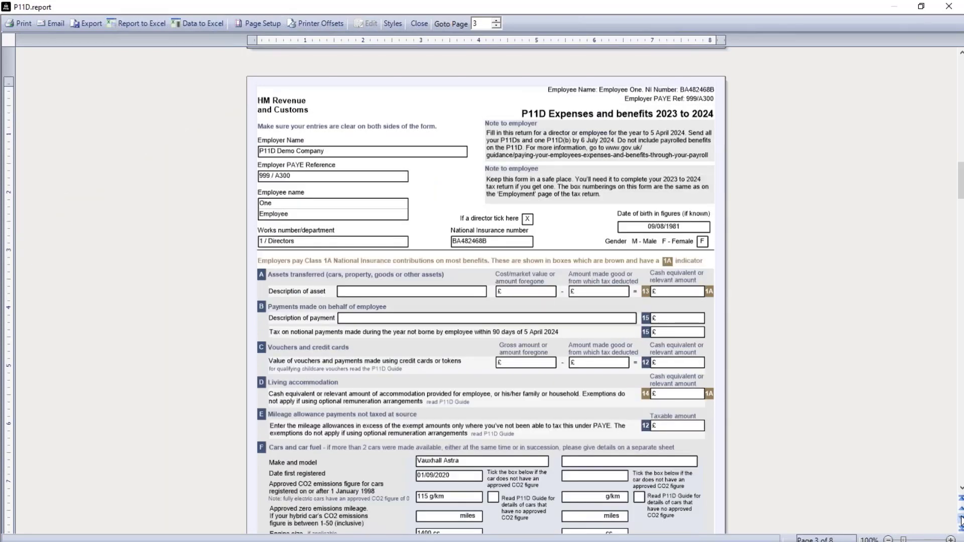
{"action": "left_click", "coordinate": [961, 519]}
{"action": "left_click", "coordinate": [961, 518]}
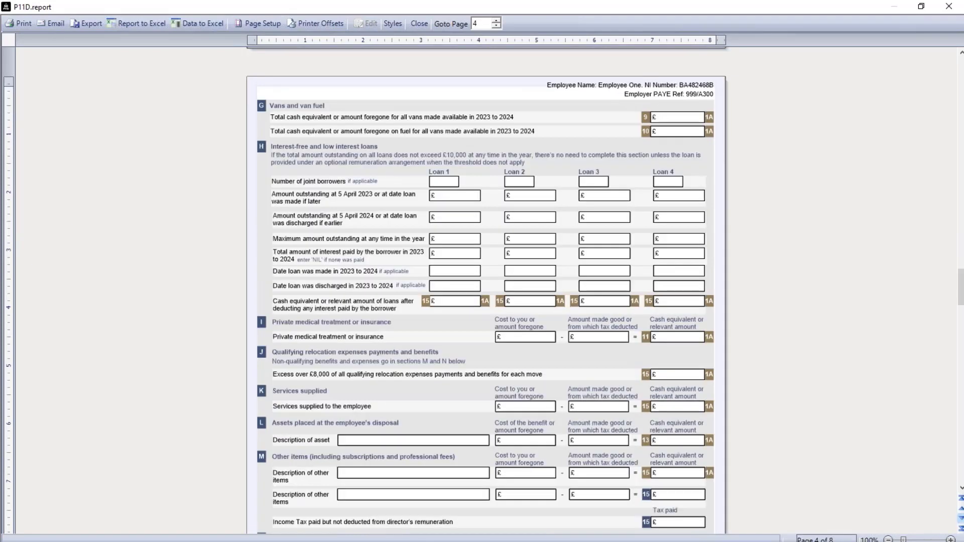
{"action": "left_click", "coordinate": [961, 518]}
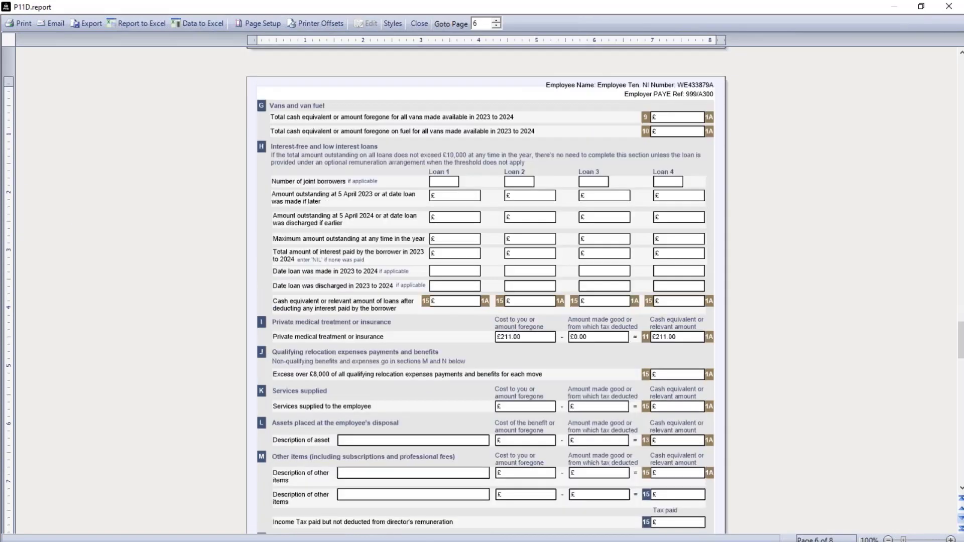
{"action": "left_click", "coordinate": [961, 519]}
{"action": "left_click", "coordinate": [962, 518]}
{"action": "left_click", "coordinate": [961, 518]}
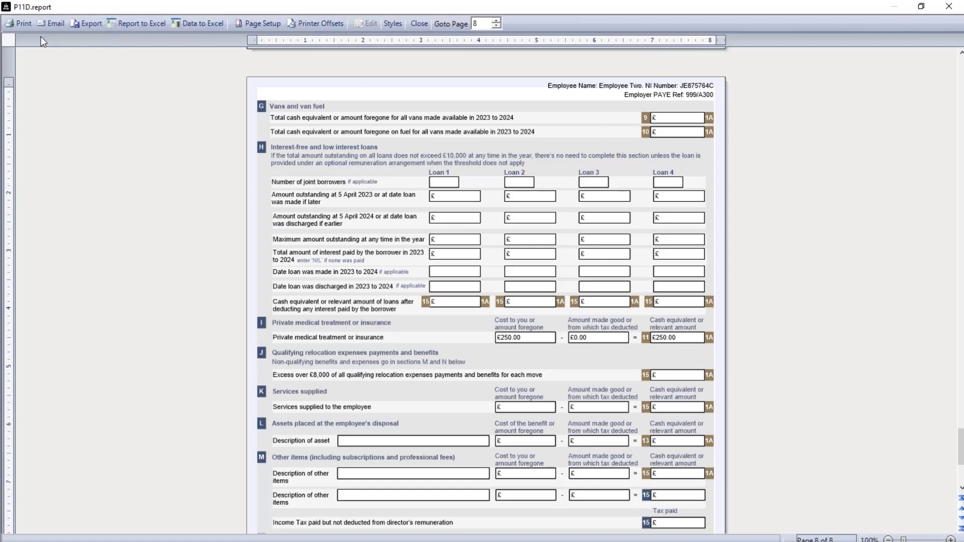
Export the report as a PDF named 'P11D 2024.pdf'
{"action": "left_click", "coordinate": [83, 27]}
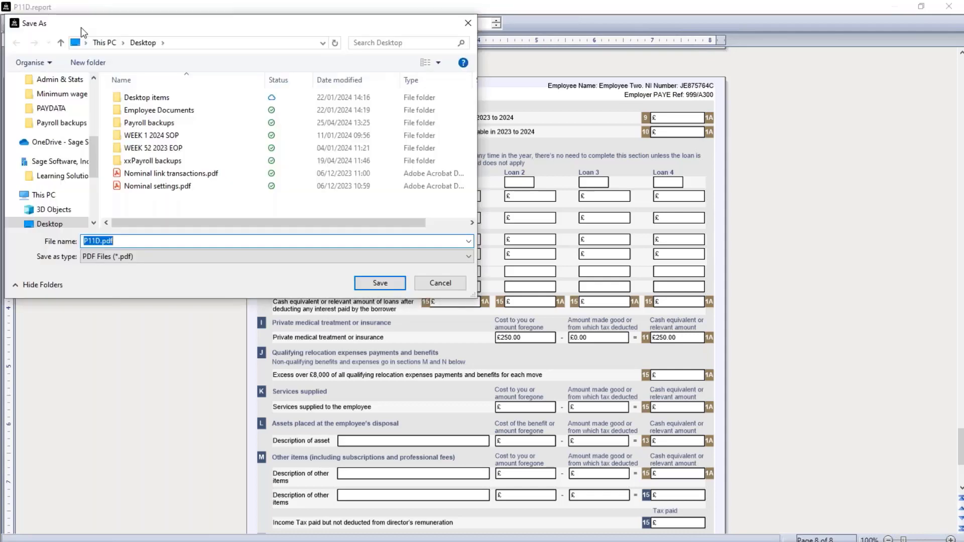
{"action": "left_click", "coordinate": [100, 241]}
{"action": "type", "text": "2024"}
{"action": "left_click", "coordinate": [387, 283]}
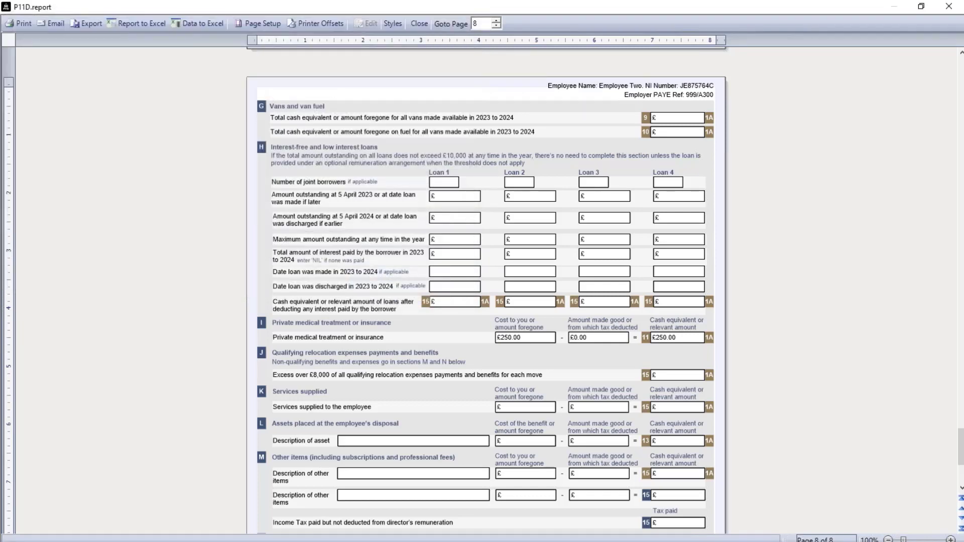
Close the preview and email the 'P11D 2023-2024 - Email' report to employees as Outlook drafts
{"action": "left_click", "coordinate": [424, 22]}
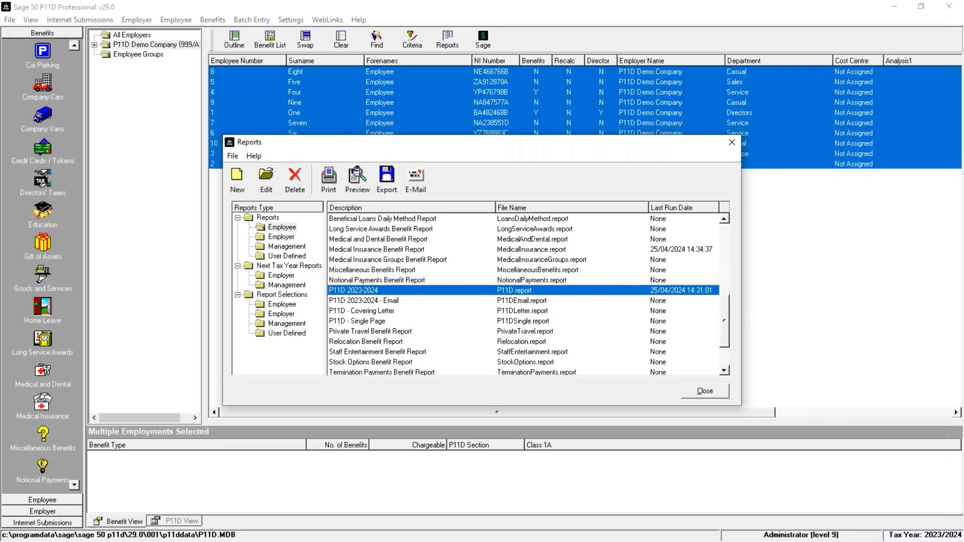
{"action": "left_click", "coordinate": [411, 302]}
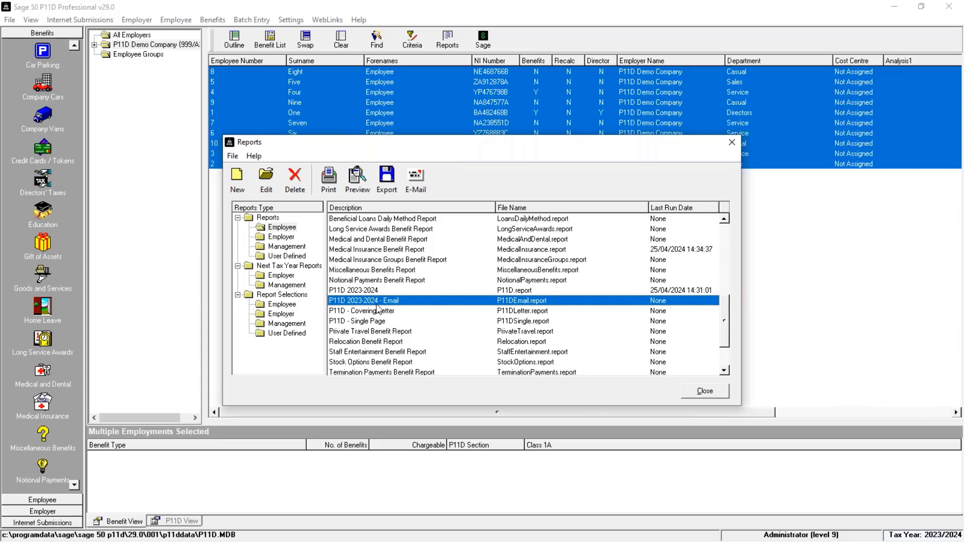
{"action": "left_click", "coordinate": [416, 186]}
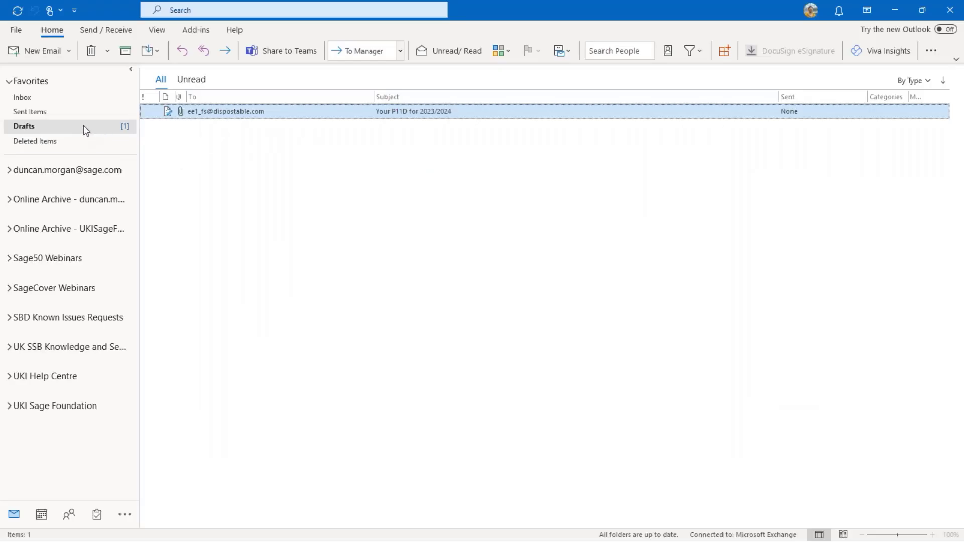
Open the P11D draft and its Employee One 2023-2024.pdf attachment, reaching the password prompt
{"action": "double_click", "coordinate": [315, 111]}
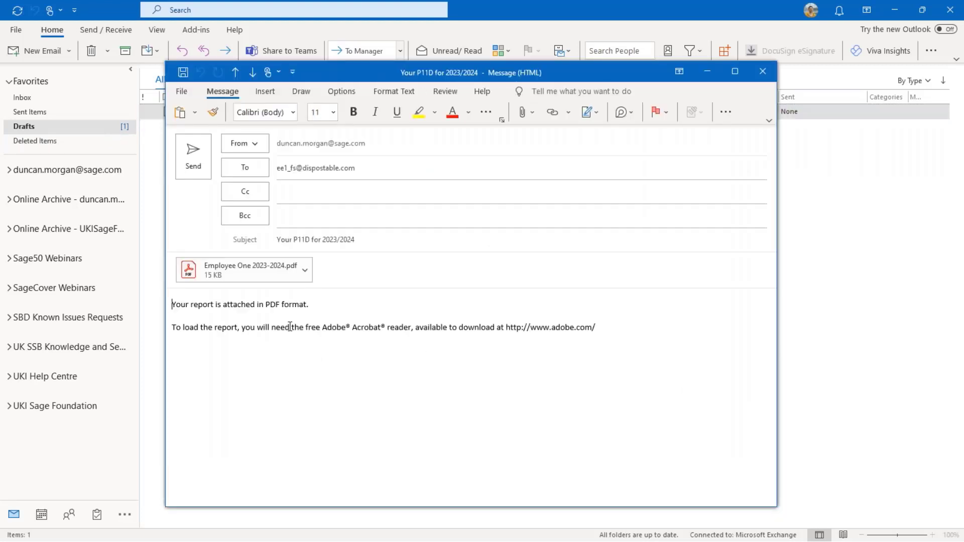
{"action": "double_click", "coordinate": [280, 277]}
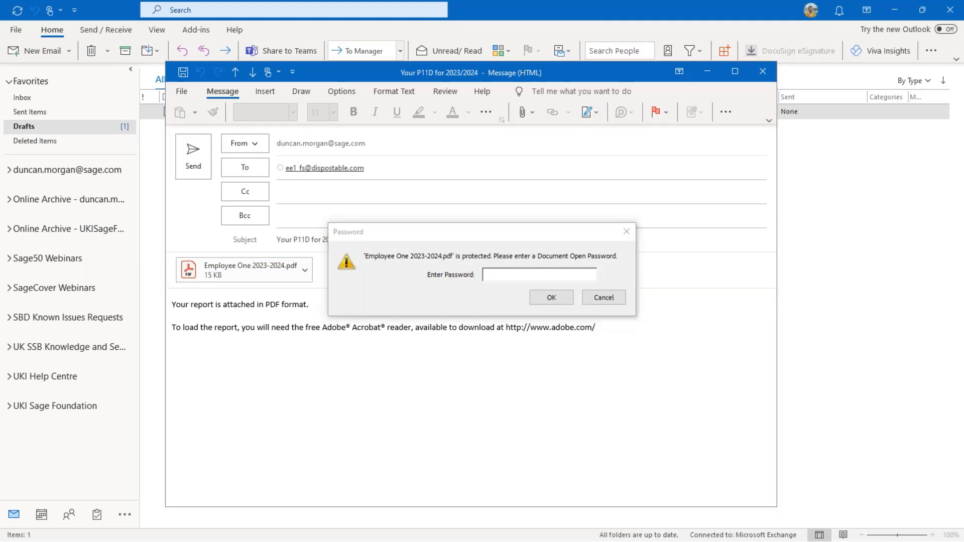
{"action": "left_click", "coordinate": [512, 279]}
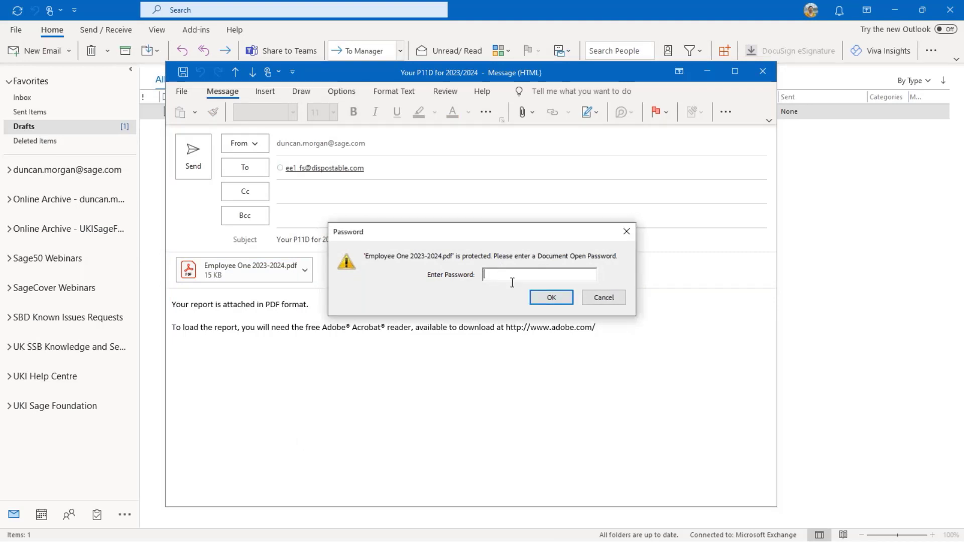
Unlock the P11D PDF in Acrobat, scroll through the form, and close Acrobat
{"action": "left_click", "coordinate": [541, 298]}
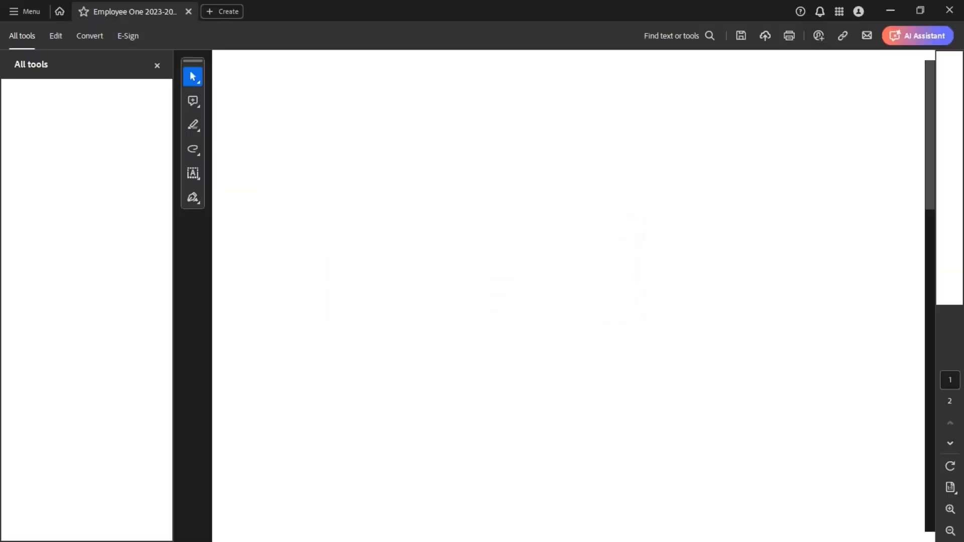
{"action": "scroll", "coordinate": [557, 300], "scroll_direction": "down", "scroll_amount": 20}
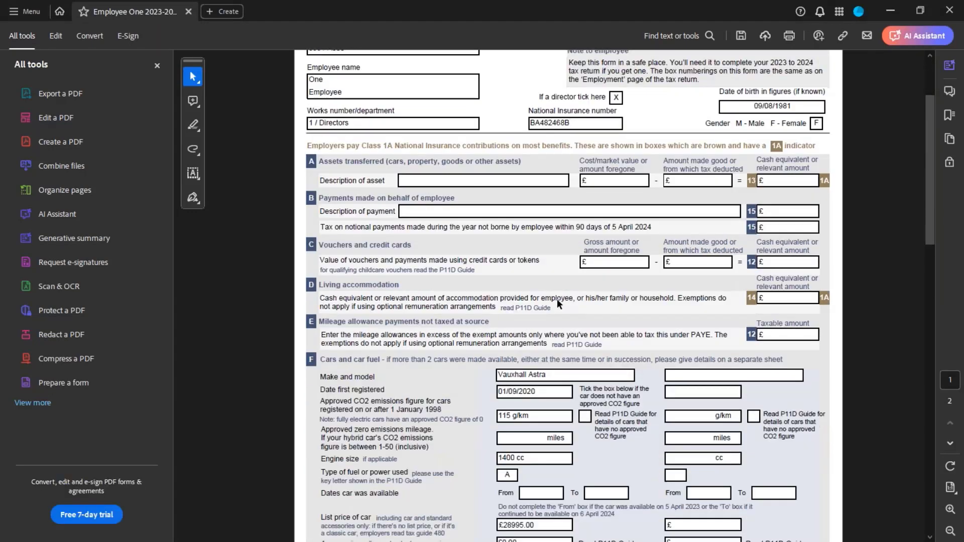
{"action": "scroll", "coordinate": [557, 307], "scroll_direction": "down", "scroll_amount": 4}
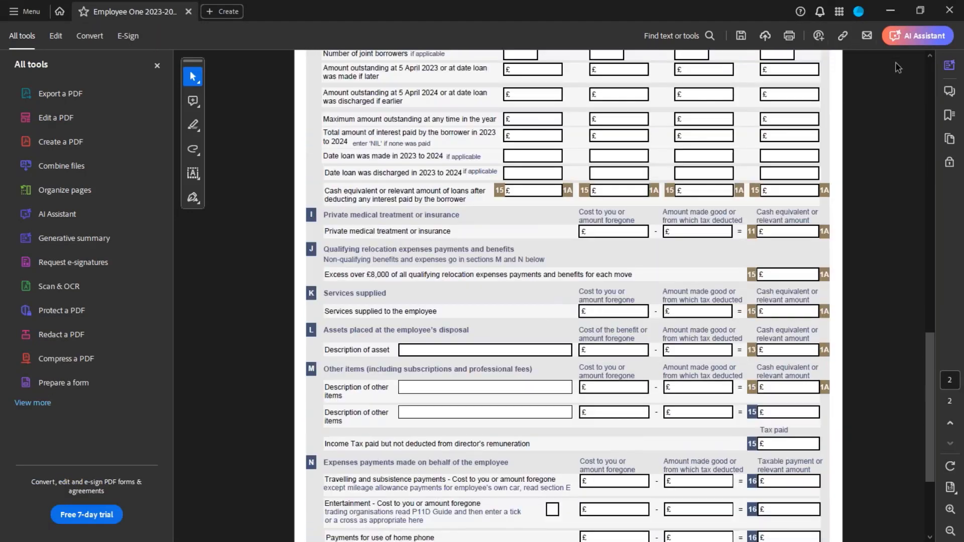
{"action": "left_click", "coordinate": [950, 9]}
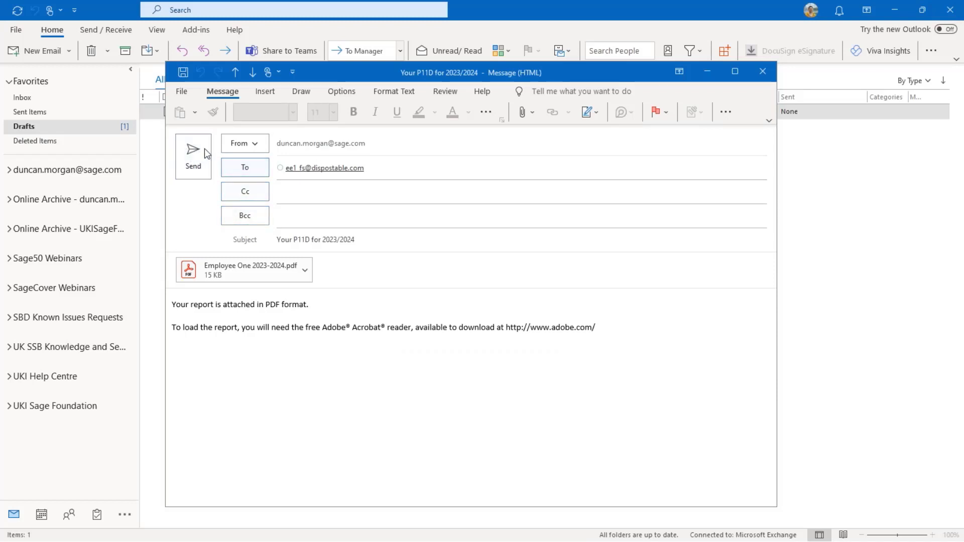
Close the Outlook draft email and minimise Outlook to return to the P11D 2023-2024 - Email report list
{"action": "left_click", "coordinate": [764, 72]}
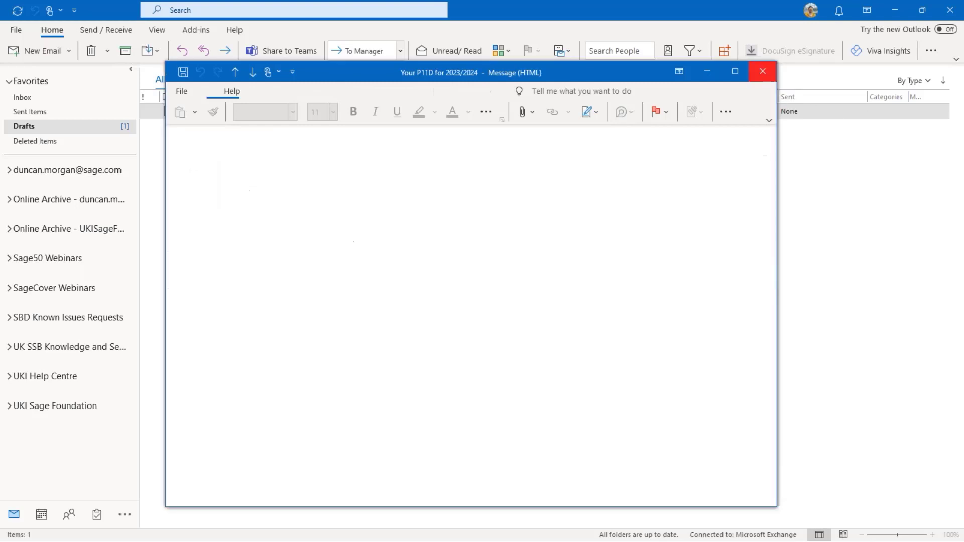
{"action": "left_click", "coordinate": [895, 10]}
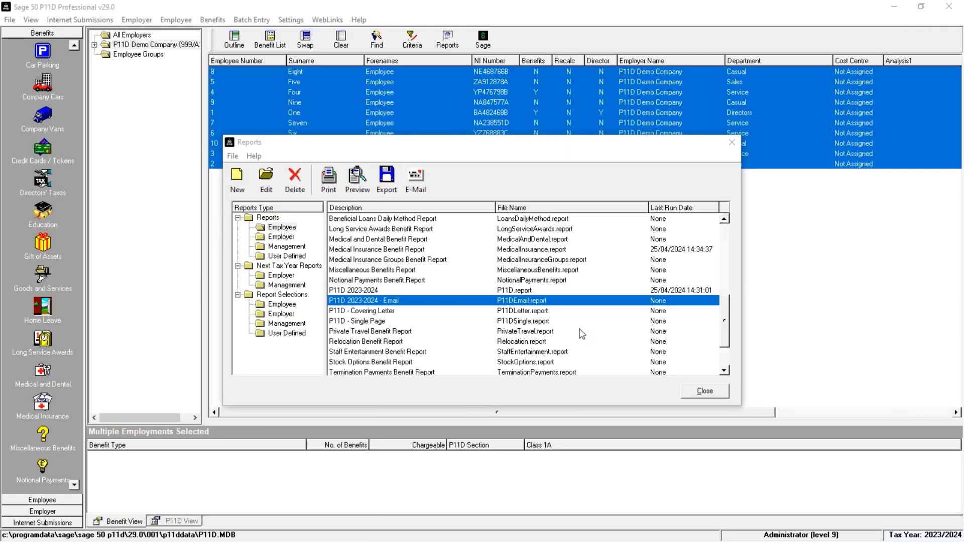
Close the Reports dialog and bring up the Employer menu from the Employer navigation group
{"action": "left_click", "coordinate": [694, 395]}
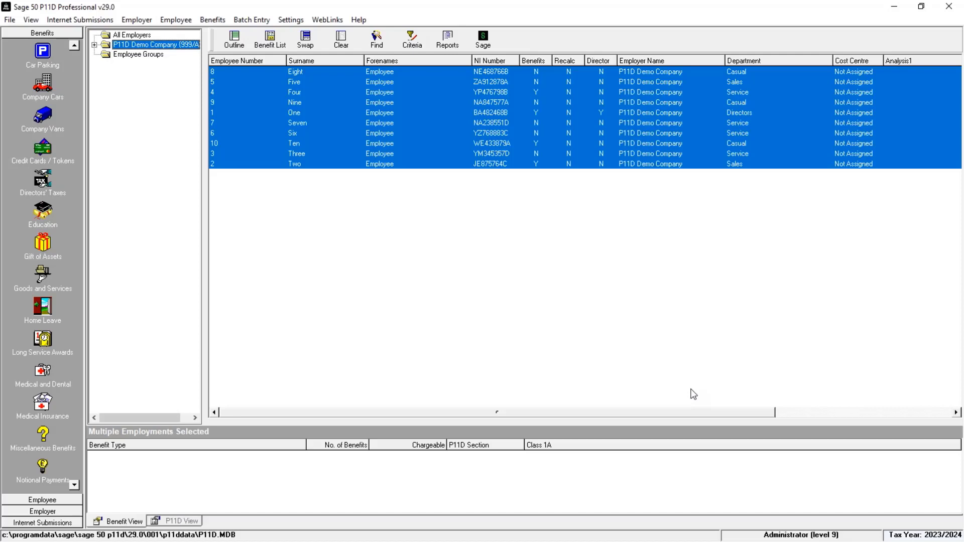
{"action": "left_click", "coordinate": [57, 512]}
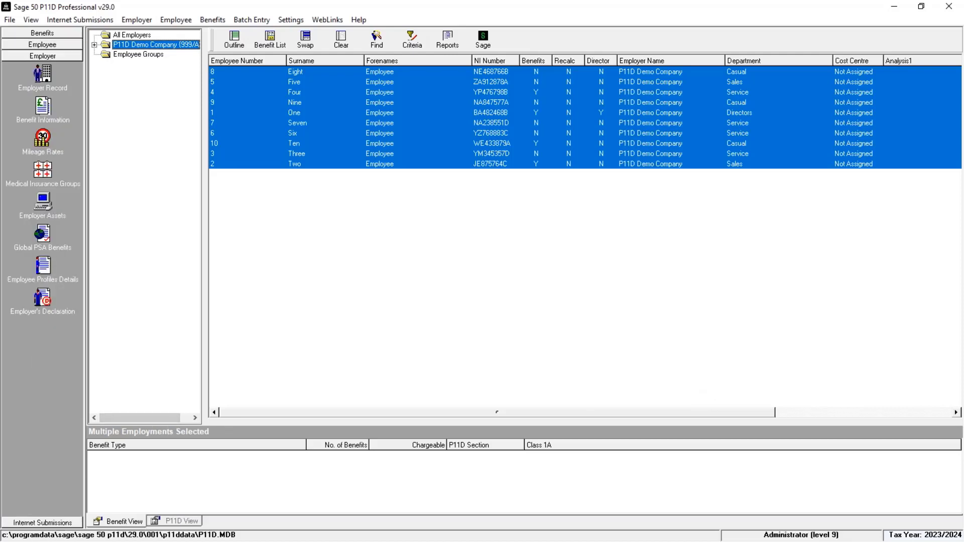
{"action": "left_click", "coordinate": [137, 20]}
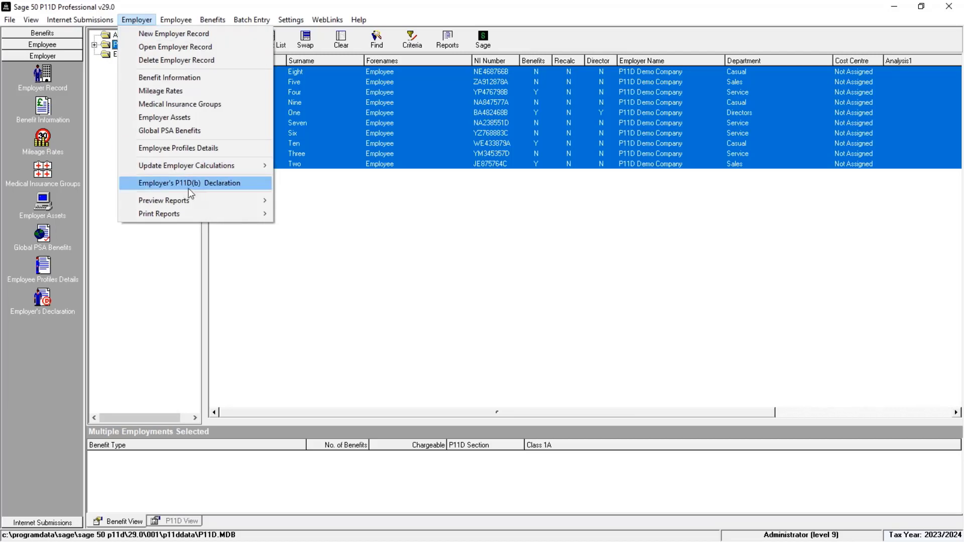
Open the Employer's P11D(b) Declaration, tick the confirmation box, and enter 'Managing Director' as signing capacity
{"action": "left_click", "coordinate": [46, 303]}
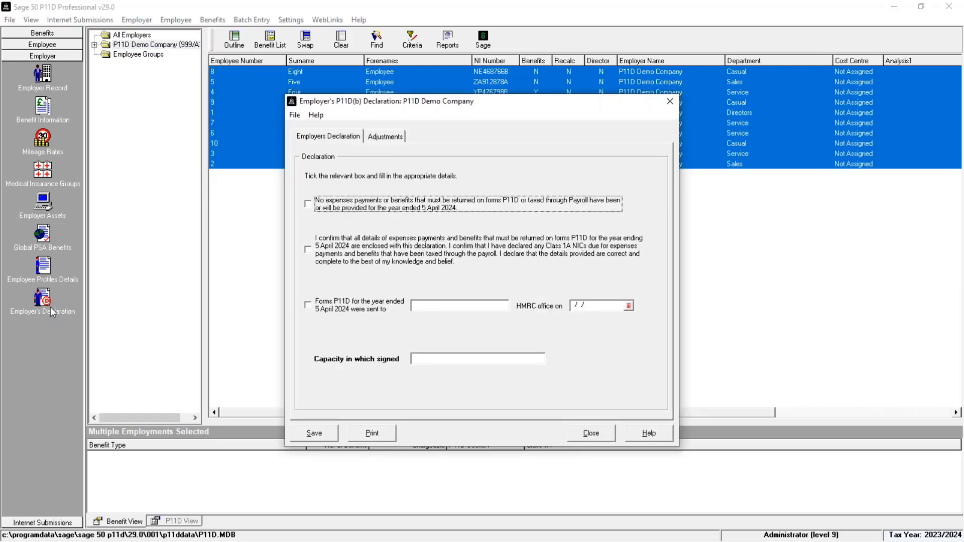
{"action": "left_click", "coordinate": [308, 250]}
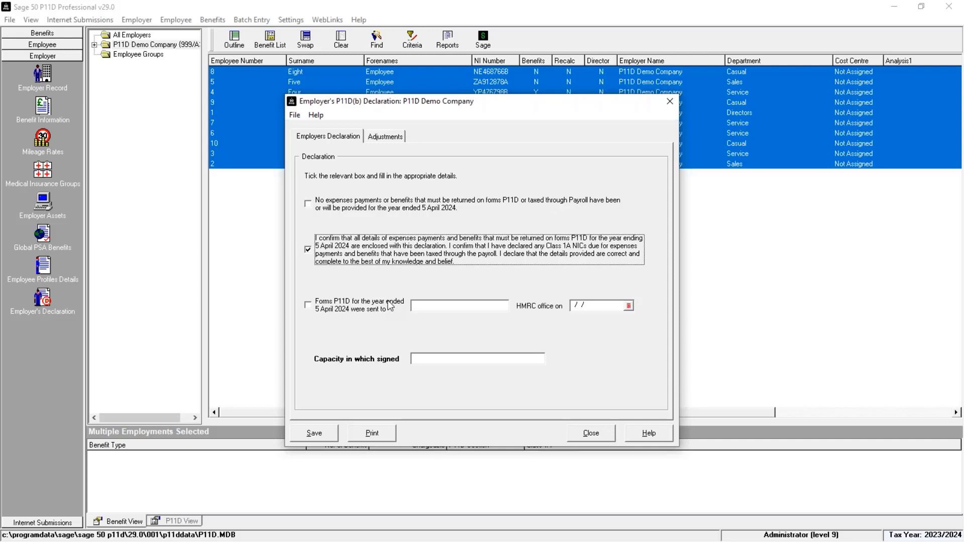
{"action": "left_click", "coordinate": [420, 359]}
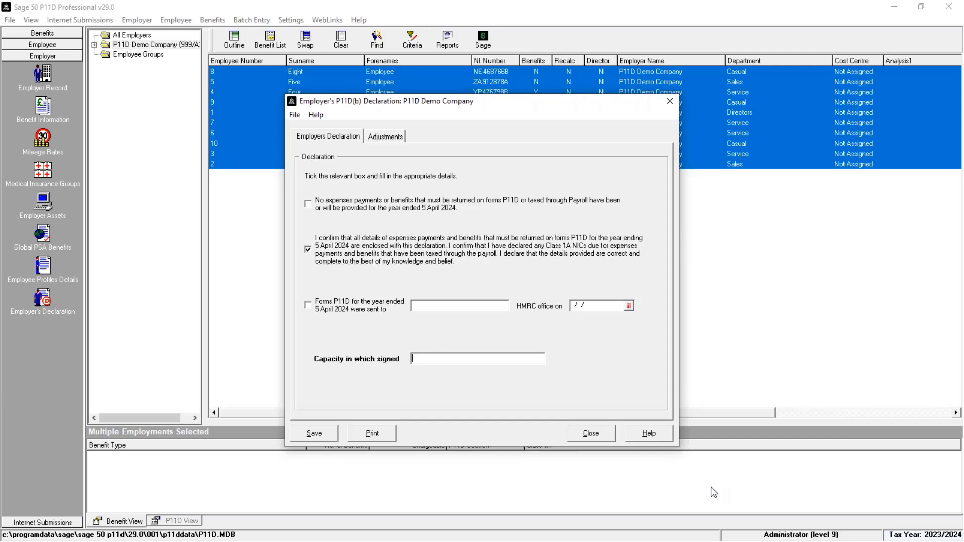
{"action": "type", "text": "Managing Director"}
Review Class 1A adjustments (27742.00 benefits, 3828.40 at 13.80%), then save and close the declaration
{"action": "left_click", "coordinate": [386, 137]}
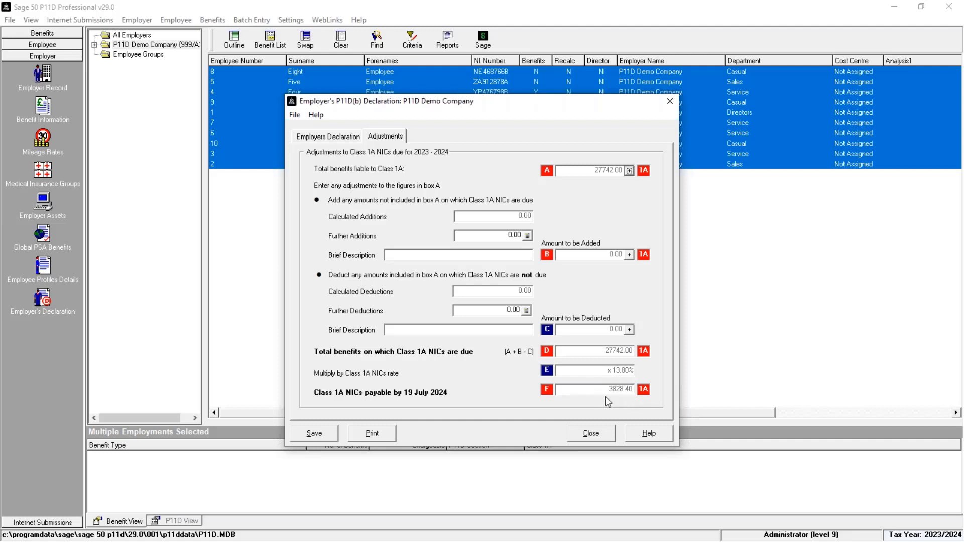
{"action": "left_click", "coordinate": [325, 434]}
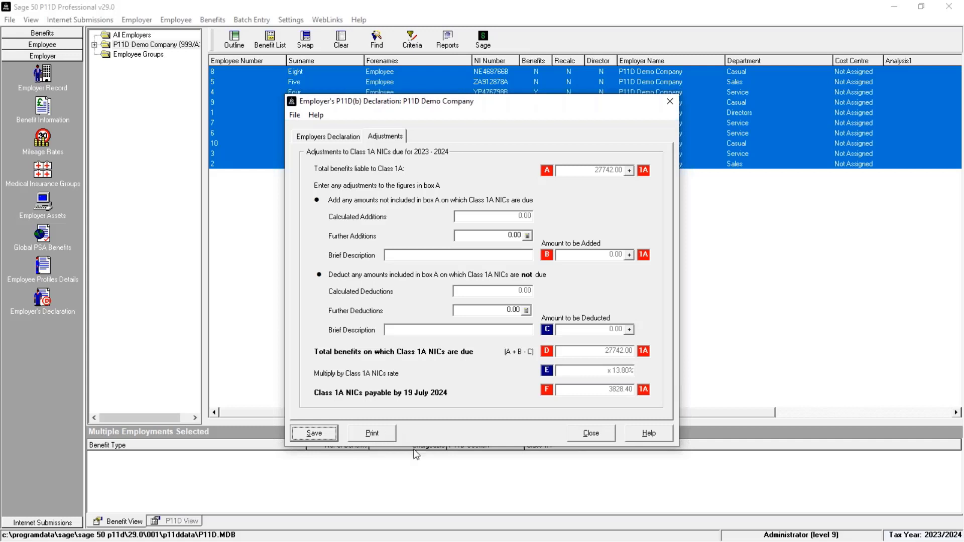
{"action": "left_click", "coordinate": [591, 433]}
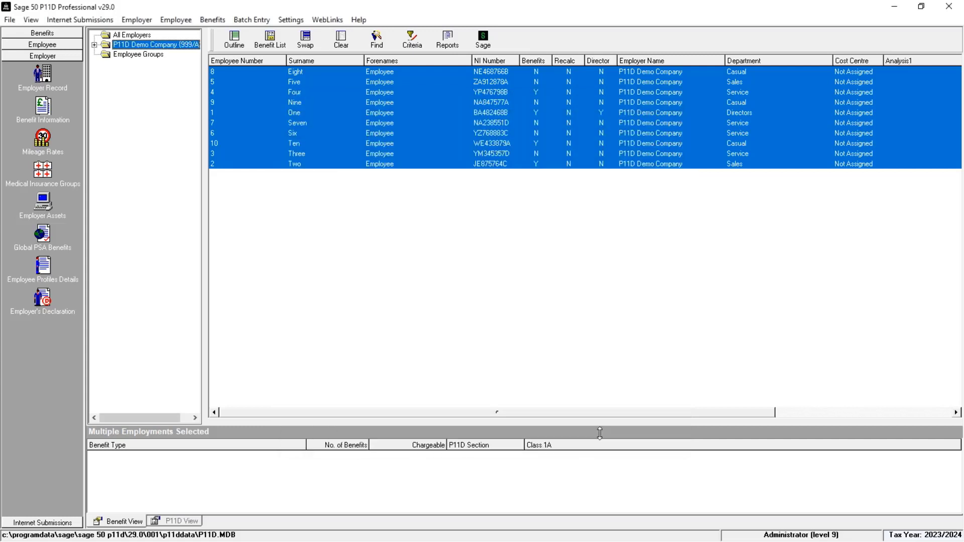
Preview the Employer's P11D(b) Declaration report from the employer reports list
{"action": "left_click", "coordinate": [449, 41]}
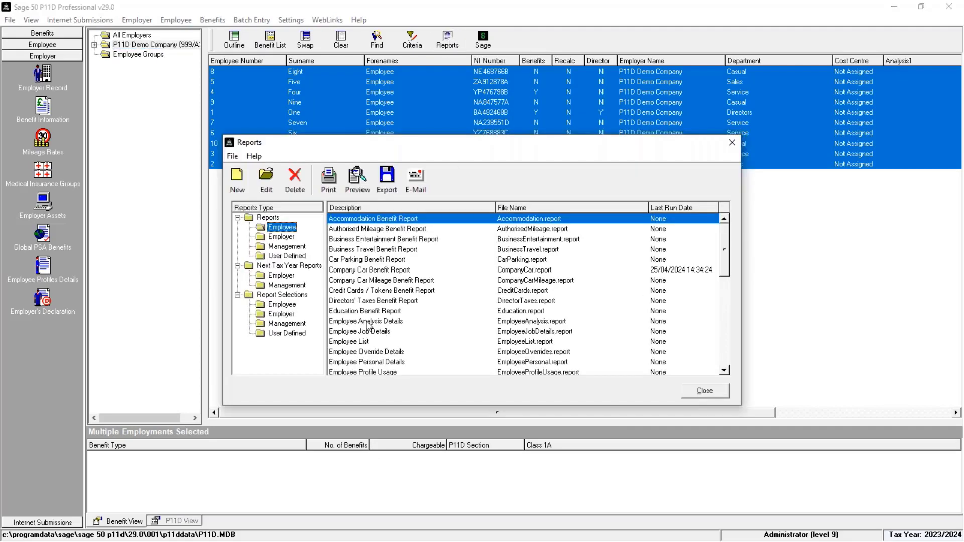
{"action": "left_click", "coordinate": [282, 237]}
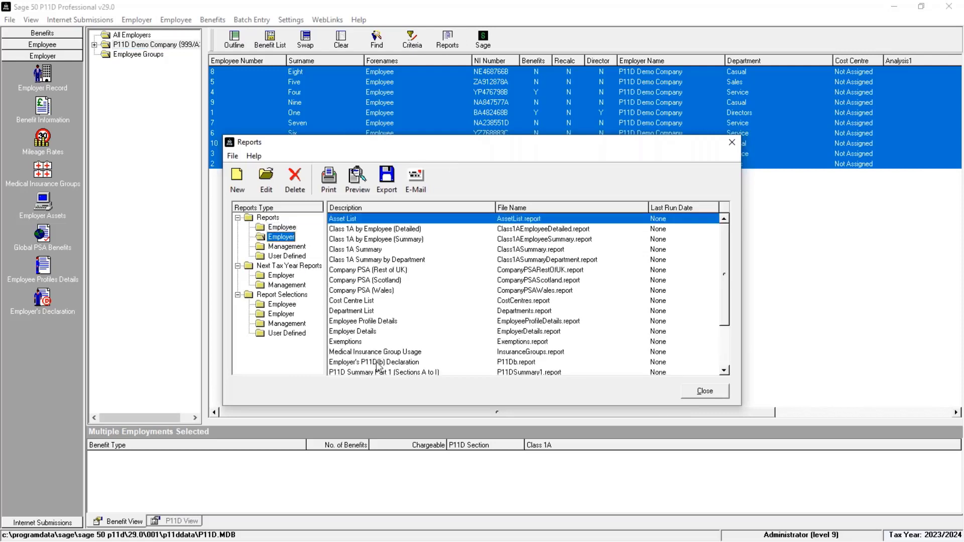
{"action": "left_click", "coordinate": [377, 364]}
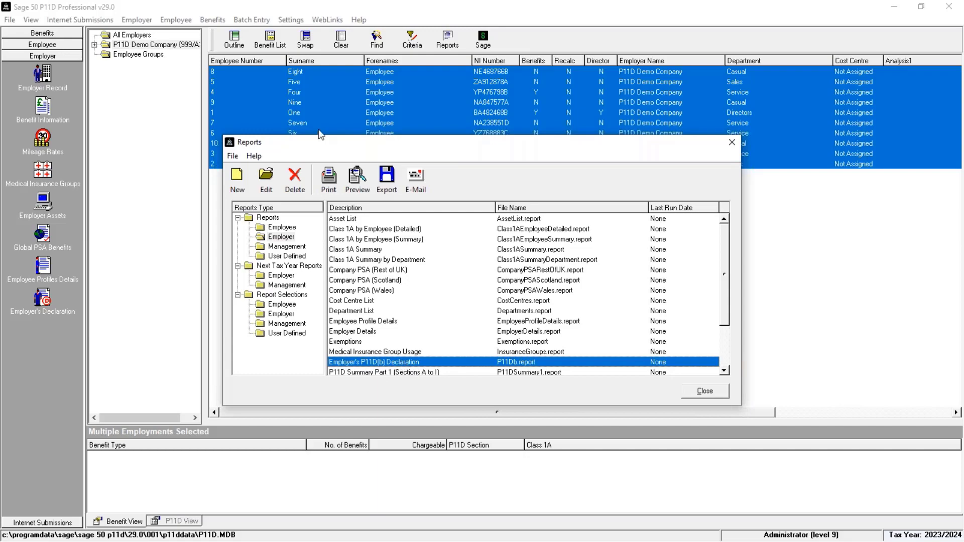
{"action": "left_click", "coordinate": [358, 180]}
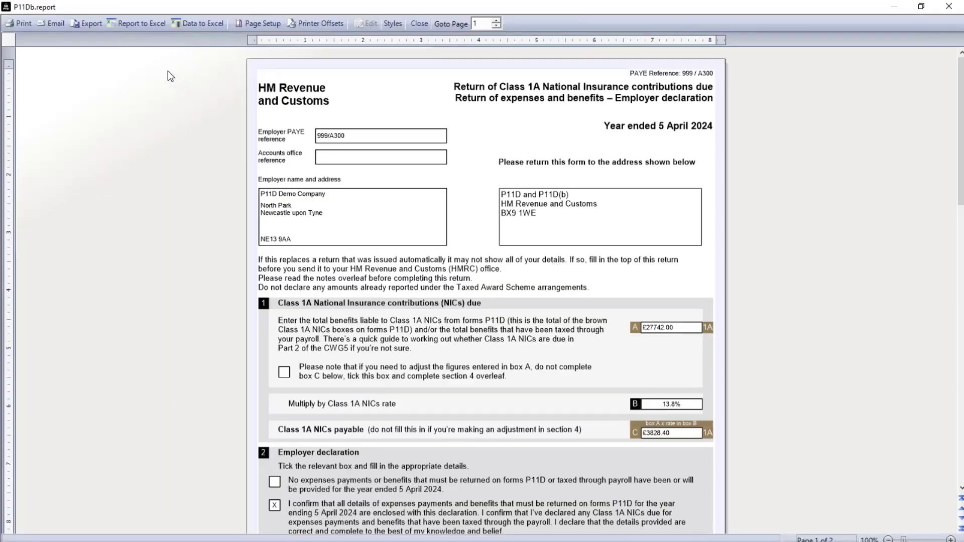
Export the declaration report as PDF named 'P11Db 2024.pdf' and close the preview
{"action": "left_click", "coordinate": [86, 20]}
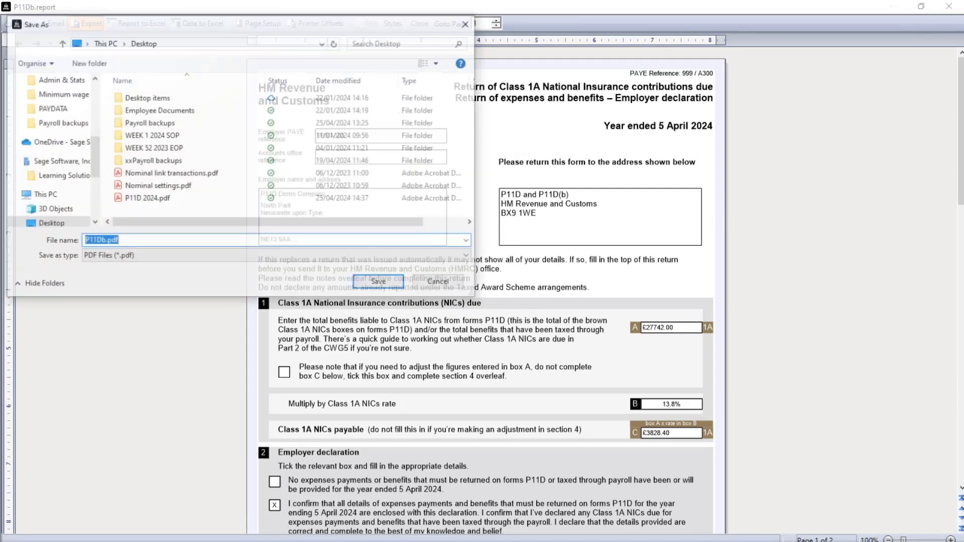
{"action": "left_click", "coordinate": [104, 241]}
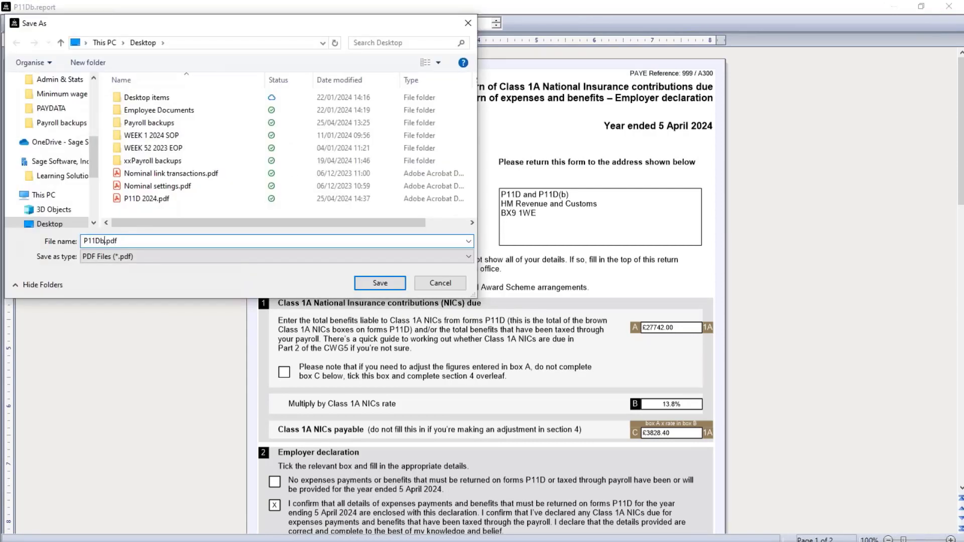
{"action": "type", "text": "22"}
{"action": "key", "text": "BackSpace"}
{"action": "type", "text": "024"}
{"action": "left_click", "coordinate": [388, 283]}
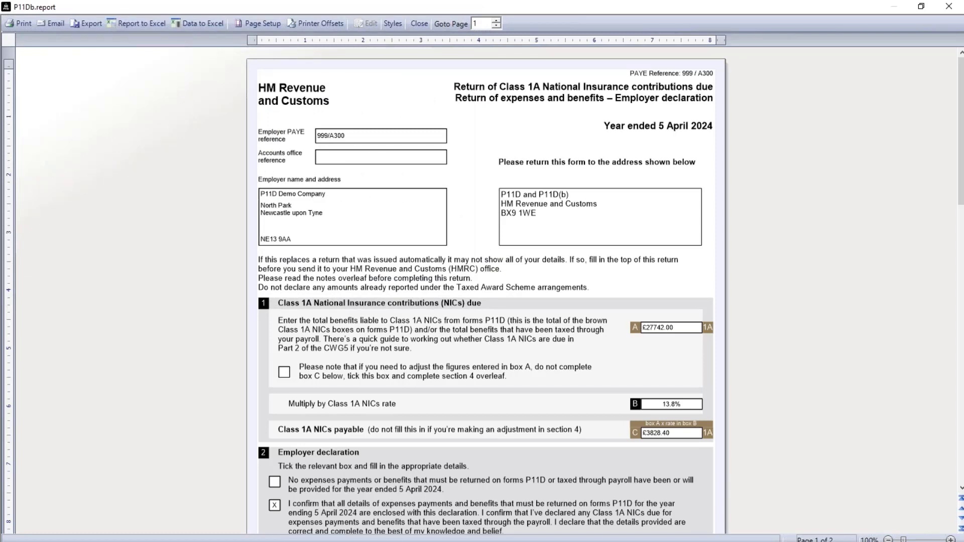
{"action": "left_click", "coordinate": [420, 23]}
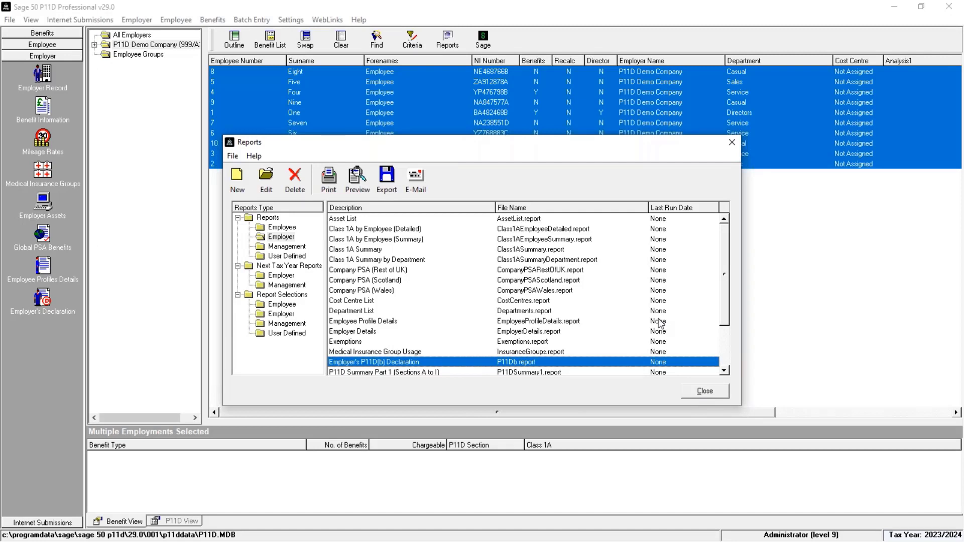
Browse the Class 1A reports (by Employee Detailed/Summary, Summary, by Department), then close Reports
{"action": "left_click", "coordinate": [370, 229]}
{"action": "left_click", "coordinate": [362, 240]}
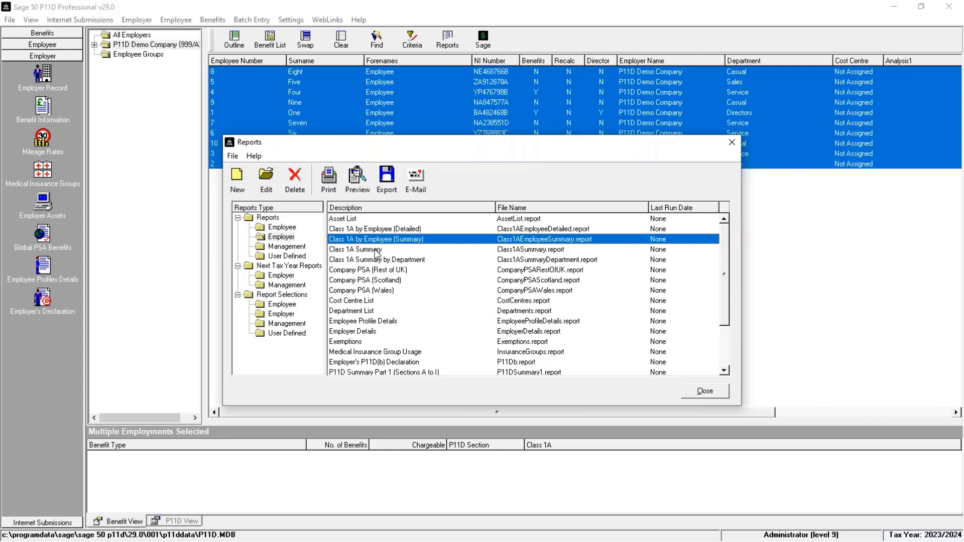
{"action": "left_click", "coordinate": [378, 250]}
{"action": "left_click", "coordinate": [384, 263]}
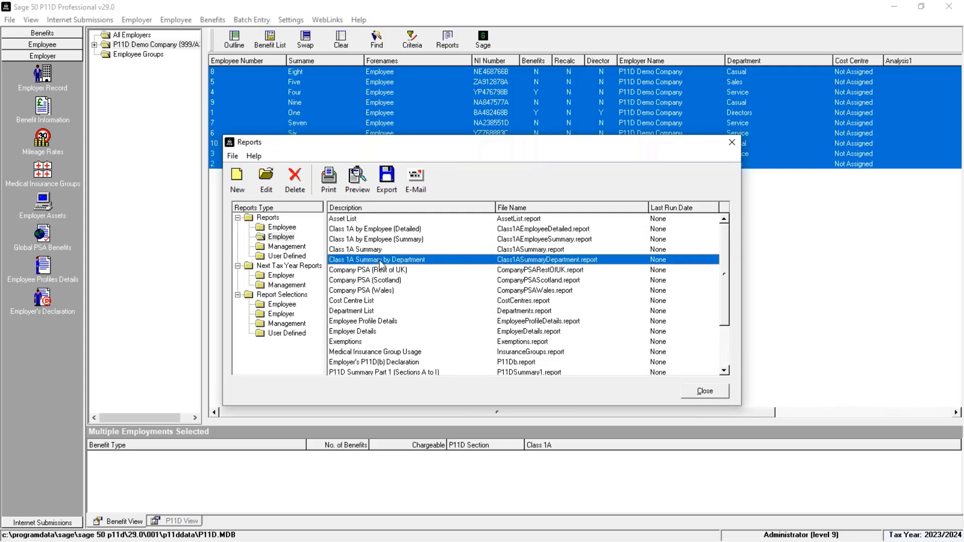
{"action": "left_click", "coordinate": [374, 230]}
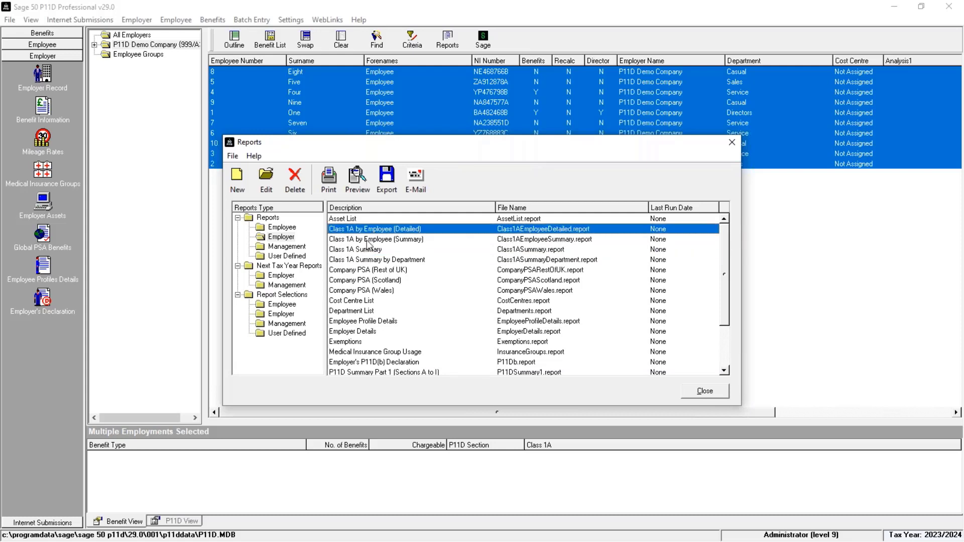
{"action": "left_click", "coordinate": [704, 392]}
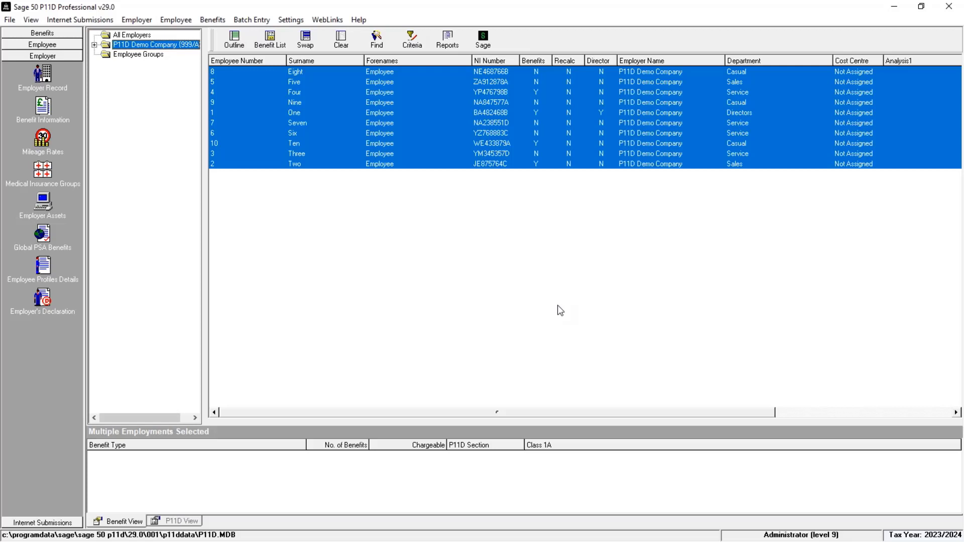
Open e-Submission Settings and enter the gateway user ID and password
{"action": "left_click", "coordinate": [46, 524]}
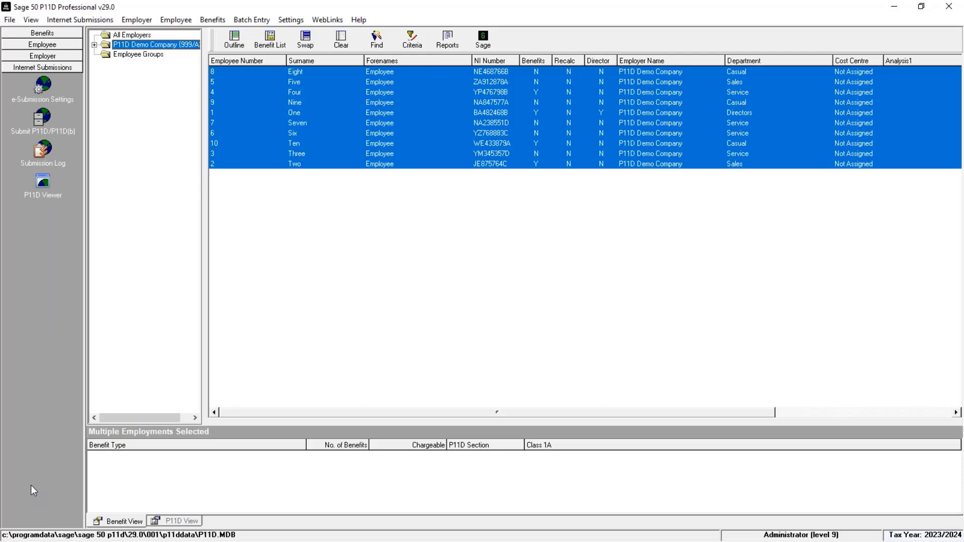
{"action": "left_click", "coordinate": [43, 85]}
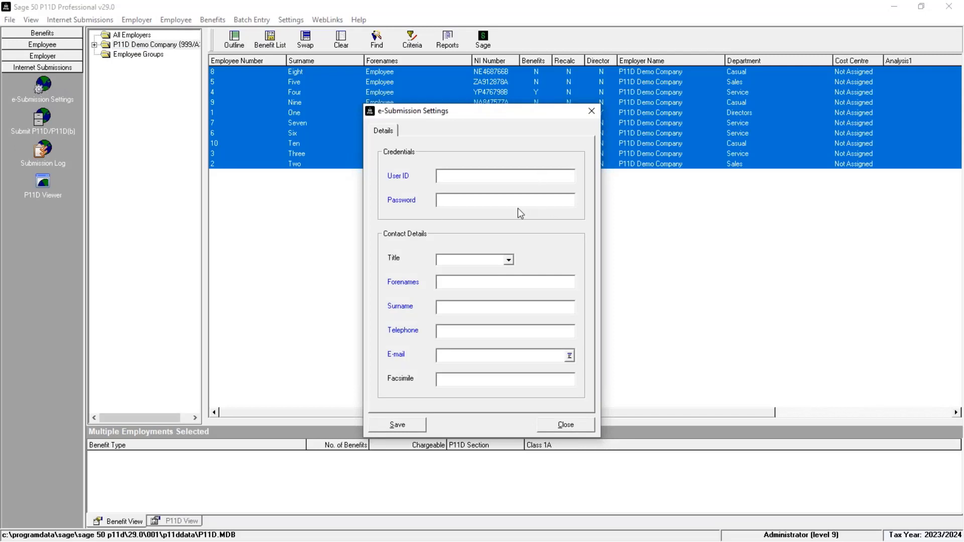
{"action": "type", "text": "ISV300"}
{"action": "key", "text": "Tab"}
{"action": "type", "text": "********"}
{"action": "key", "text": "Tab"}
Fill in the contact's name, telephone number and e-mail address, then save and close
{"action": "key", "text": "Tab"}
{"action": "type", "text": "joebloggs01234567890"}
{"action": "key", "text": "Tab"}
{"action": "type", "text": "tes"}
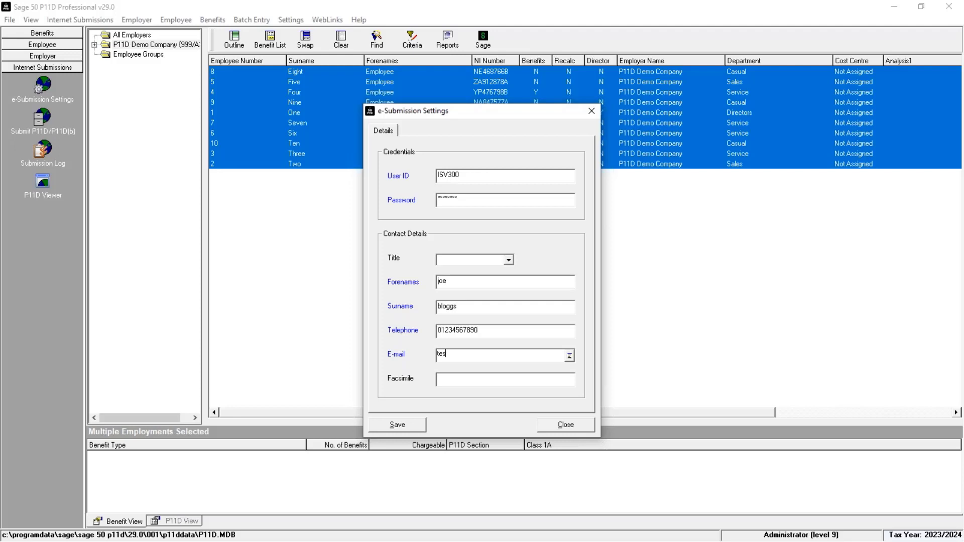
{"action": "type", "text": "t@sage.com"}
{"action": "left_click", "coordinate": [402, 425]}
{"action": "left_click", "coordinate": [560, 428]}
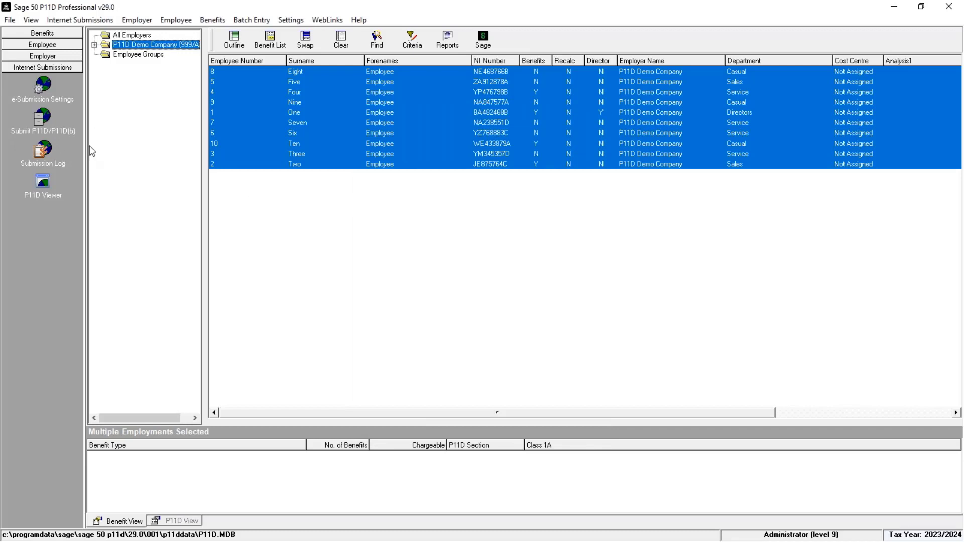
Start the P11D/P11D(b) submission, decline the backup, and continue with P11D Demo Company
{"action": "left_click", "coordinate": [45, 123]}
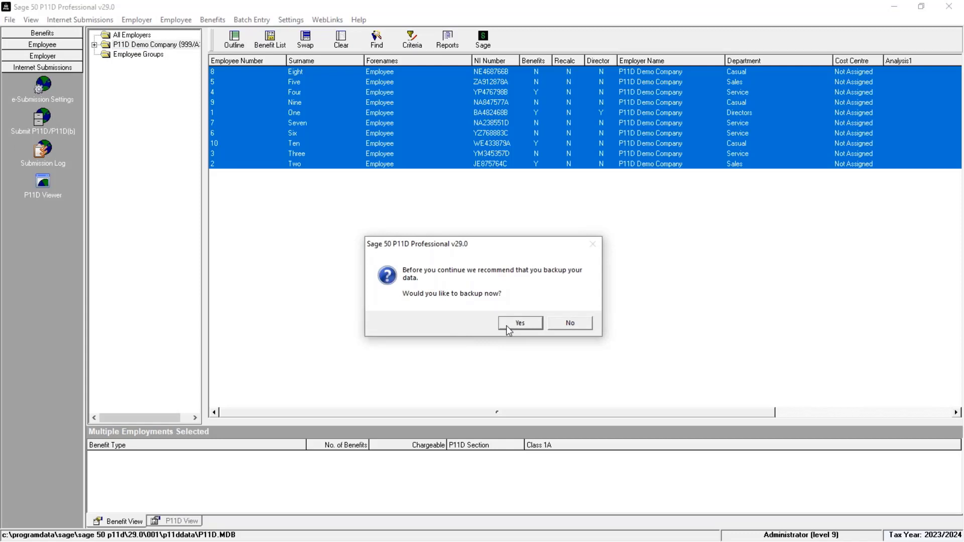
{"action": "left_click", "coordinate": [585, 323]}
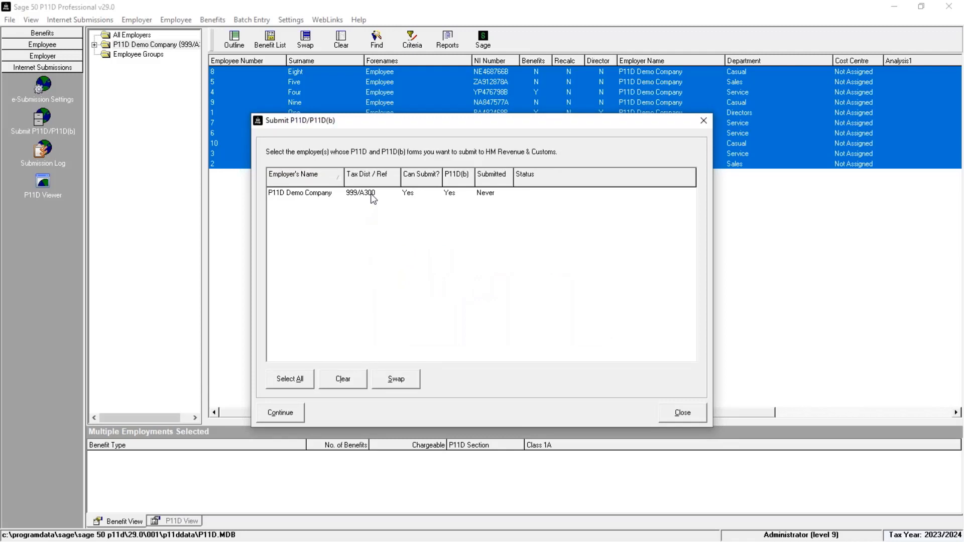
{"action": "left_click", "coordinate": [372, 196]}
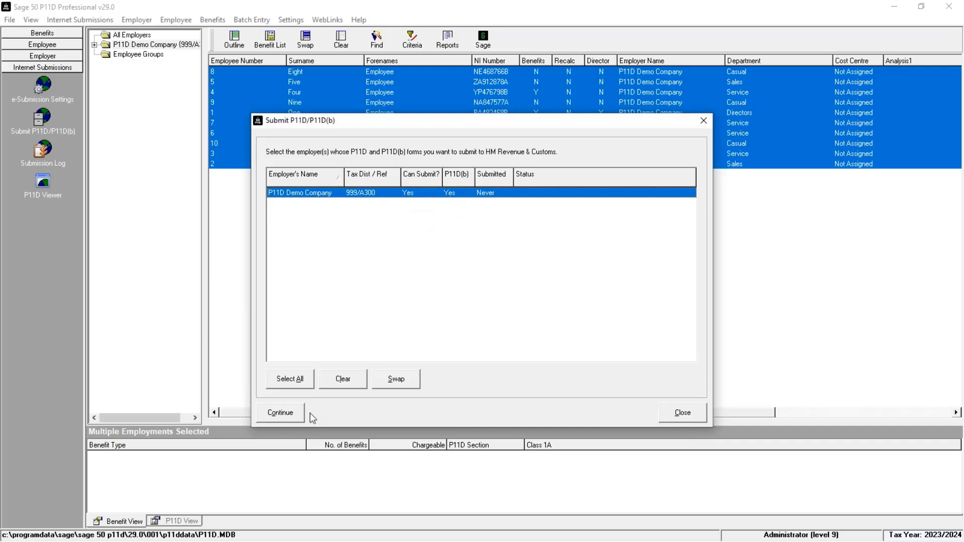
{"action": "left_click", "coordinate": [280, 413]}
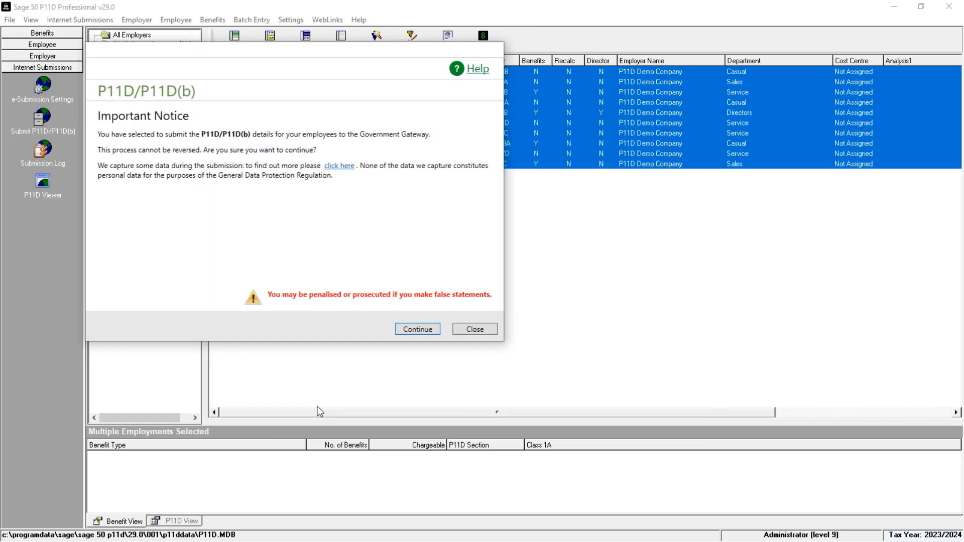
Accept the notice, confirm the details, submit the forms to HMRC, and dismiss the success message
{"action": "left_click", "coordinate": [414, 330]}
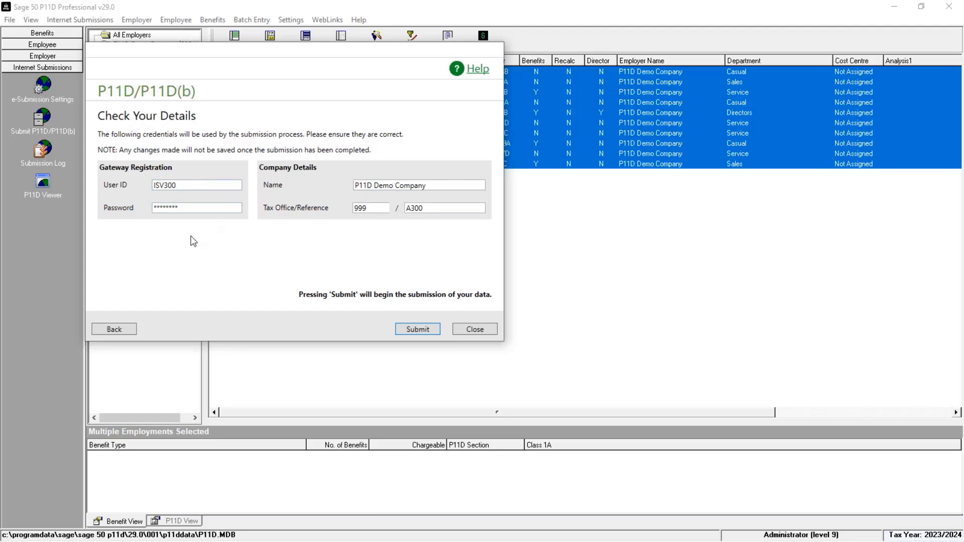
{"action": "left_click", "coordinate": [417, 330]}
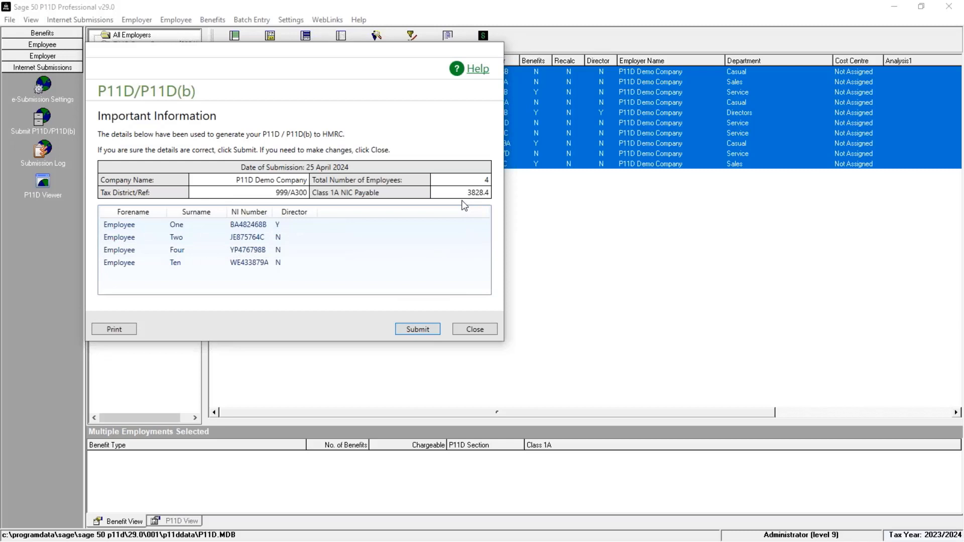
{"action": "left_click", "coordinate": [419, 330]}
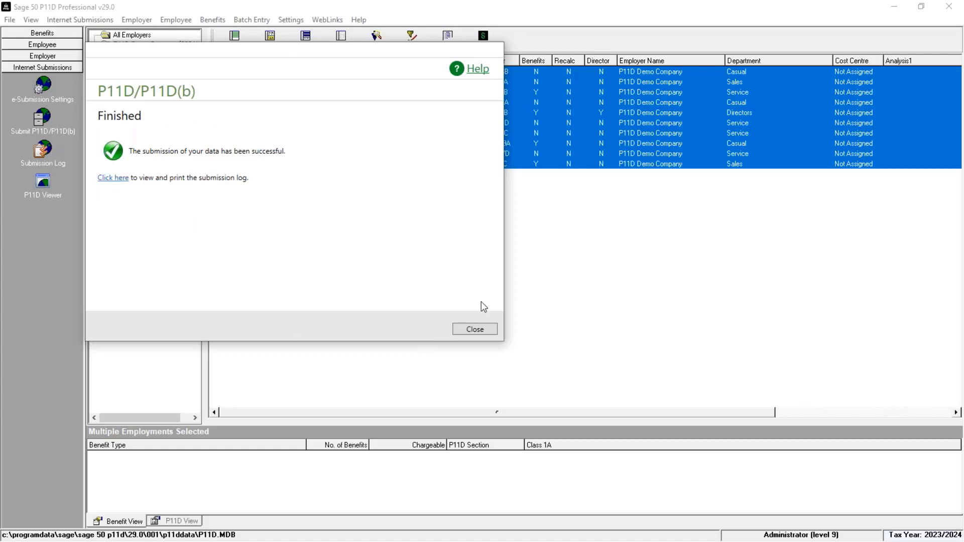
{"action": "left_click", "coordinate": [475, 329]}
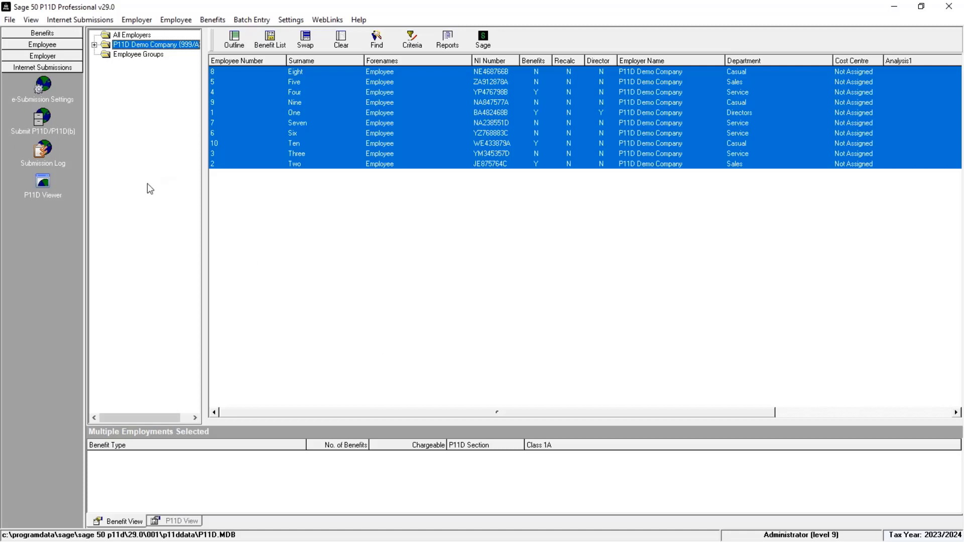
Load the submitted XML file in P11D Viewer, inspect the enlarged grid, close it, and advance the slide
{"action": "left_click", "coordinate": [43, 181]}
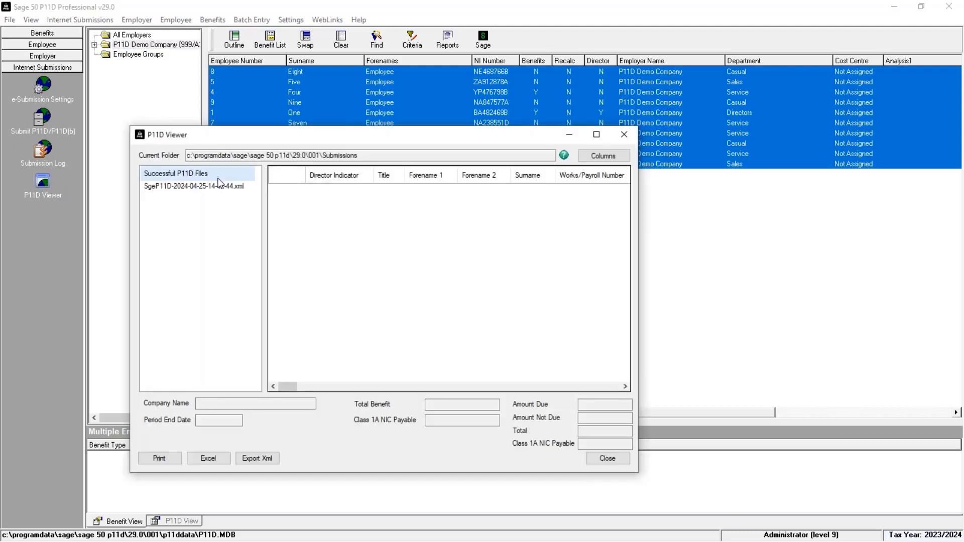
{"action": "left_click", "coordinate": [210, 186]}
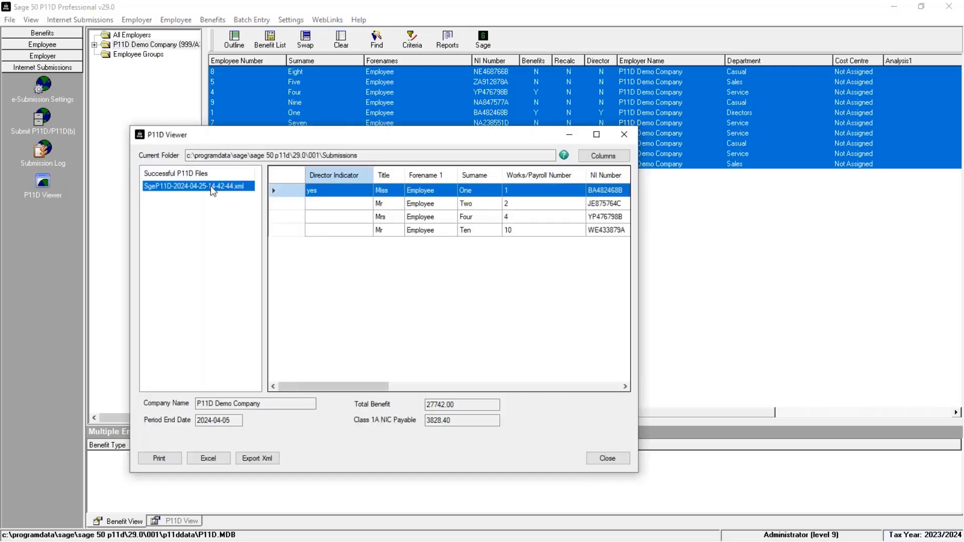
{"action": "left_click", "coordinate": [597, 134]}
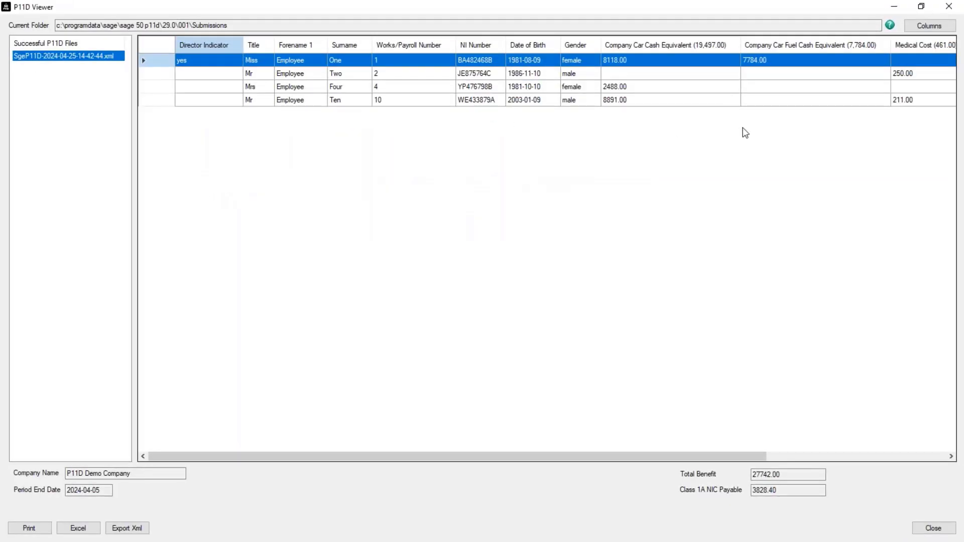
{"action": "left_click", "coordinate": [904, 457]}
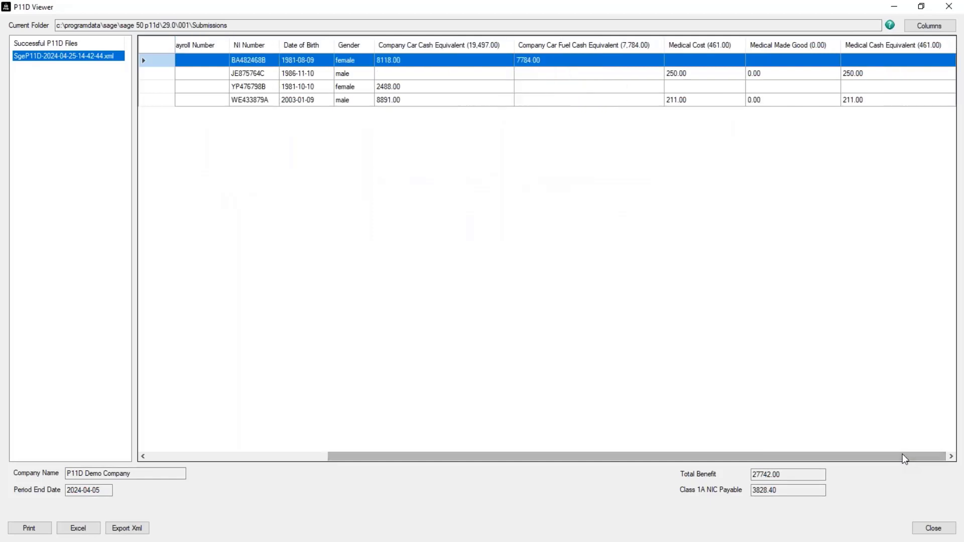
{"action": "left_click", "coordinate": [183, 457]}
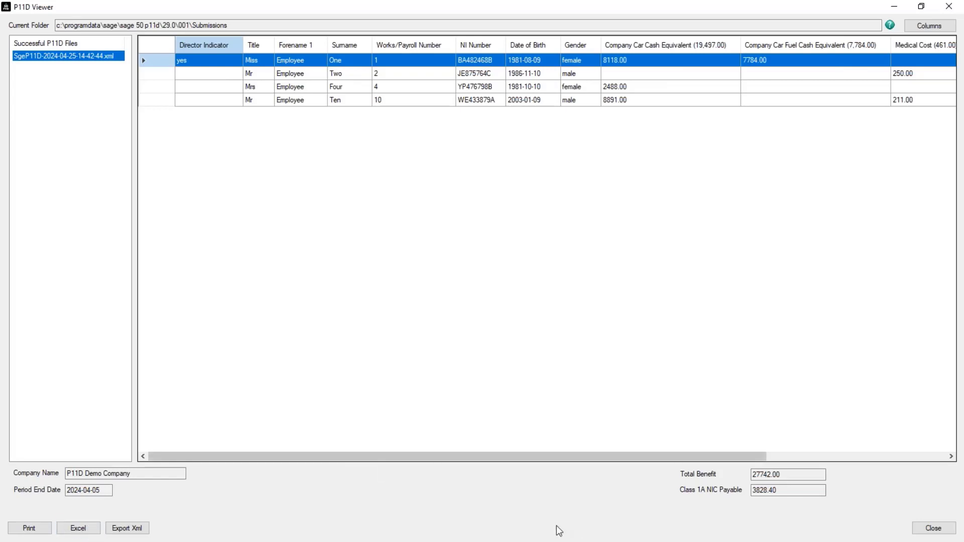
{"action": "left_click", "coordinate": [925, 527]}
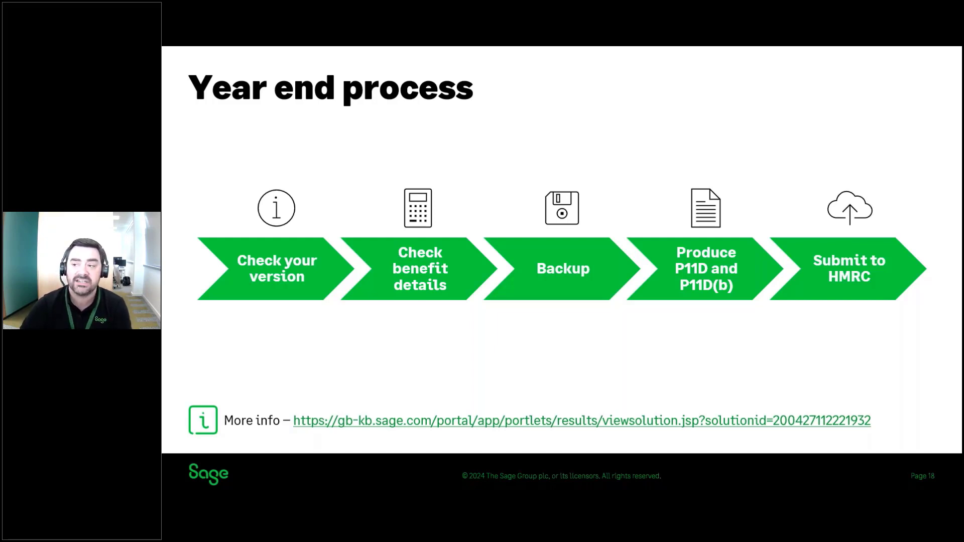
{"action": "key", "text": "Right"}
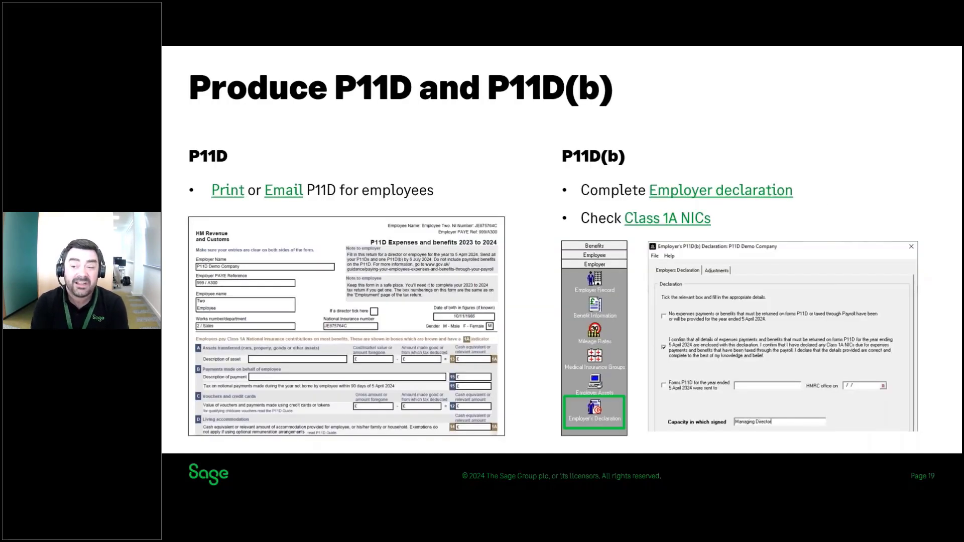